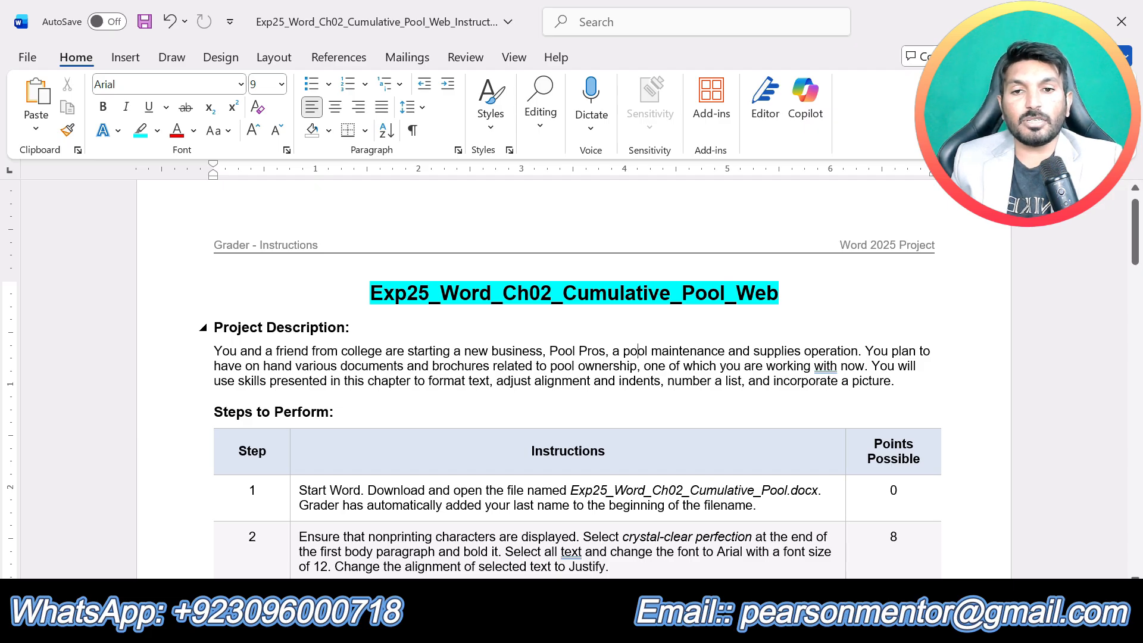
# - Highlight the "Project Description:" and "Steps to Perform:" headings in turquoise in the instructions document
pyautogui.tripleClick(356, 328)
pyautogui.click(281, 296)
pyautogui.click(476, 366)
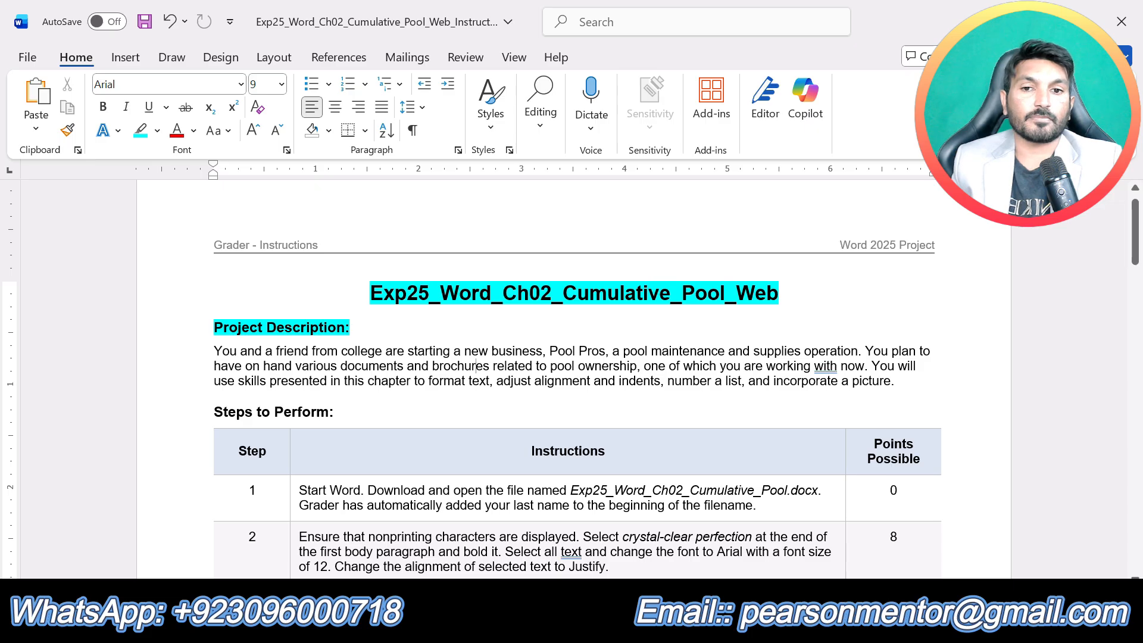
pyautogui.moveTo(898, 381); pyautogui.dragTo(215, 350)
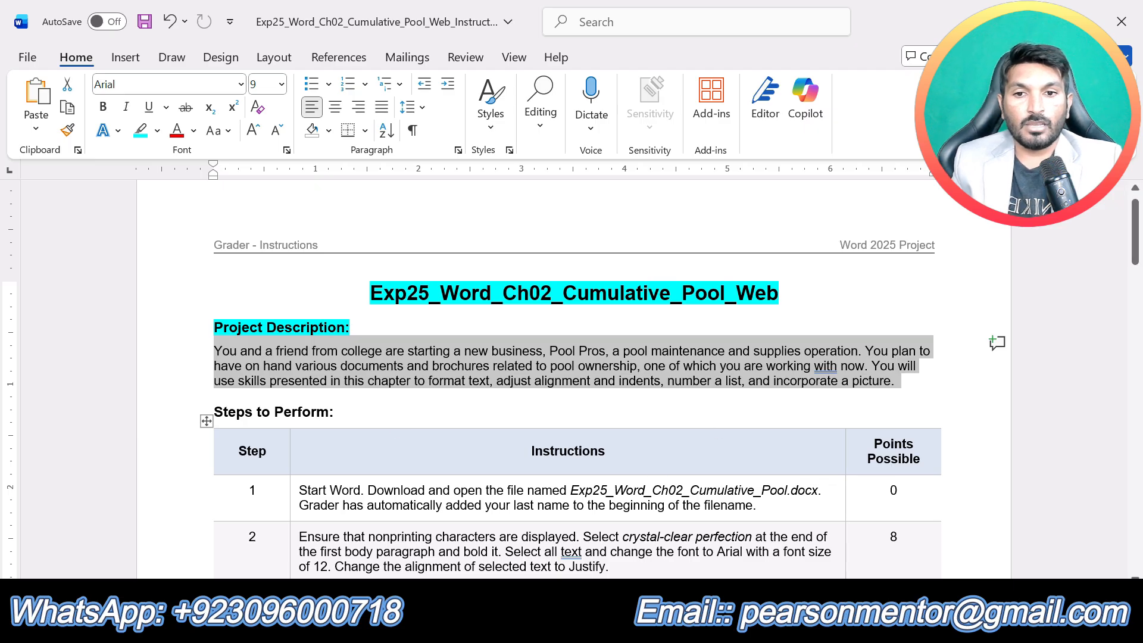
pyautogui.tripleClick(334, 412)
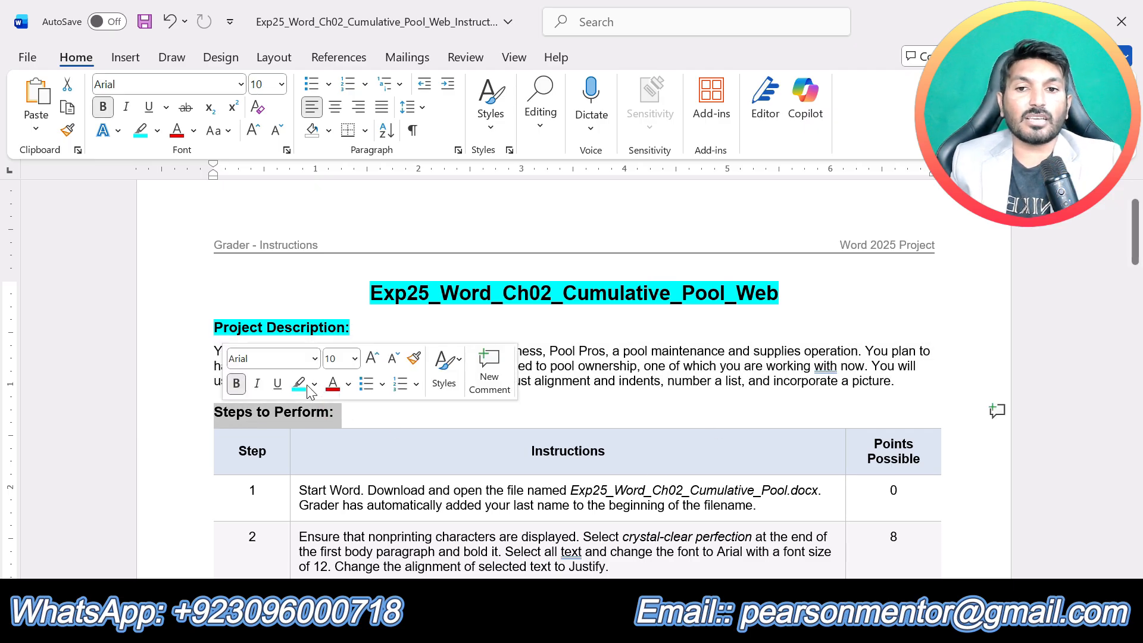
pyautogui.click(298, 384)
pyautogui.click(523, 490)
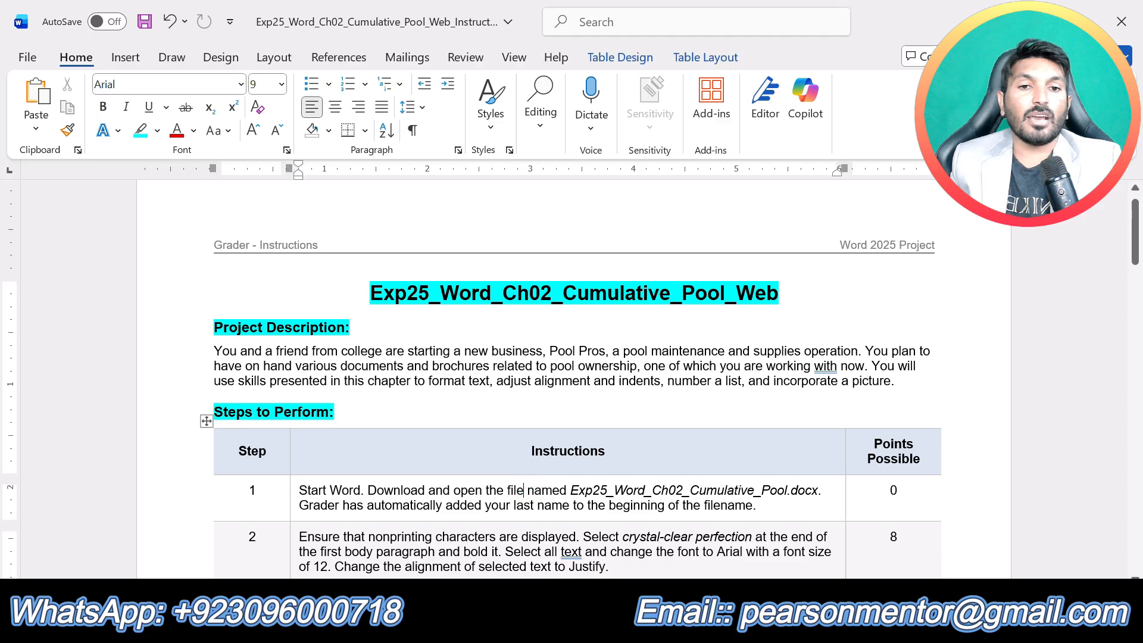
# - Highlight the whole step 1 instruction in the steps table in yellow
pyautogui.scroll(-20, 545, 500)
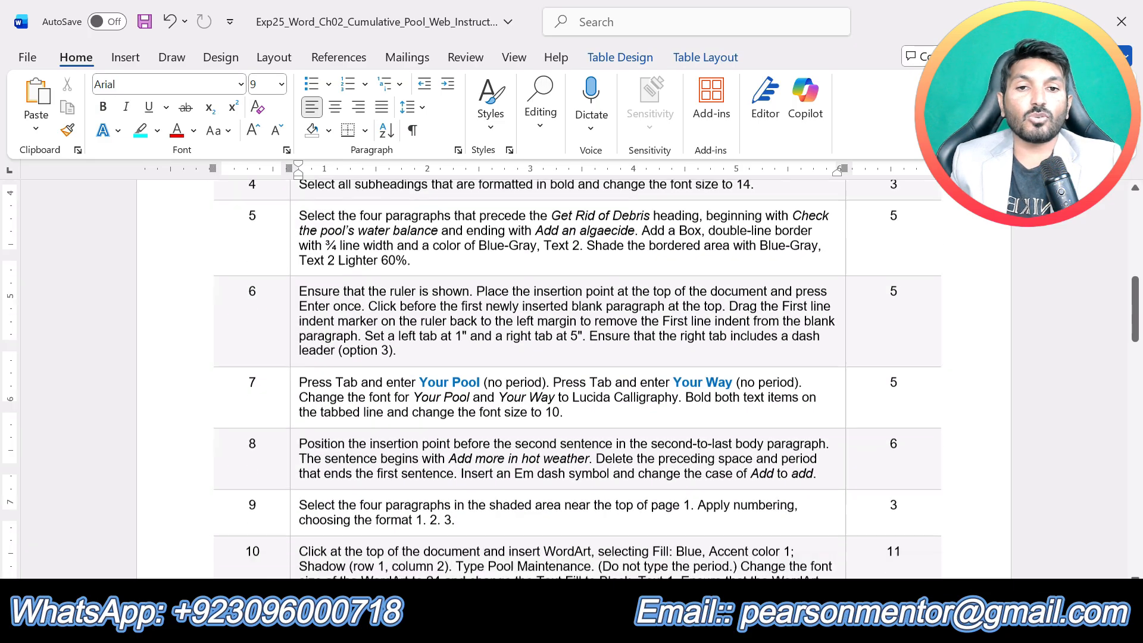
pyautogui.scroll(-6, 577, 381)
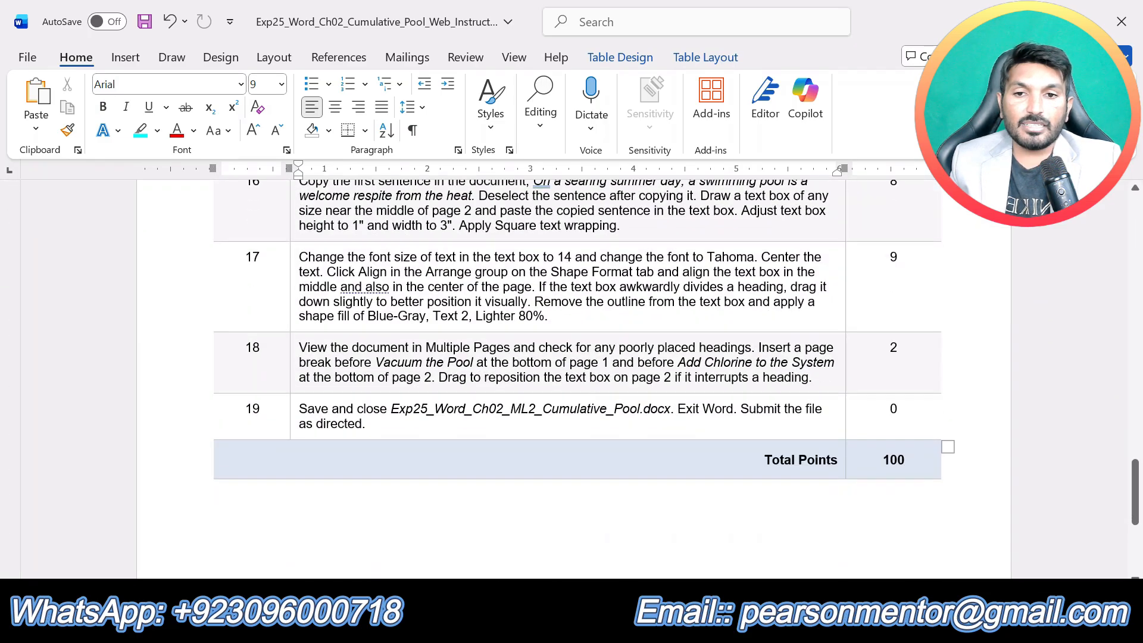
pyautogui.scroll(10, 546, 506)
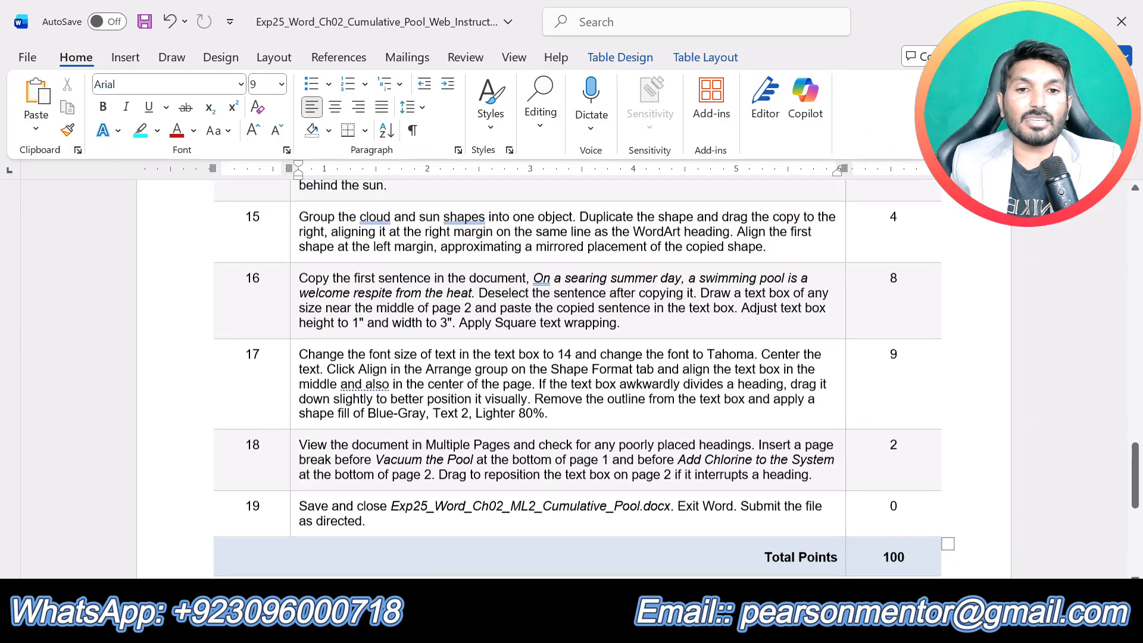
pyautogui.scroll(12, 542, 499)
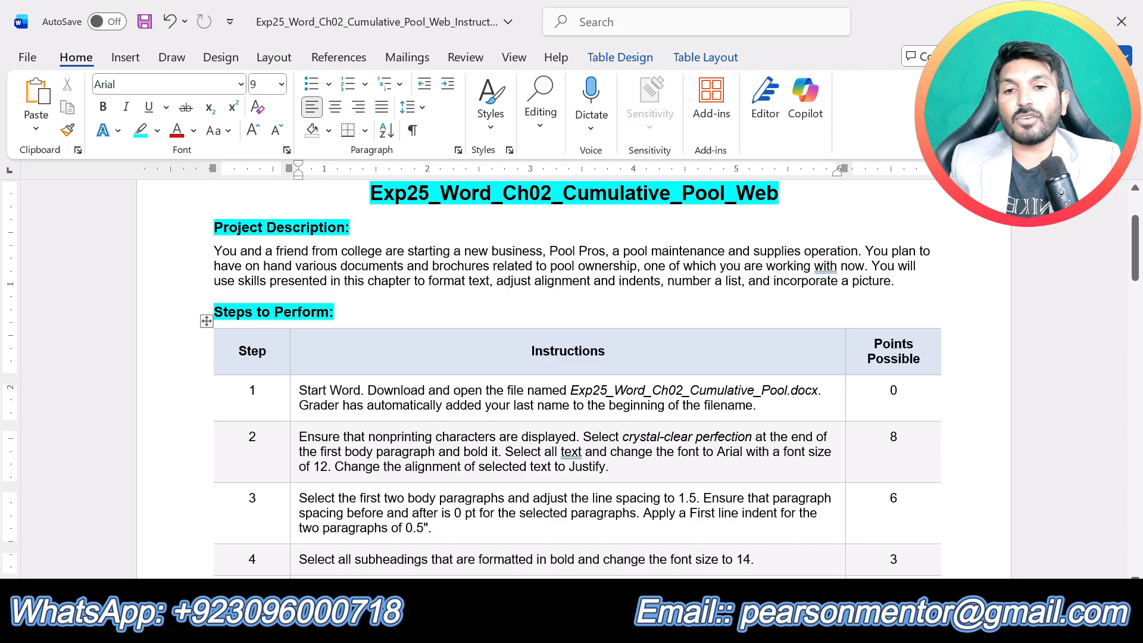
pyautogui.moveTo(767, 406); pyautogui.dragTo(299, 391)
pyautogui.click(405, 364)
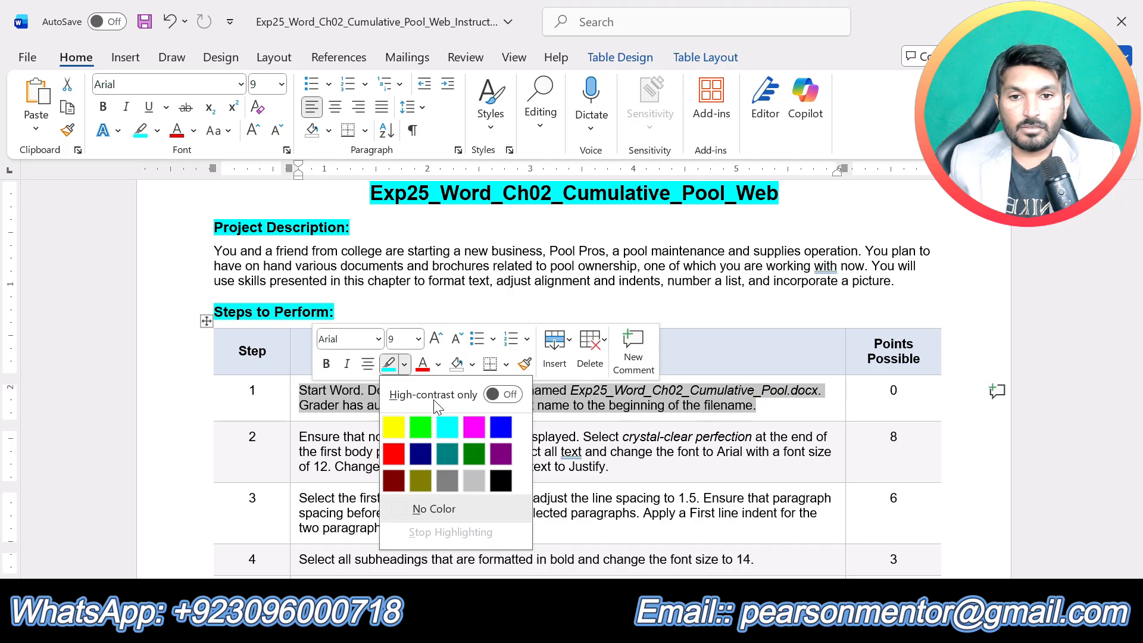
pyautogui.click(394, 427)
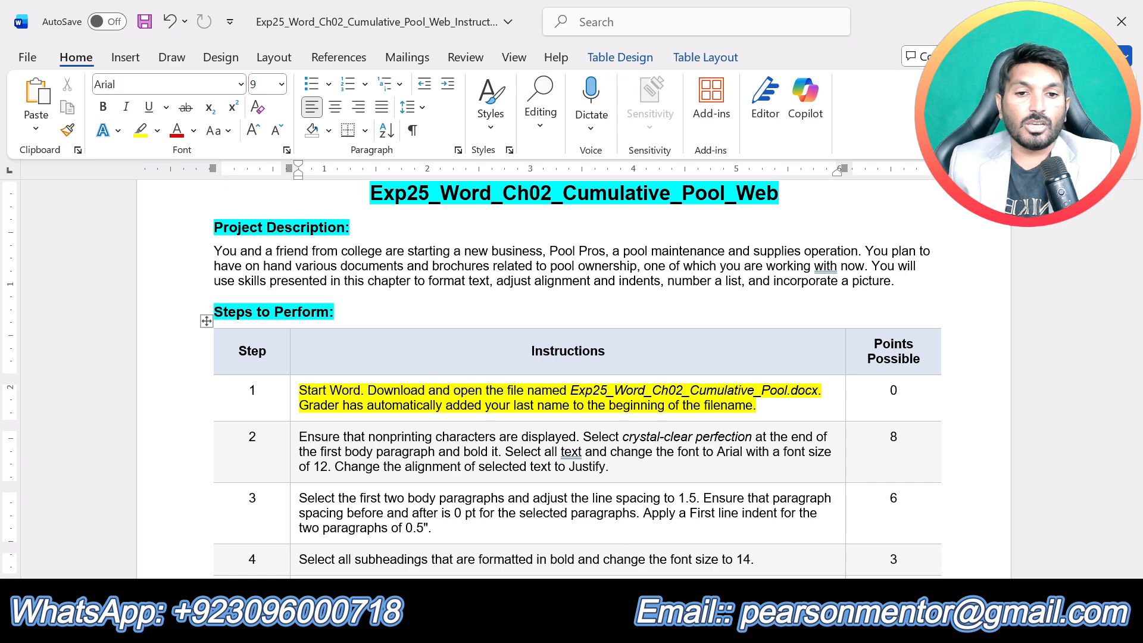
# - Switch to the Exp25_Word_Ch02_Cumulative_Pool document and look through its contents from beginning to end
pyautogui.click(635, 628)
pyautogui.click(712, 570)
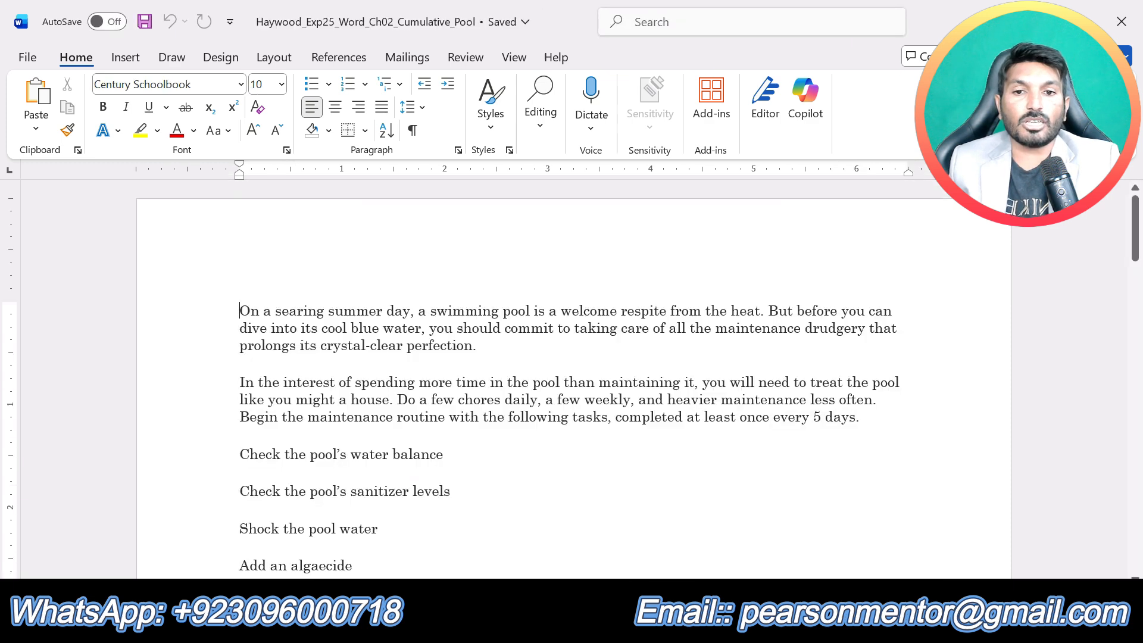
pyautogui.scroll(-15, 723, 553)
pyautogui.scroll(-15, 574, 378)
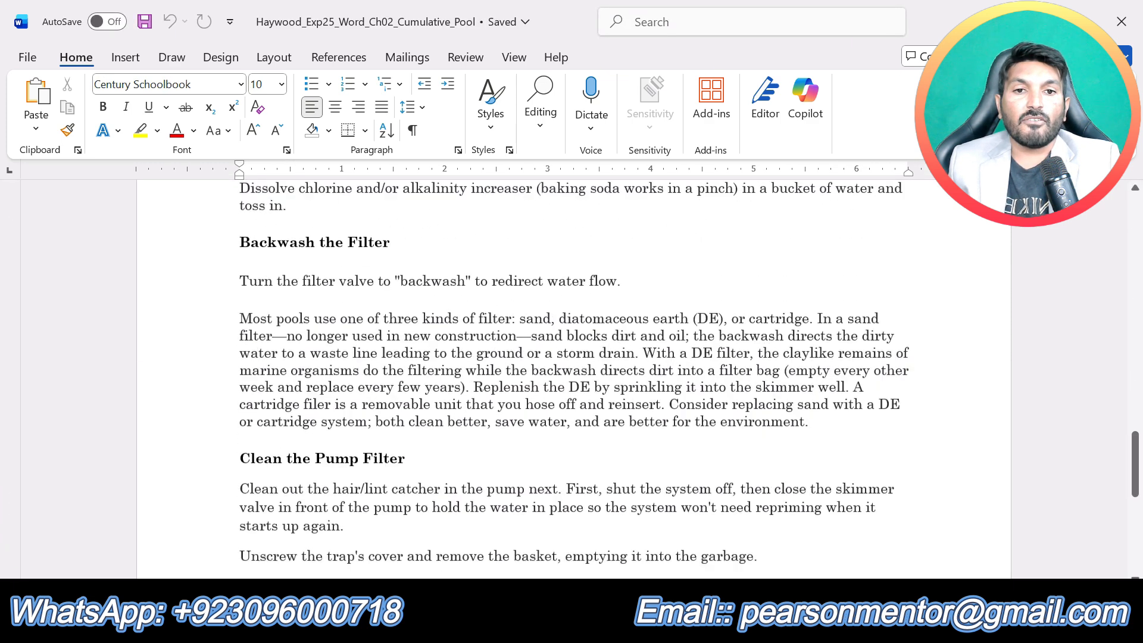
pyautogui.scroll(20, 574, 378)
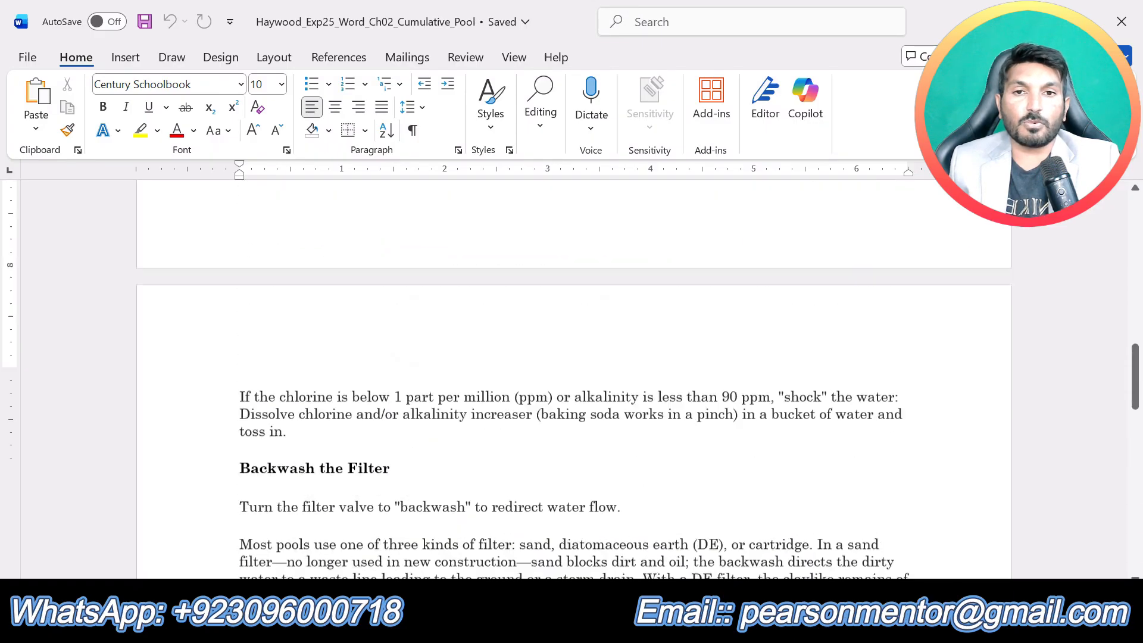
pyautogui.scroll(5, 574, 378)
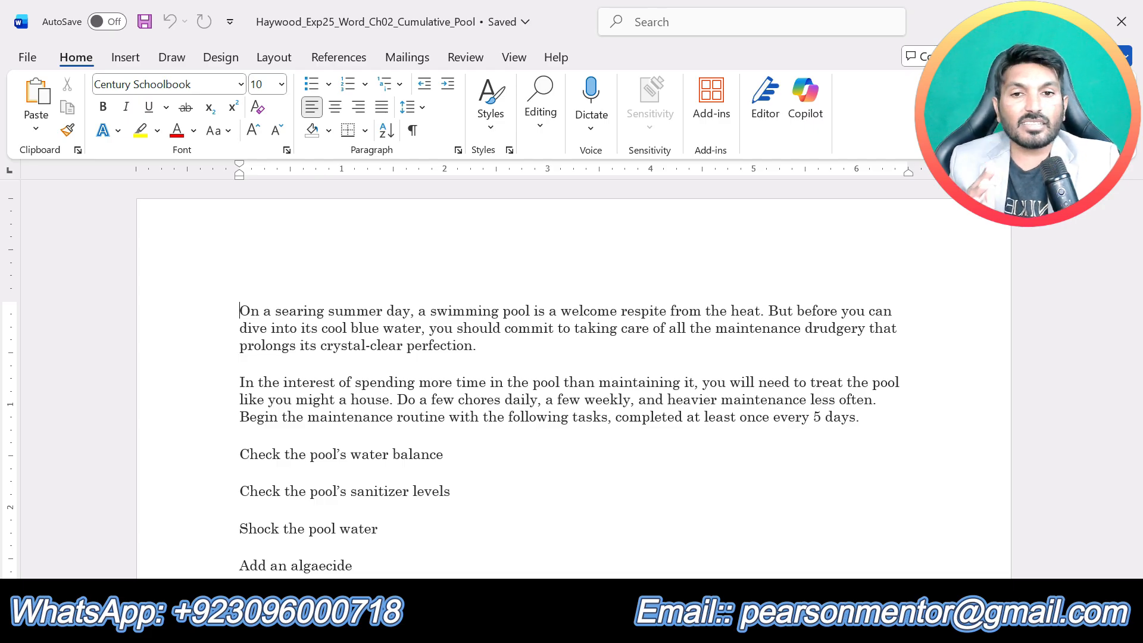
# - Return to the instructions document and highlight the whole step 2 instruction in yellow
pyautogui.click(636, 628)
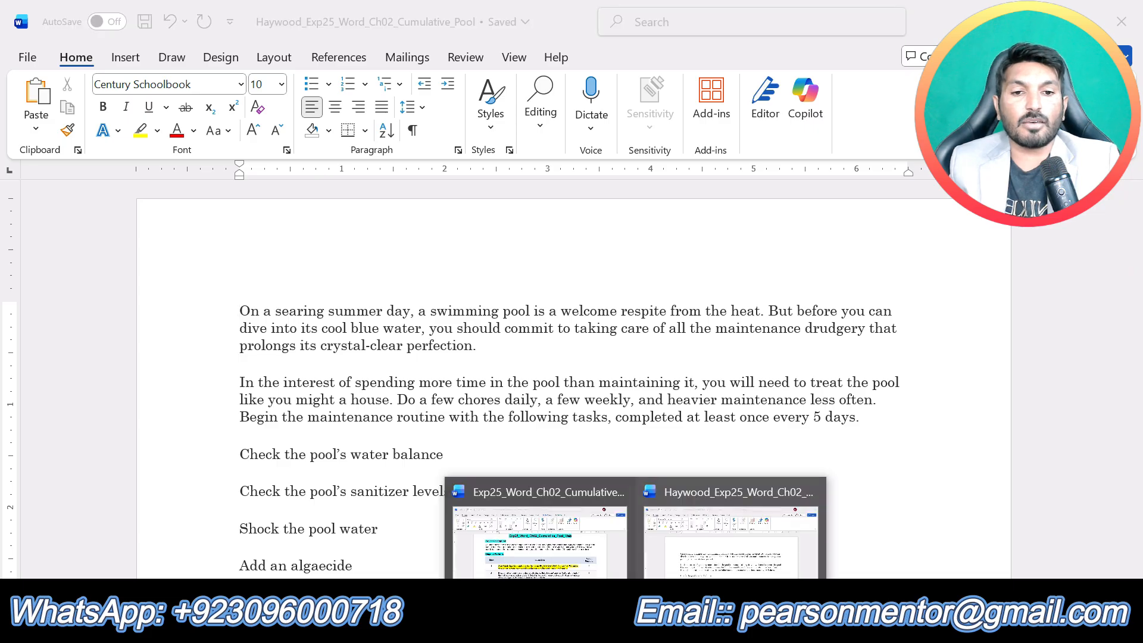
pyautogui.click(512, 539)
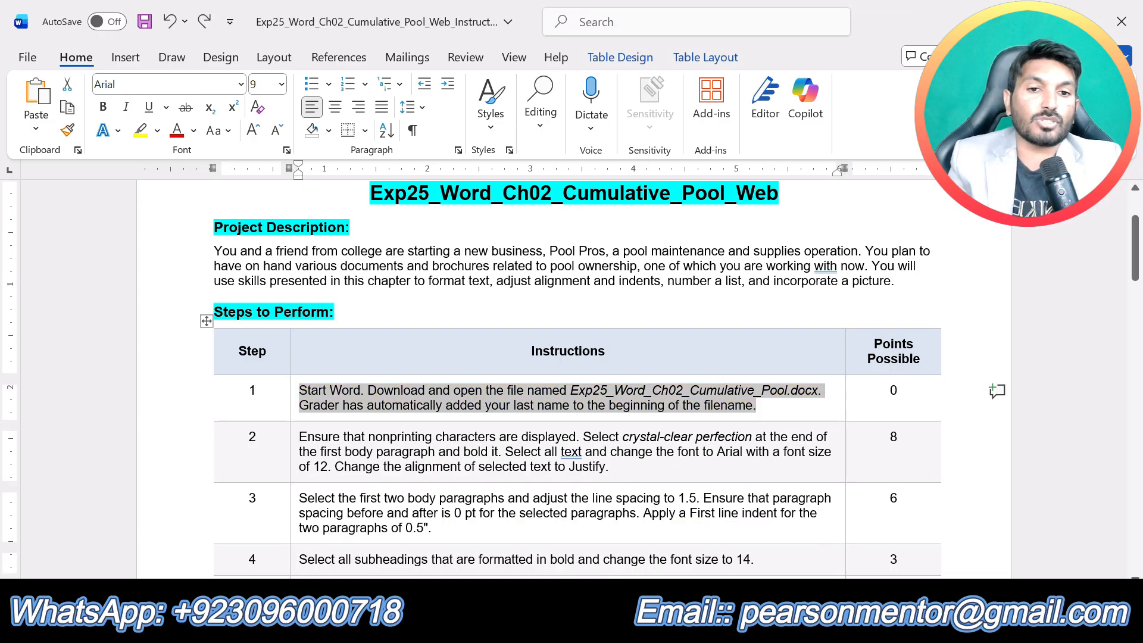
pyautogui.moveTo(610, 468); pyautogui.dragTo(313, 439)
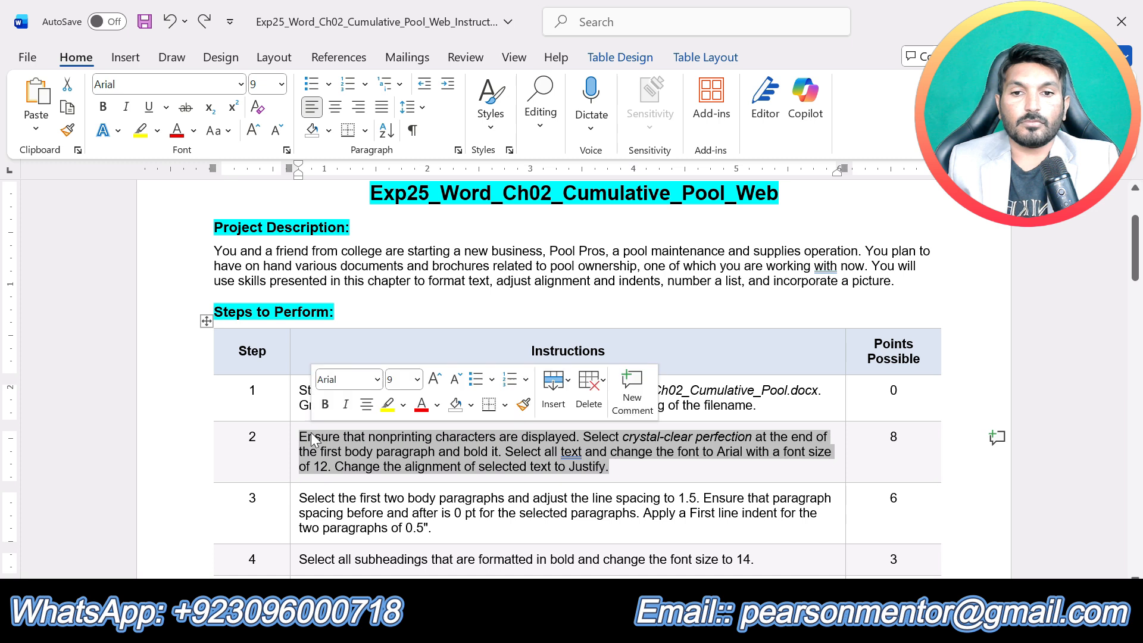
pyautogui.click(387, 404)
pyautogui.click(394, 466)
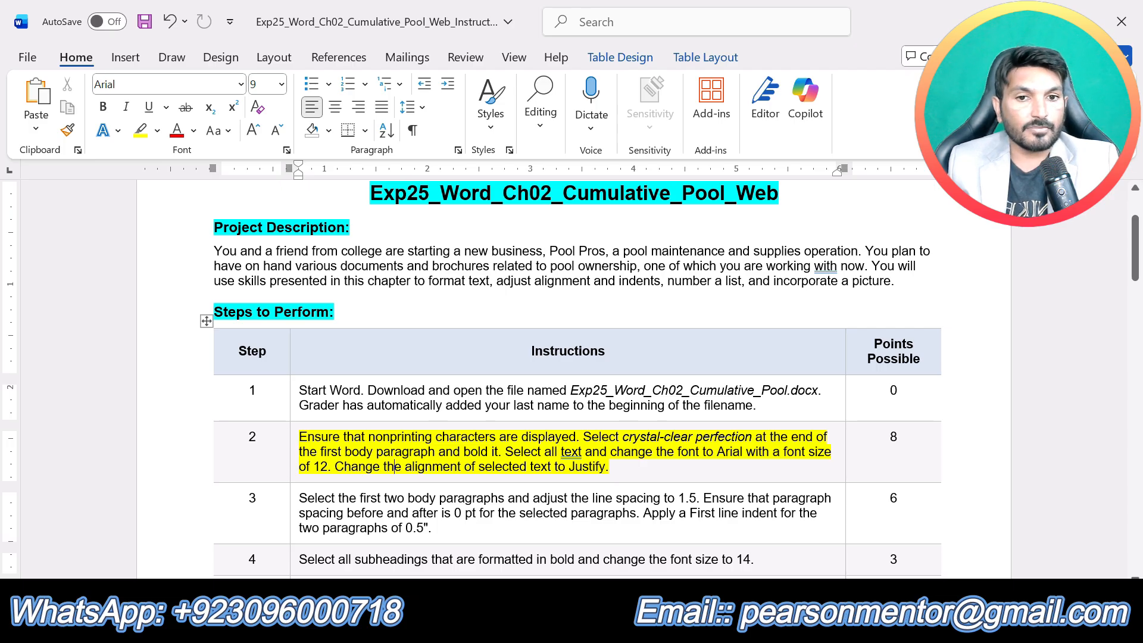
# - Switch to the Cumulative_Pool document and display its nonprinting characters
pyautogui.click(635, 628)
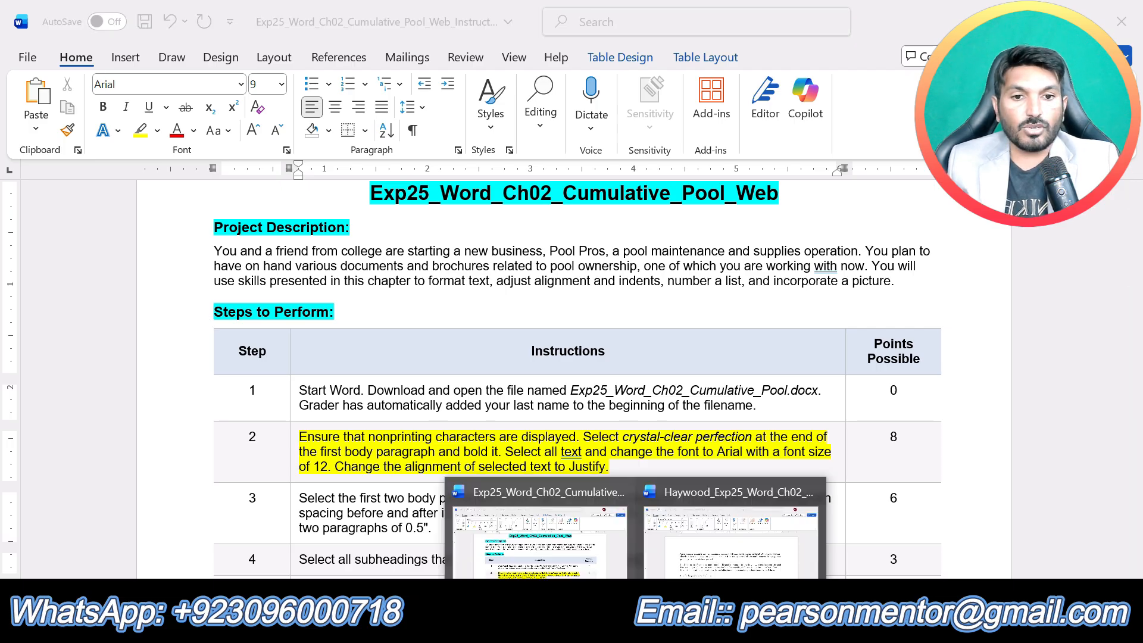
pyautogui.click(706, 534)
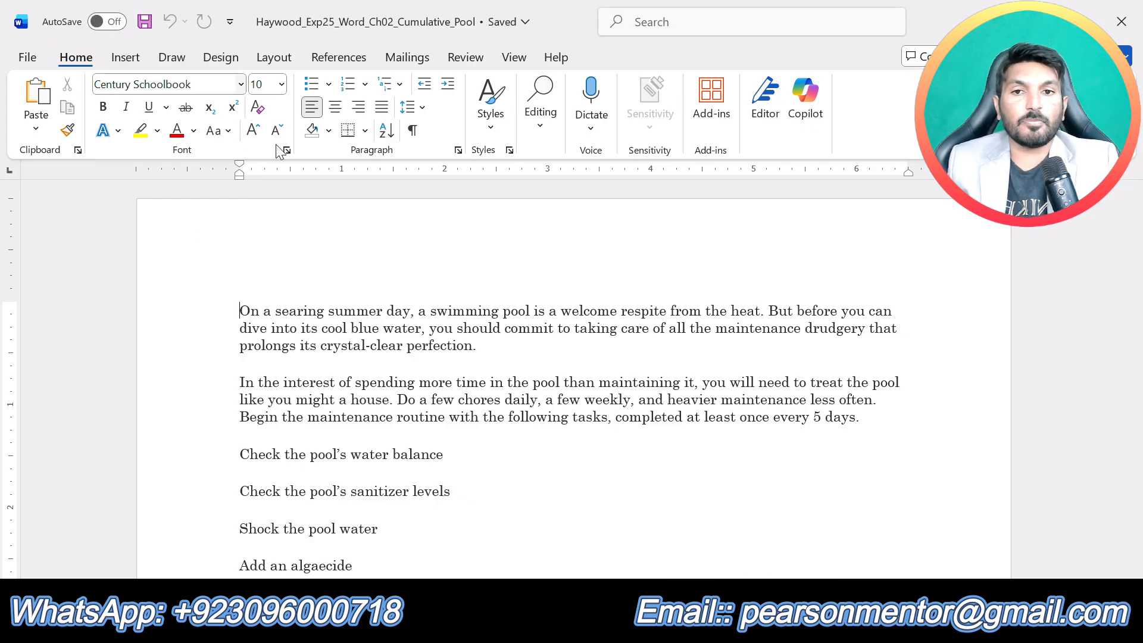
pyautogui.click(413, 132)
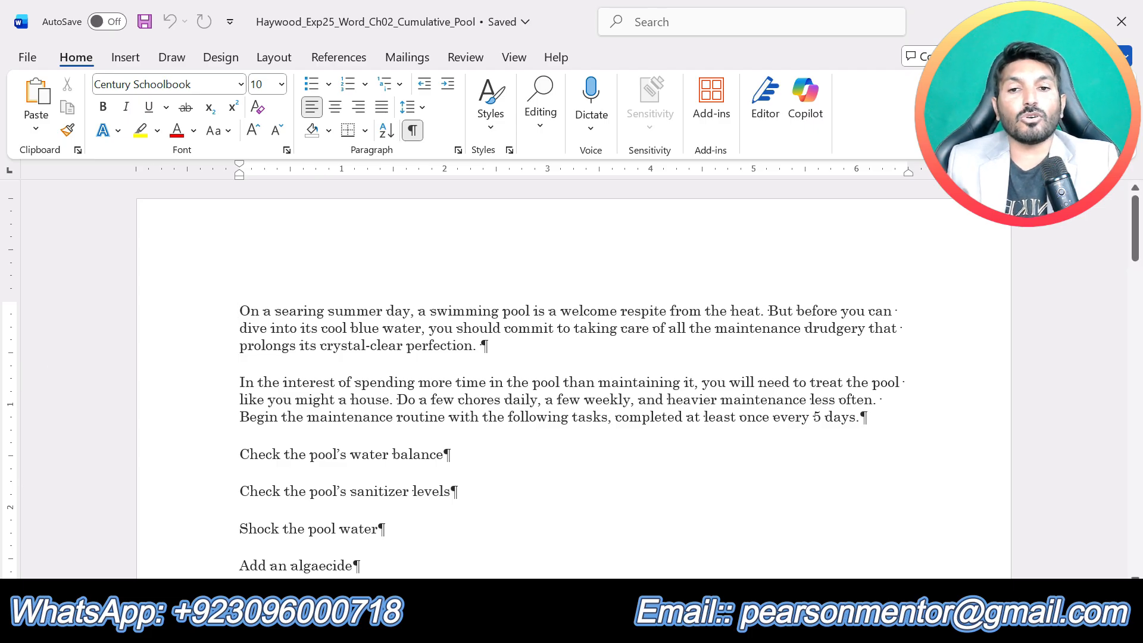
# - Bold the phrase "crystal-clear perfection" at the end of the first body paragraph
pyautogui.moveTo(320, 345); pyautogui.dragTo(473, 346)
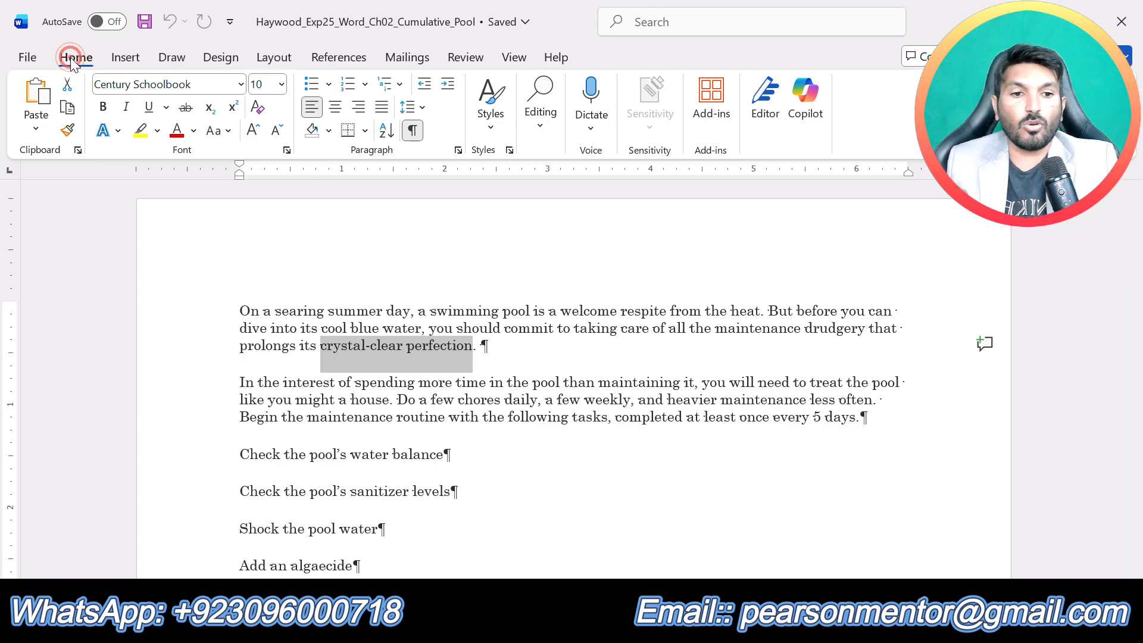
pyautogui.click(104, 108)
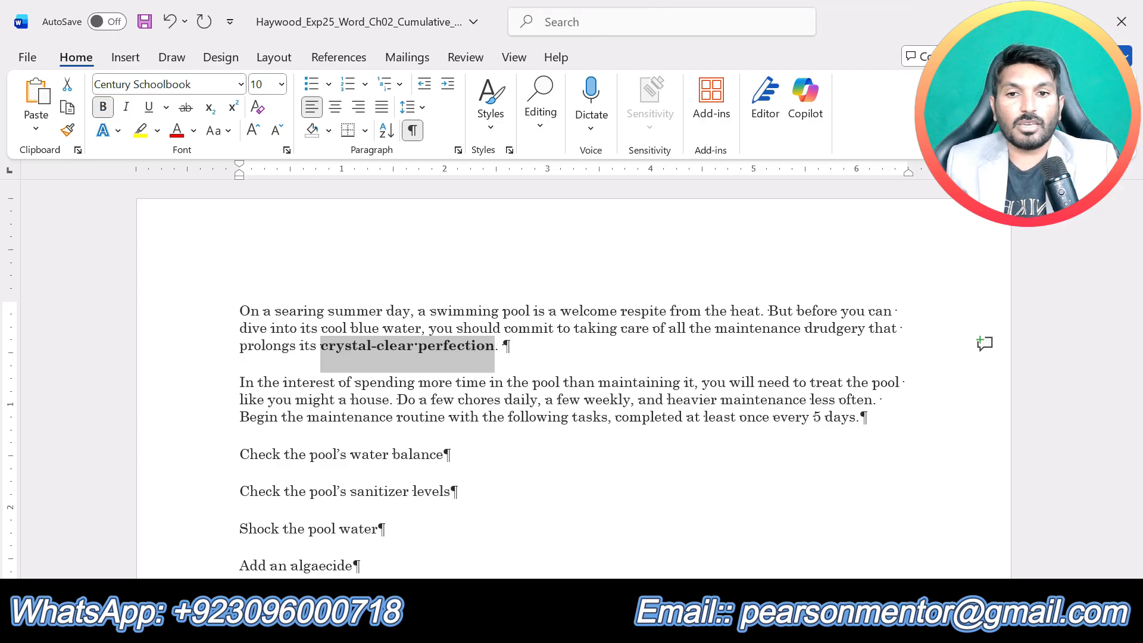
pyautogui.click(362, 454)
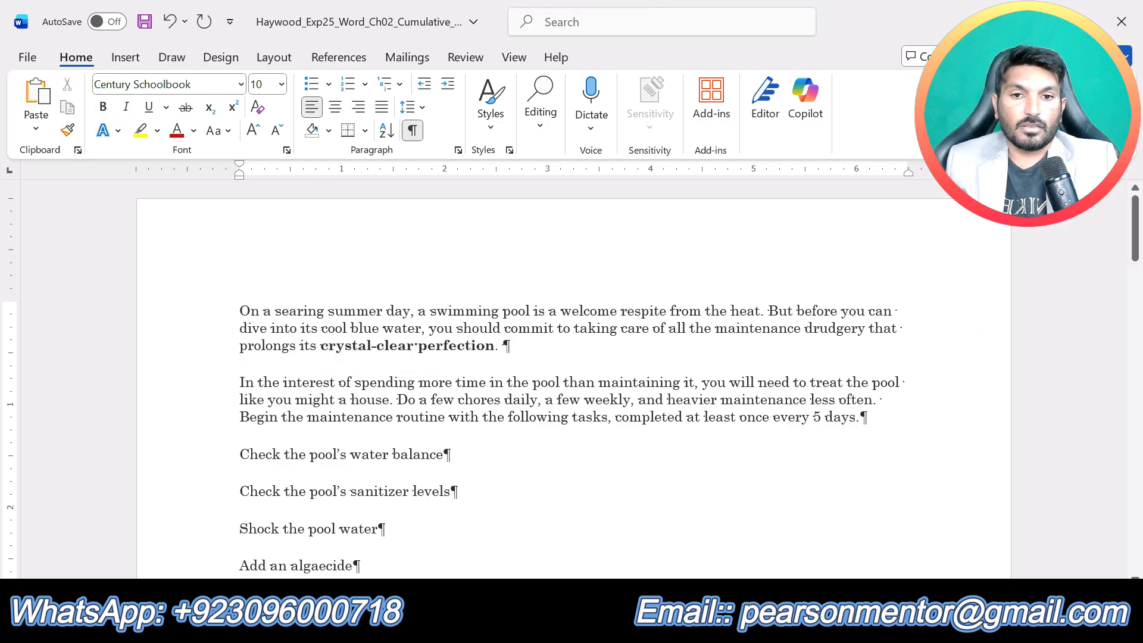
# - Recheck step 2 in the instructions document, then change the font of all text in the Cumulative_Pool document to Arial
pyautogui.click(636, 626)
pyautogui.click(562, 530)
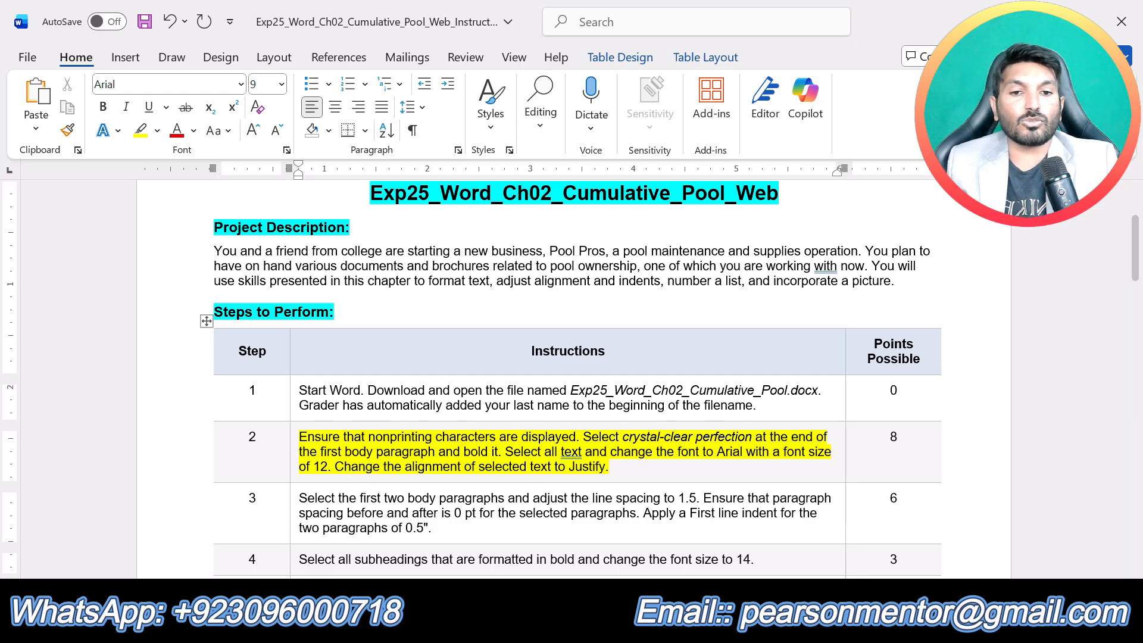
pyautogui.click(635, 623)
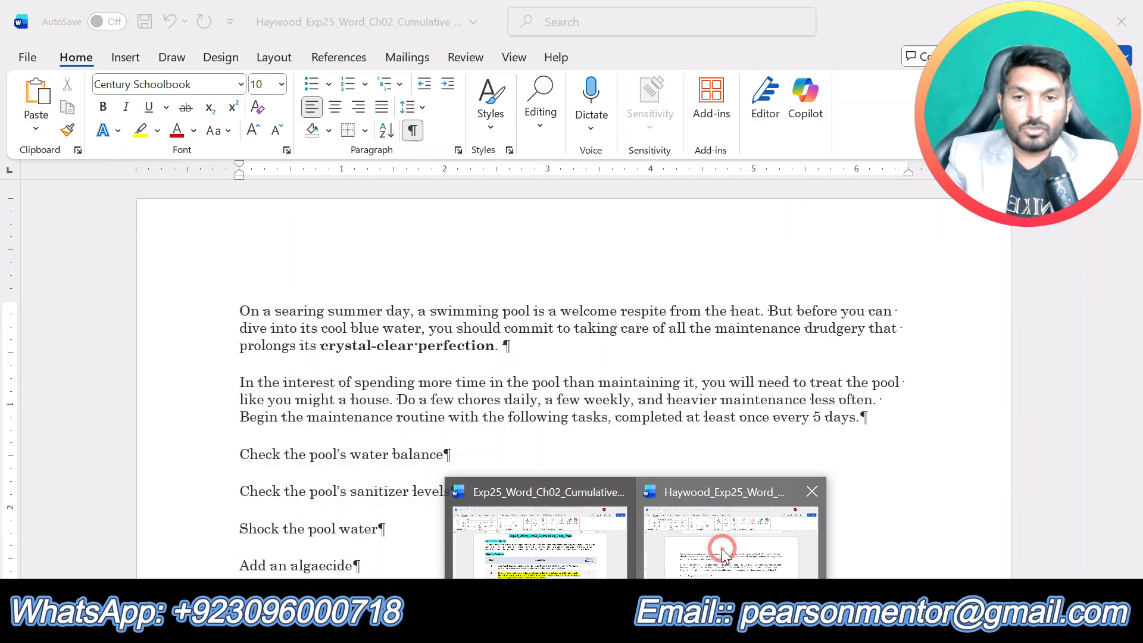
pyautogui.click(722, 548)
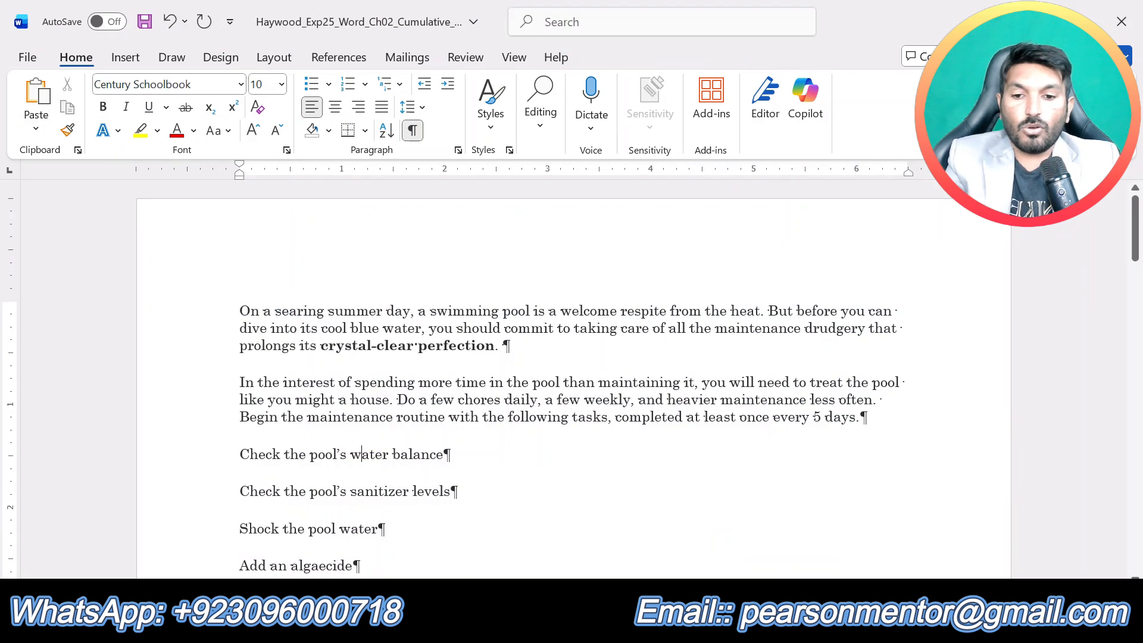
pyautogui.hotkey('ctrl', 'a')
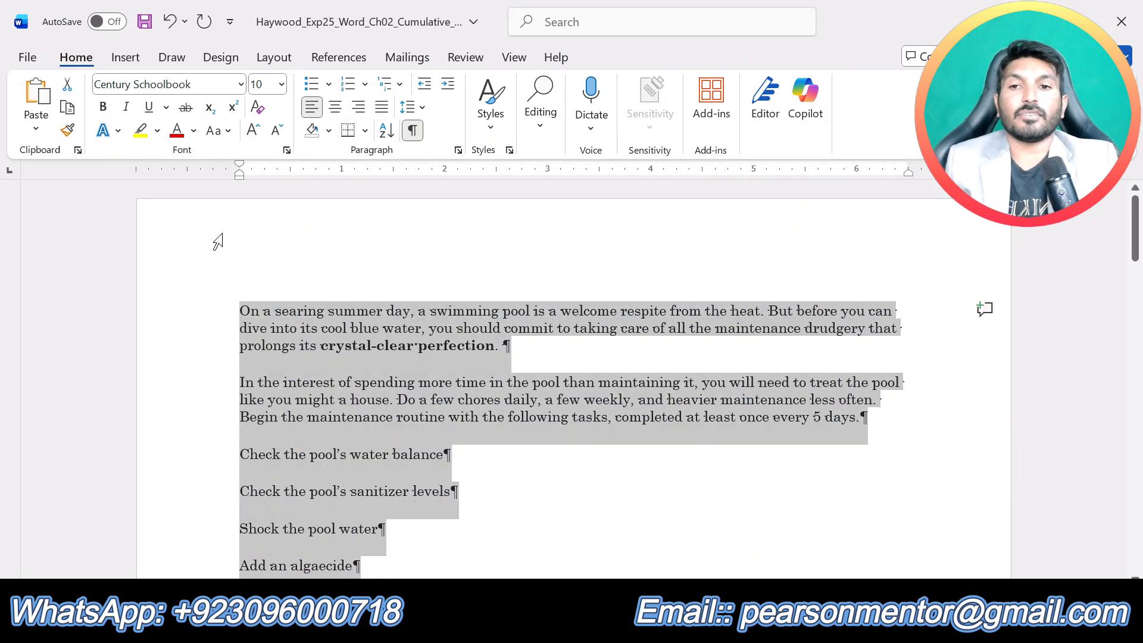
pyautogui.click(241, 85)
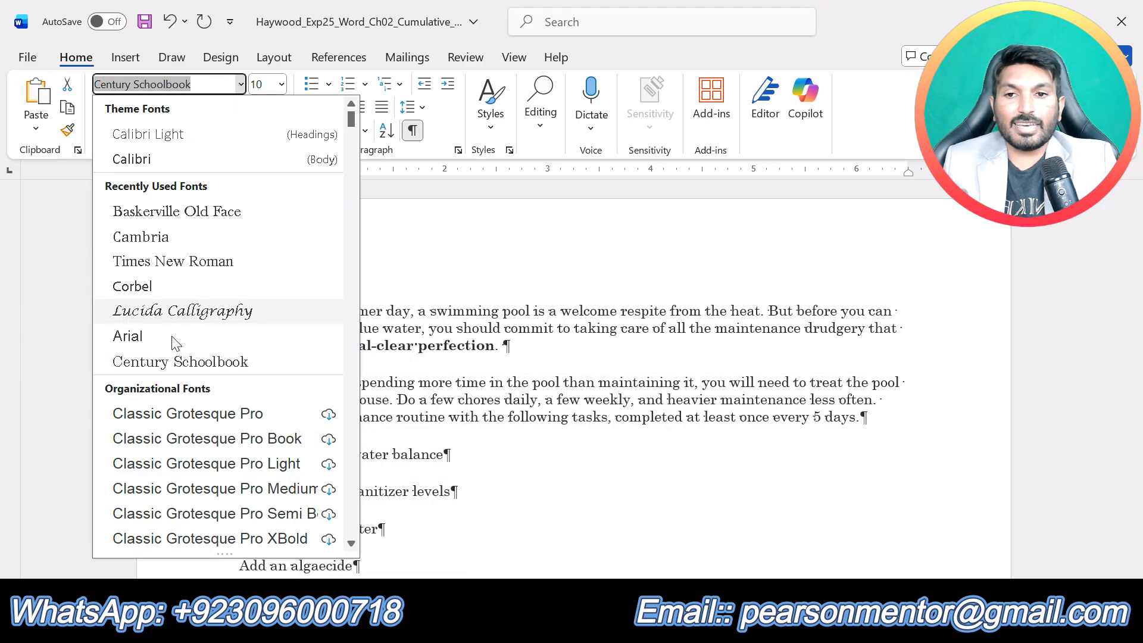
pyautogui.click(170, 338)
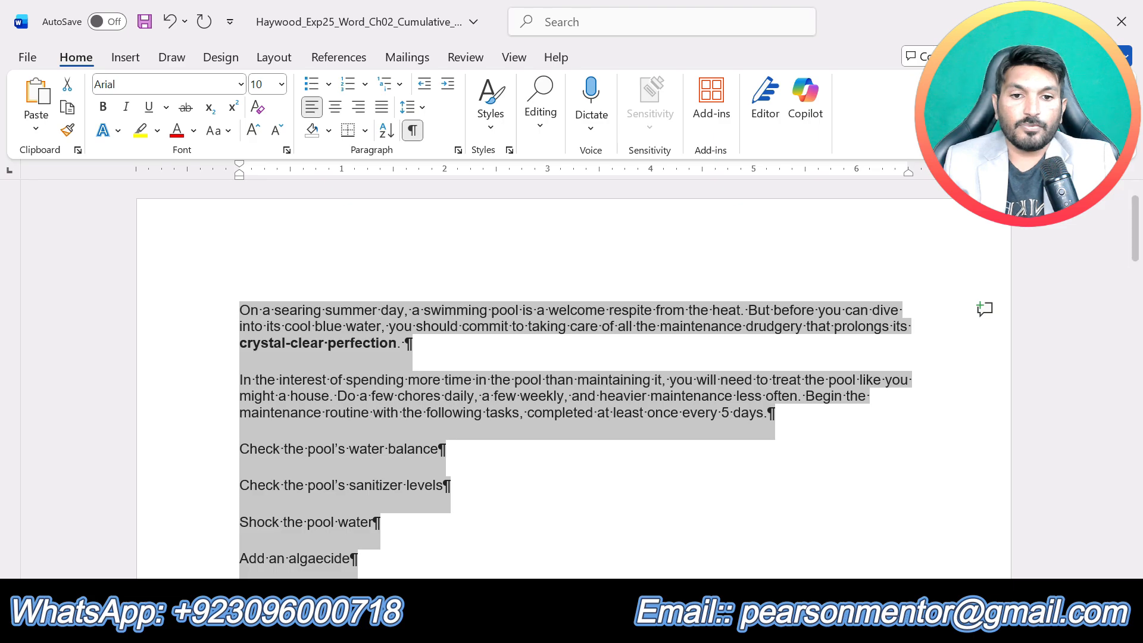
# - Set the font size of all text in the Cumulative_Pool document to 12 and justify its alignment
pyautogui.click(561, 556)
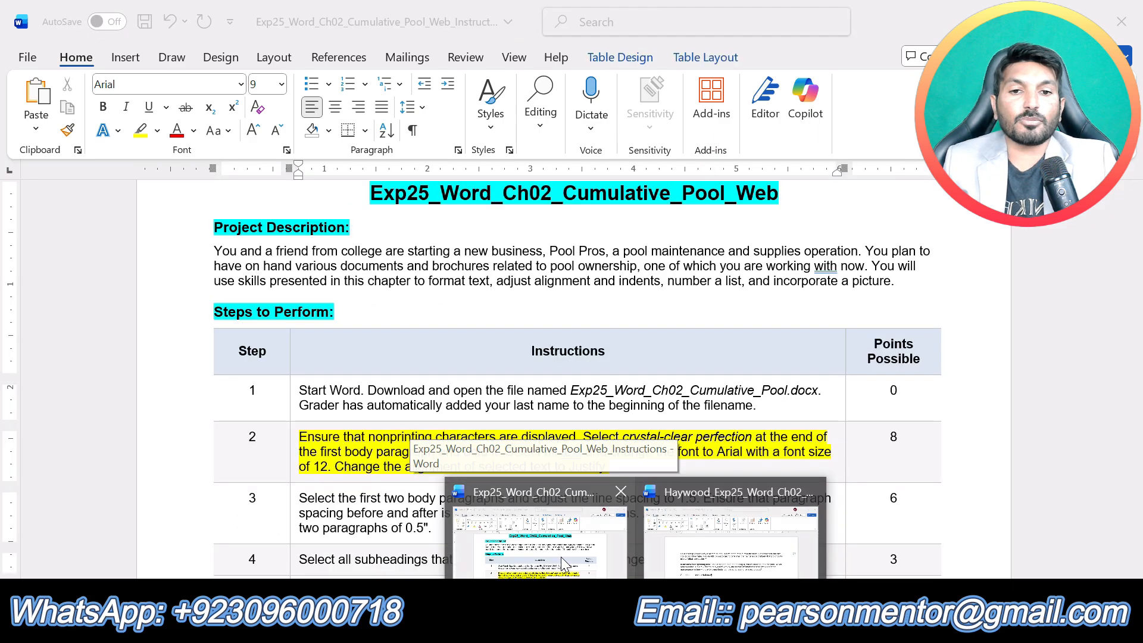
pyautogui.click(736, 545)
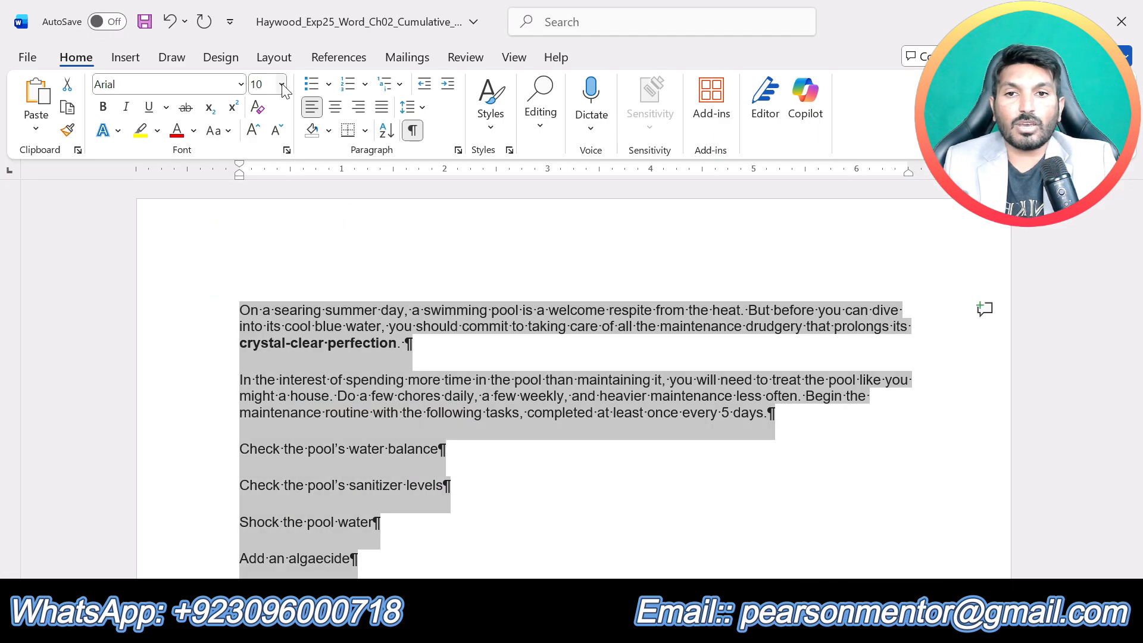
pyautogui.click(281, 84)
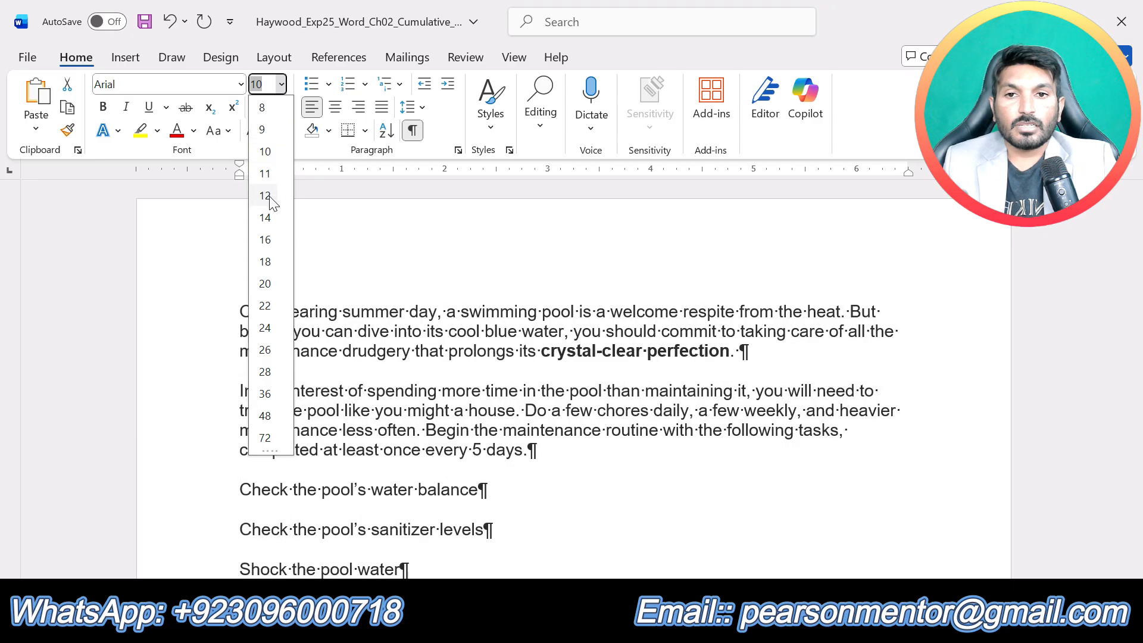
pyautogui.click(381, 277)
pyautogui.hotkey('ctrl', 'a')
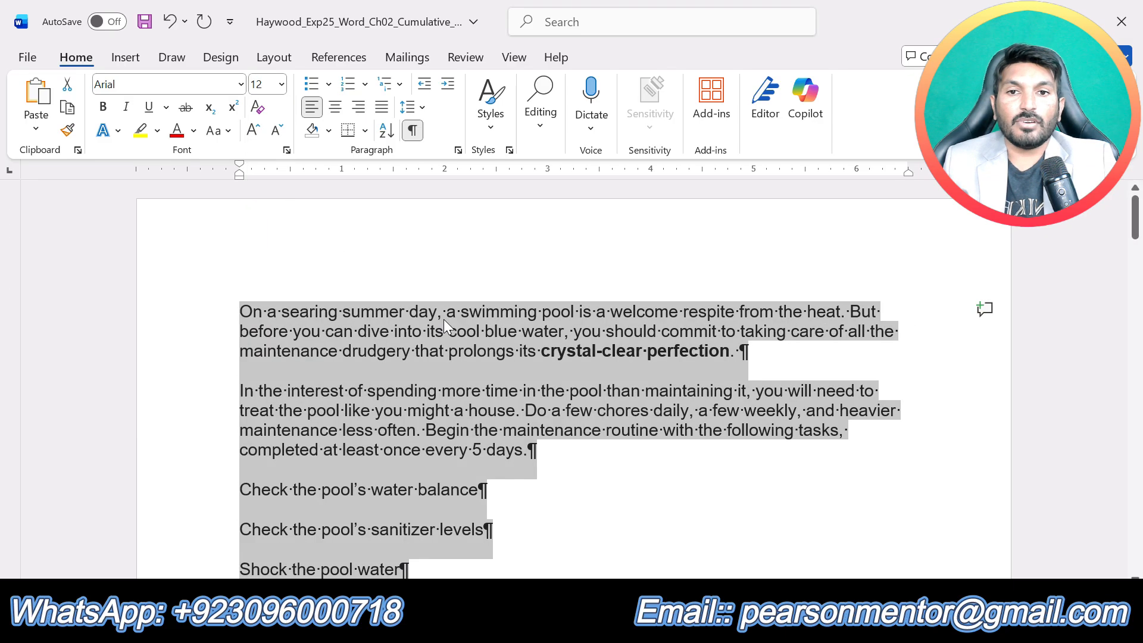
pyautogui.click(380, 108)
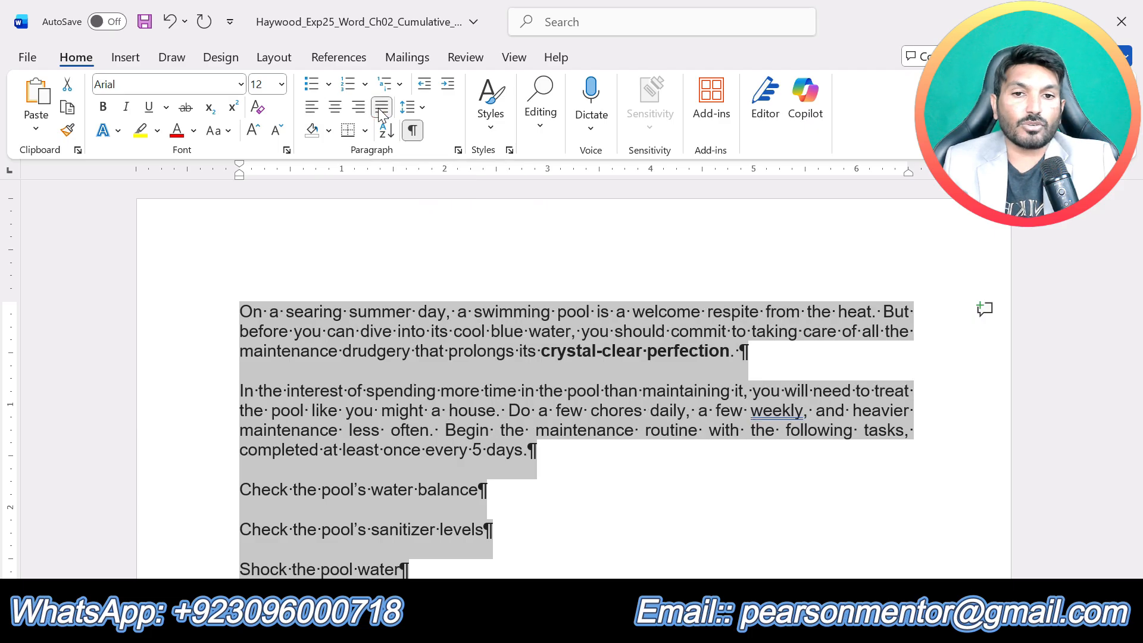
# - In the instructions document, undo the highlight on step 2 and highlight the step 3 text in yellow
pyautogui.click(573, 441)
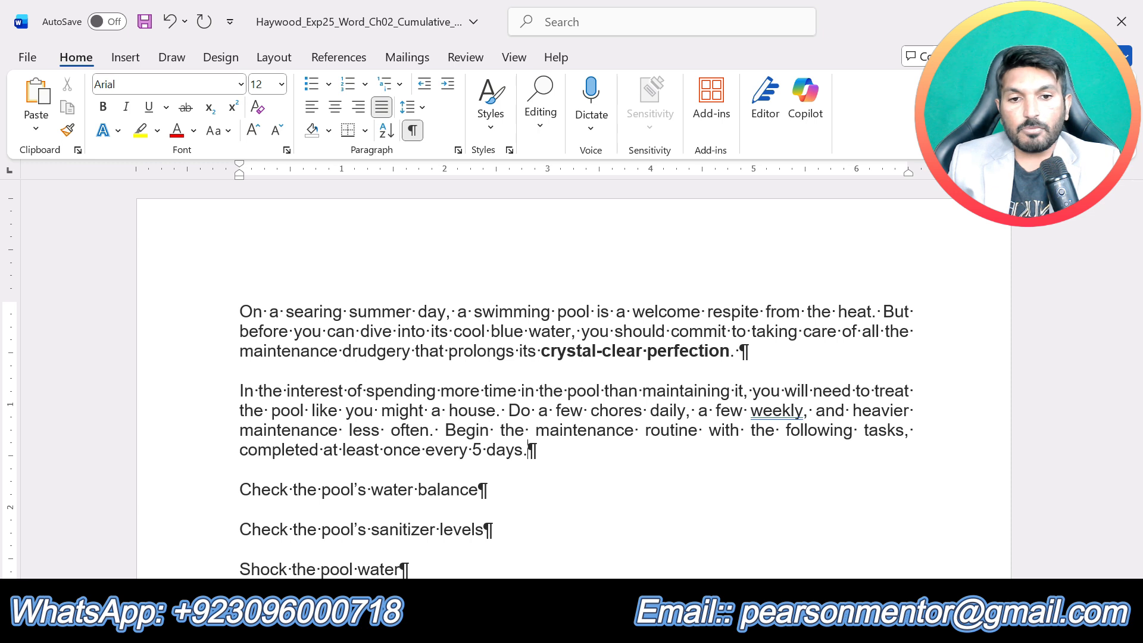
pyautogui.moveTo(635, 629)
pyautogui.click(574, 556)
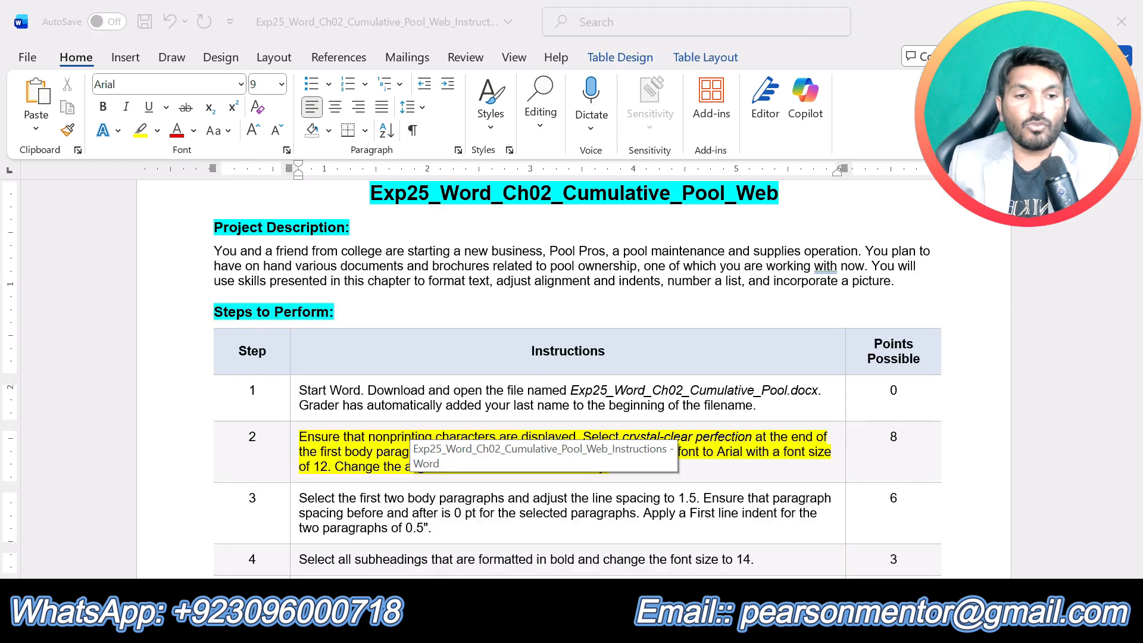
pyautogui.hotkey('ctrl', 'z')
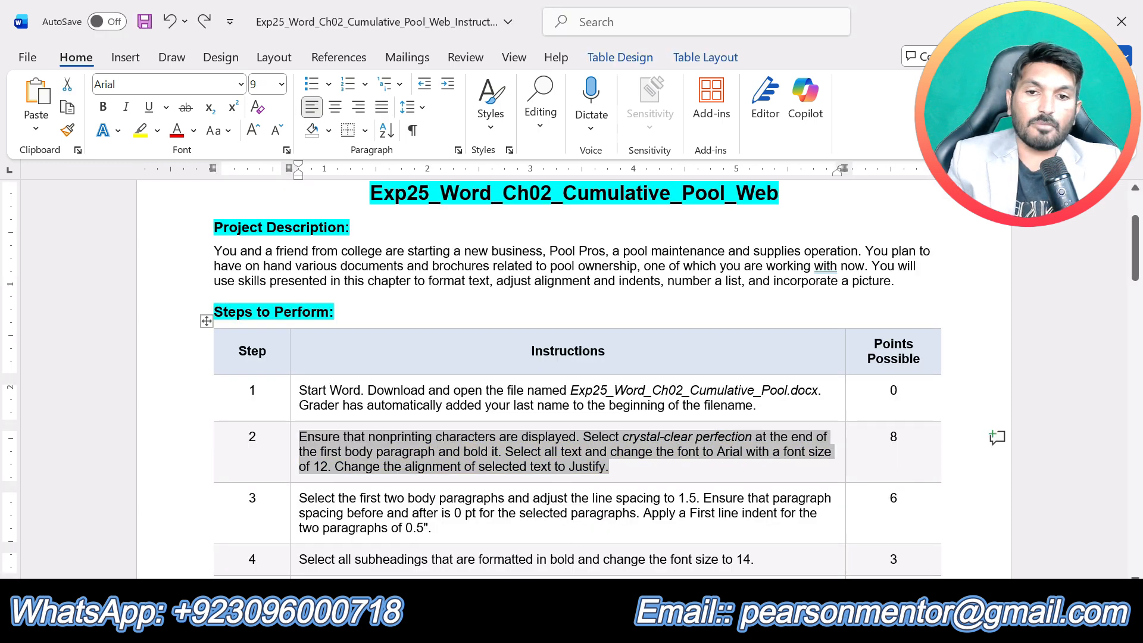
pyautogui.click(567, 514)
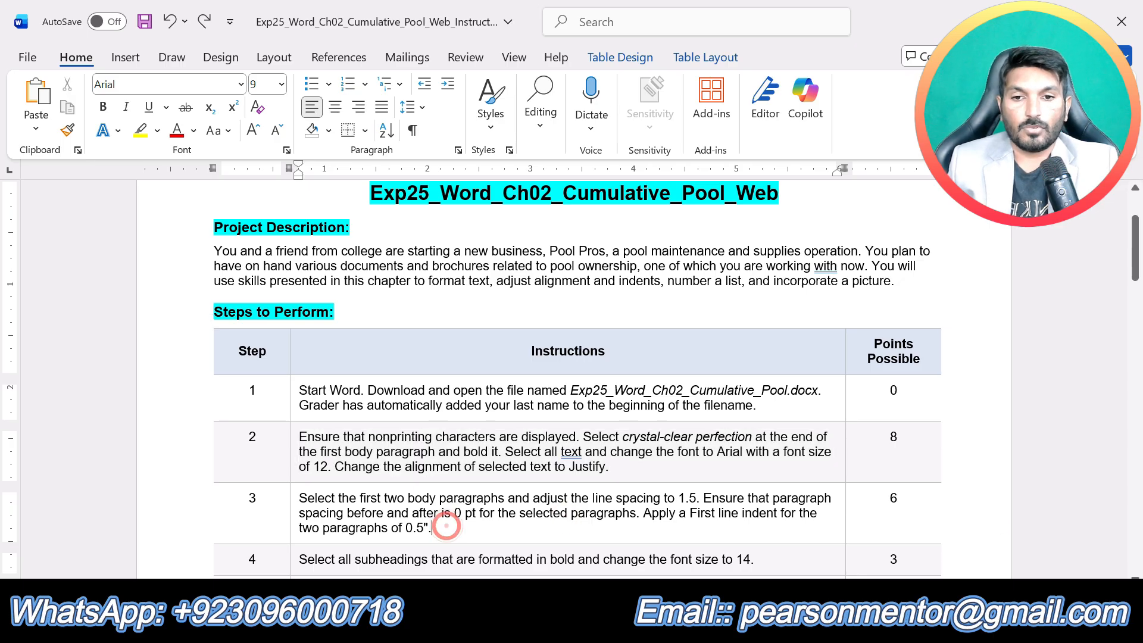
pyautogui.moveTo(433, 529); pyautogui.dragTo(400, 487)
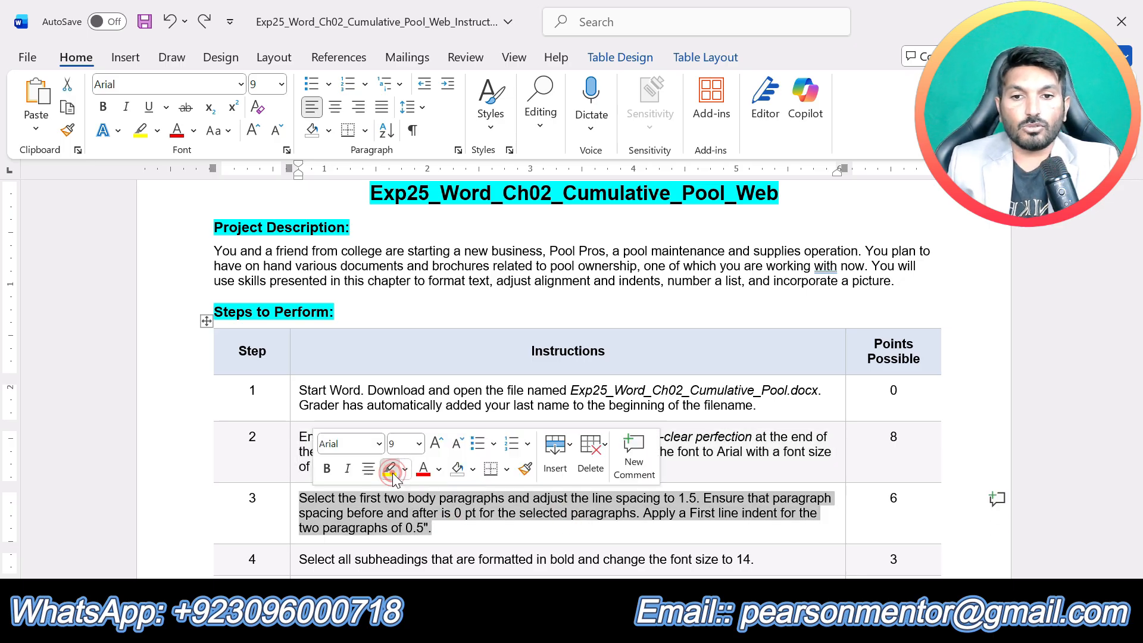
pyautogui.click(389, 469)
pyautogui.click(448, 524)
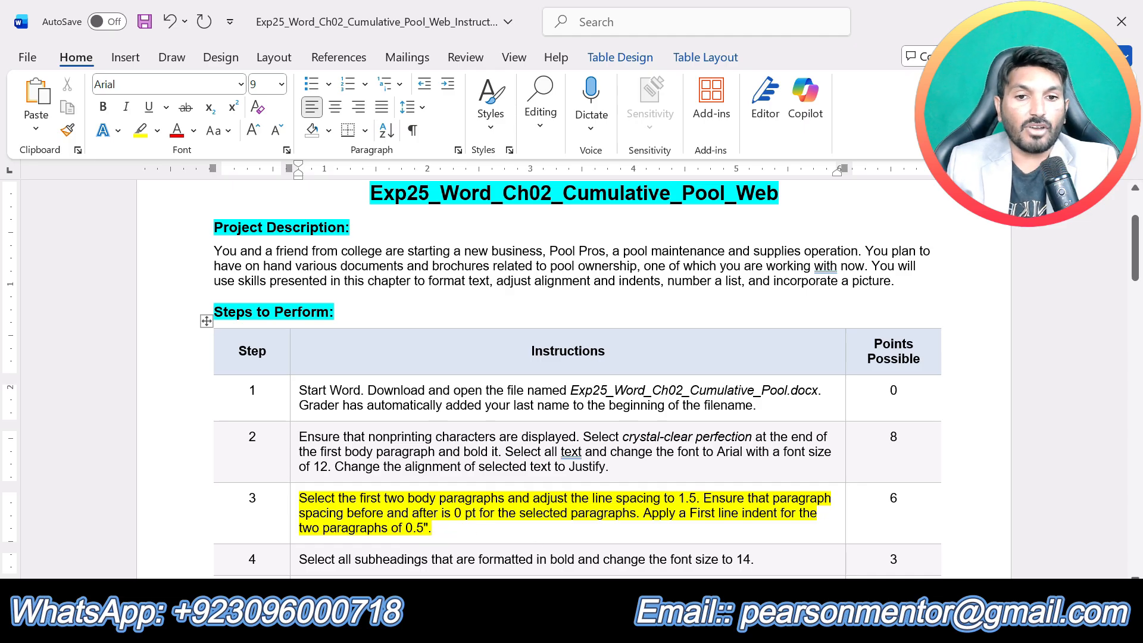
# - Switch to the Cumulative_Pool document and set the line spacing of the first two body paragraphs to 1.5
pyautogui.click(635, 627)
pyautogui.click(708, 539)
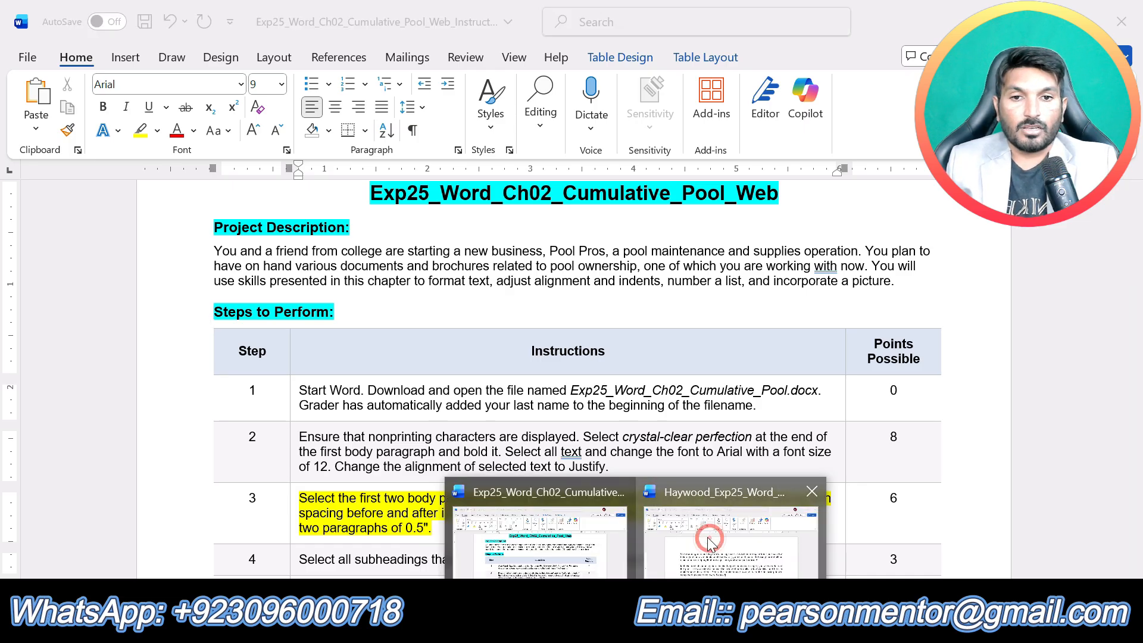
pyautogui.moveTo(554, 451); pyautogui.dragTo(239, 312)
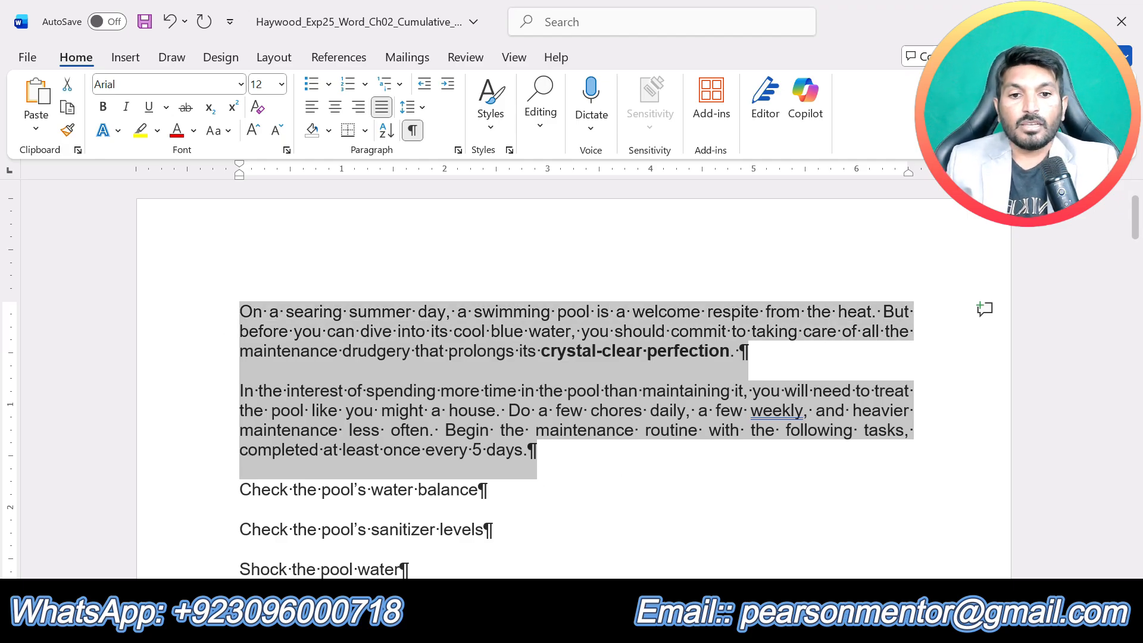
pyautogui.click(635, 625)
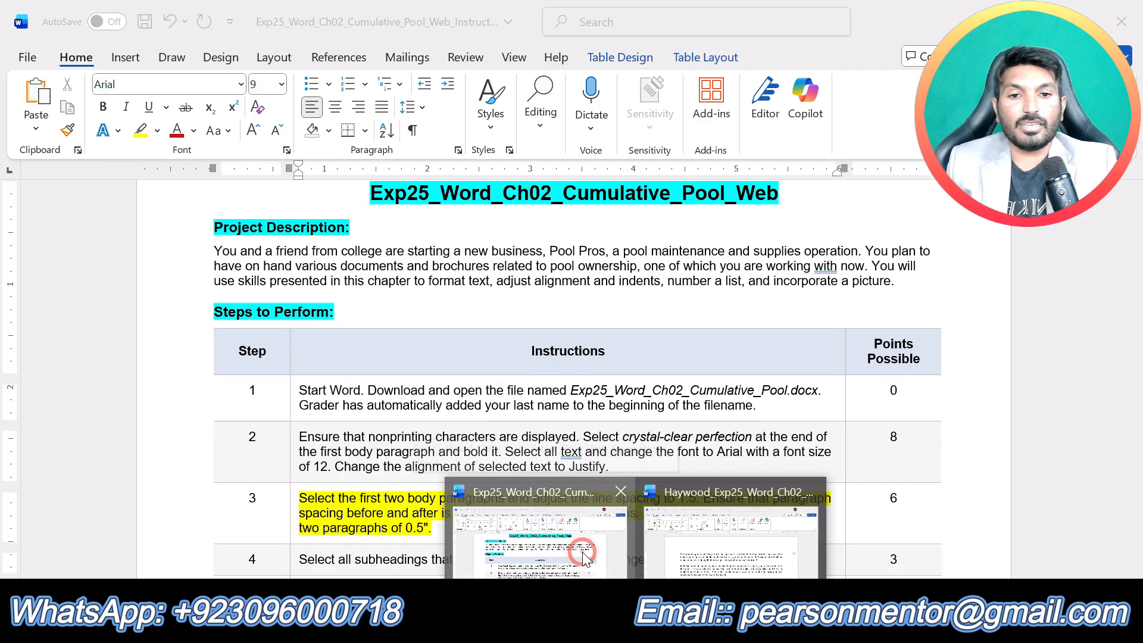
pyautogui.click(587, 559)
pyautogui.click(635, 625)
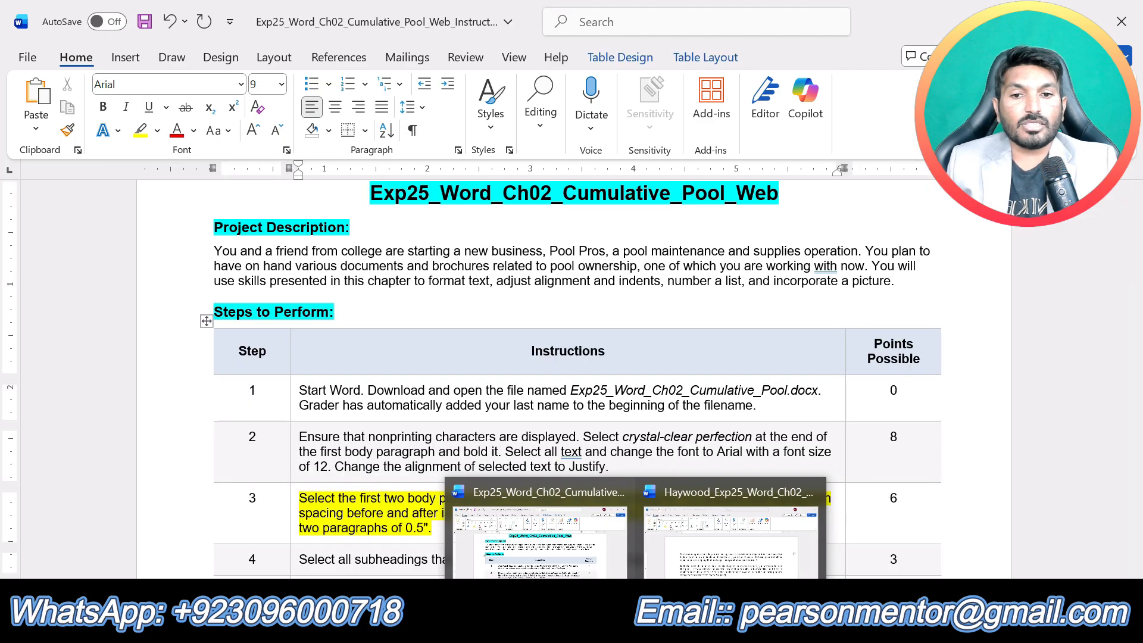
pyautogui.click(731, 530)
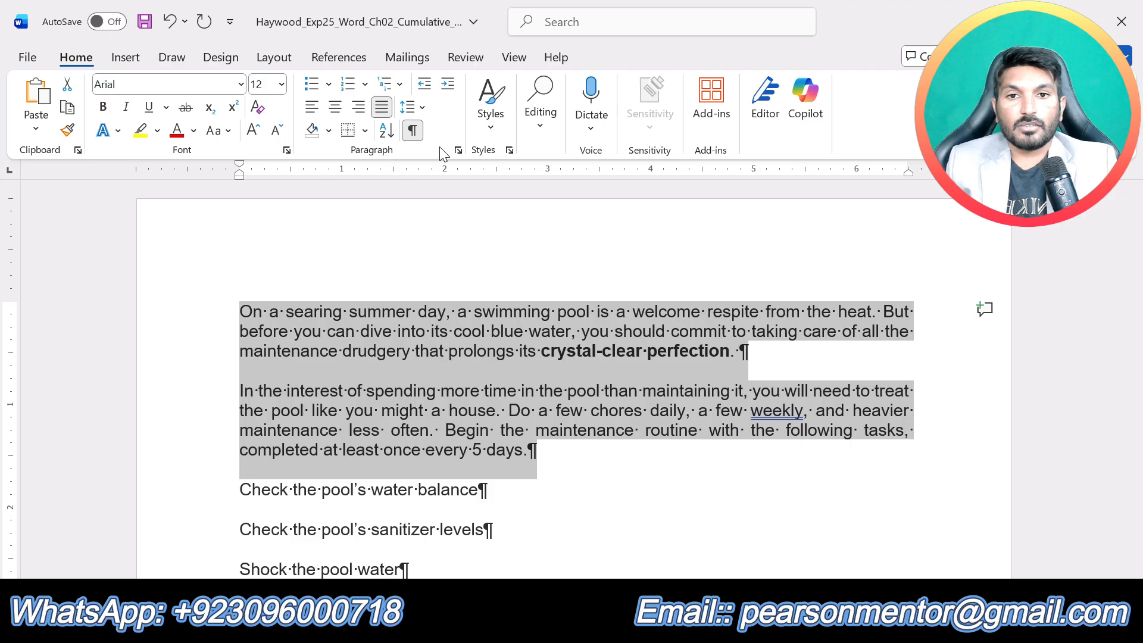
pyautogui.click(424, 108)
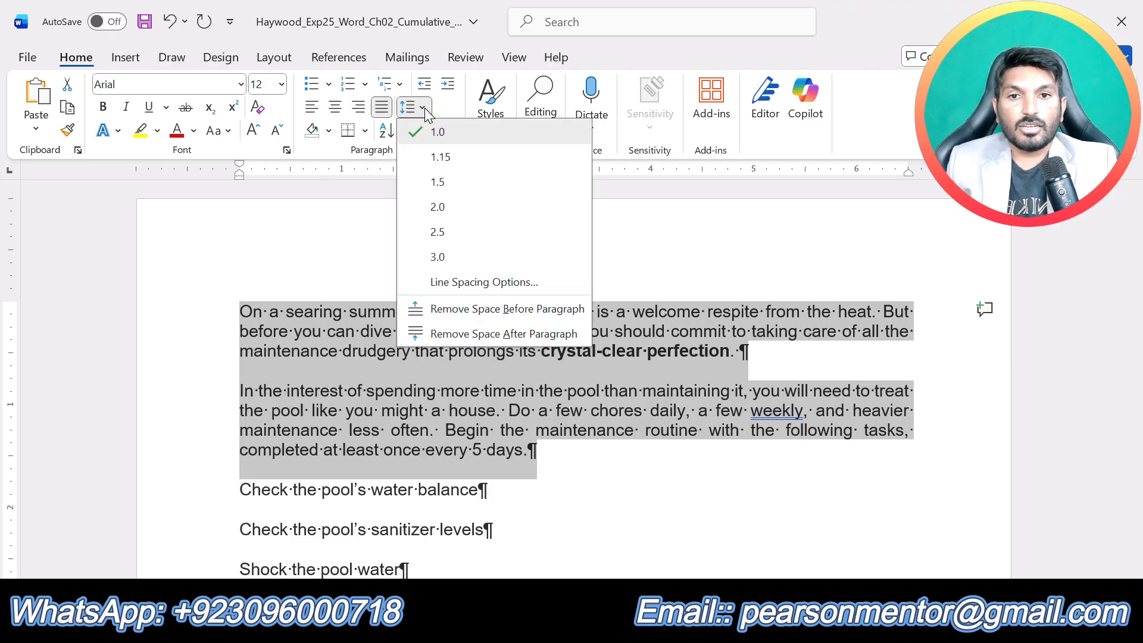
pyautogui.click(76, 56)
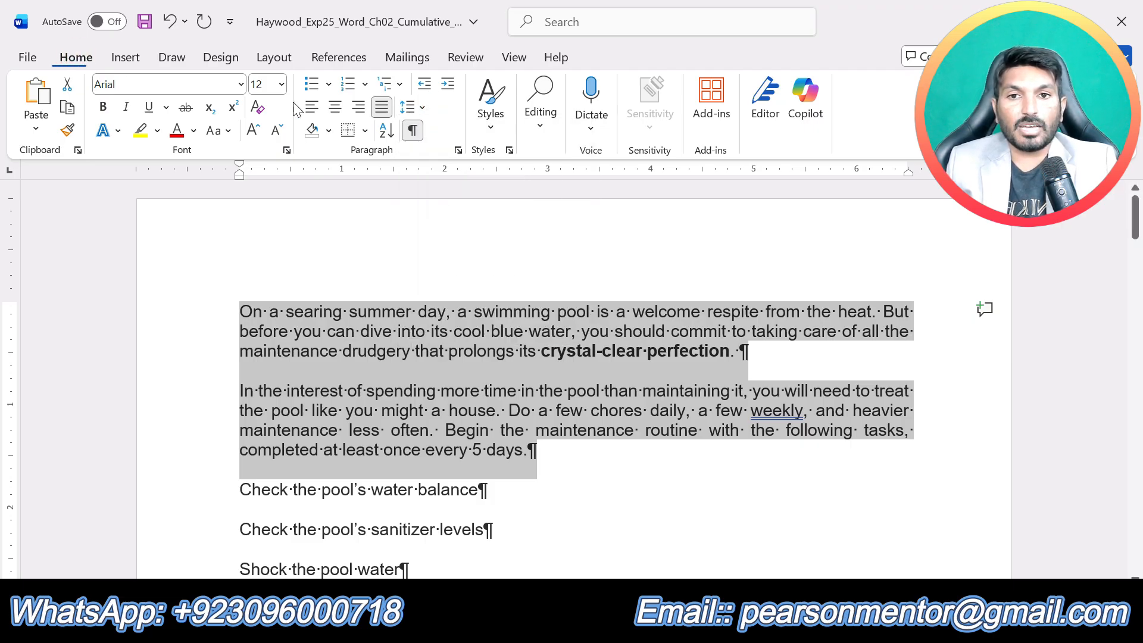
pyautogui.click(417, 108)
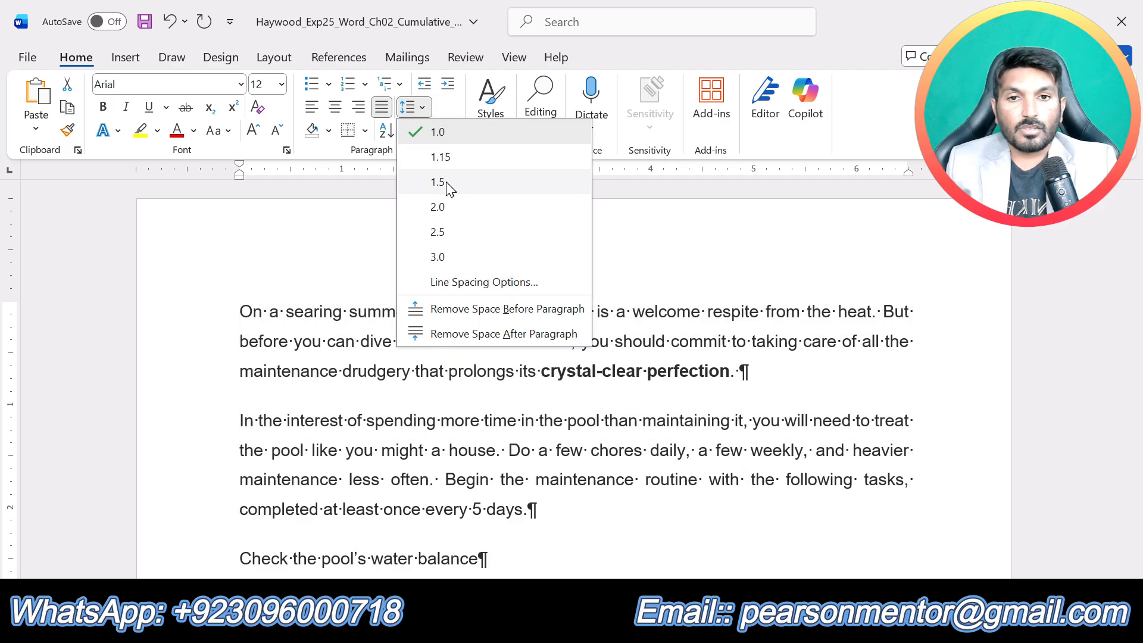
pyautogui.click(446, 184)
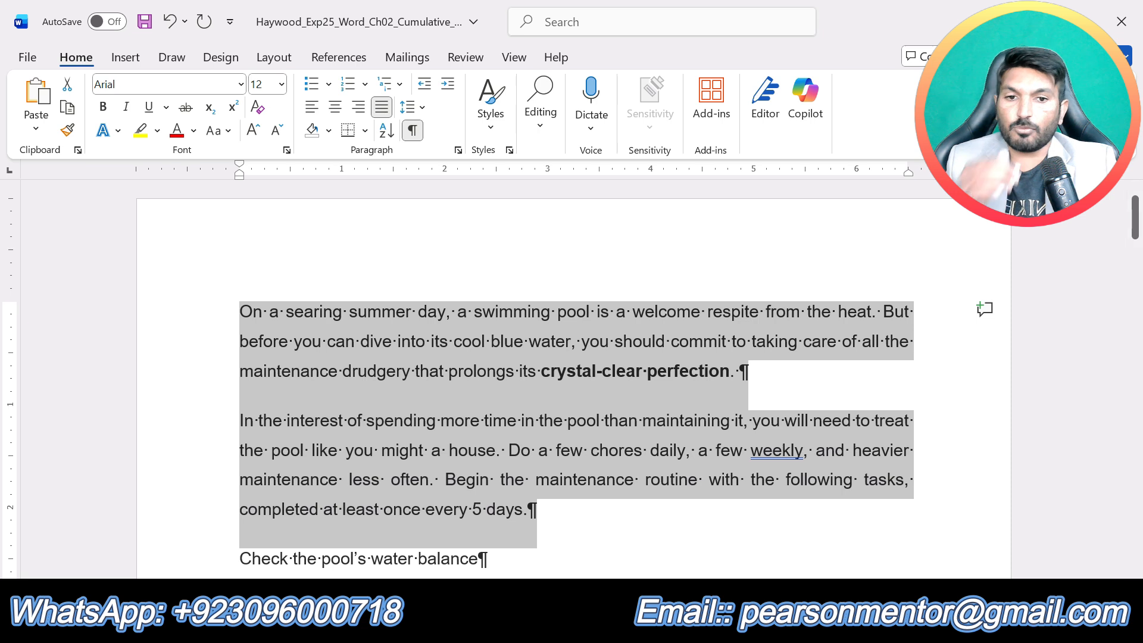
# - Recheck step 3 in the instructions, then set the spacing before and after the first two body paragraphs to 0 pt
pyautogui.click(540, 536)
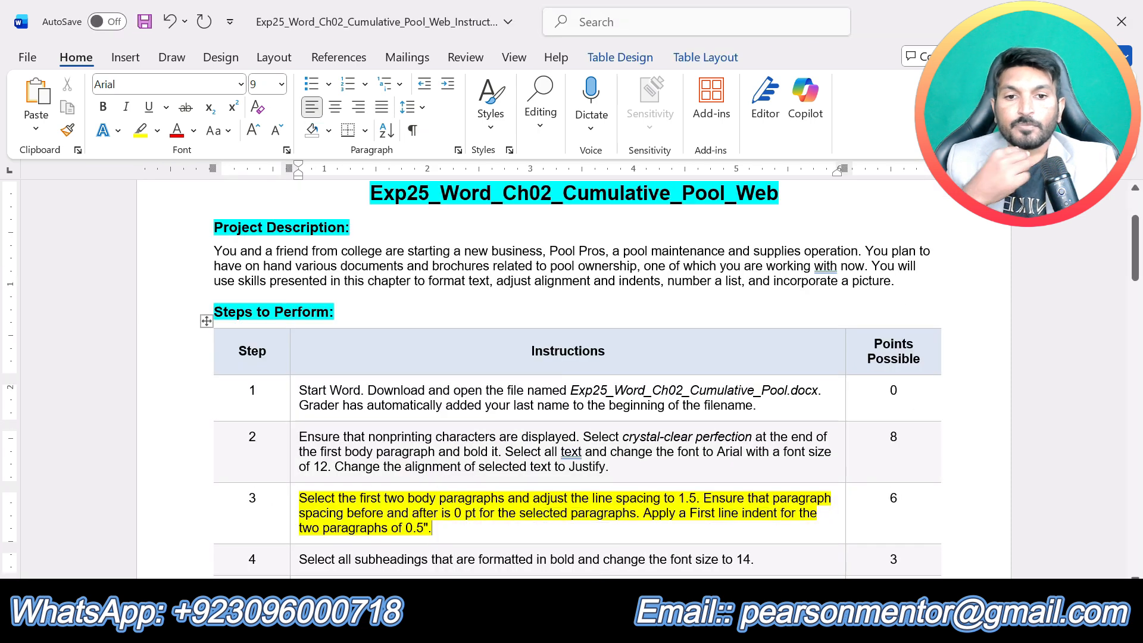
pyautogui.click(720, 549)
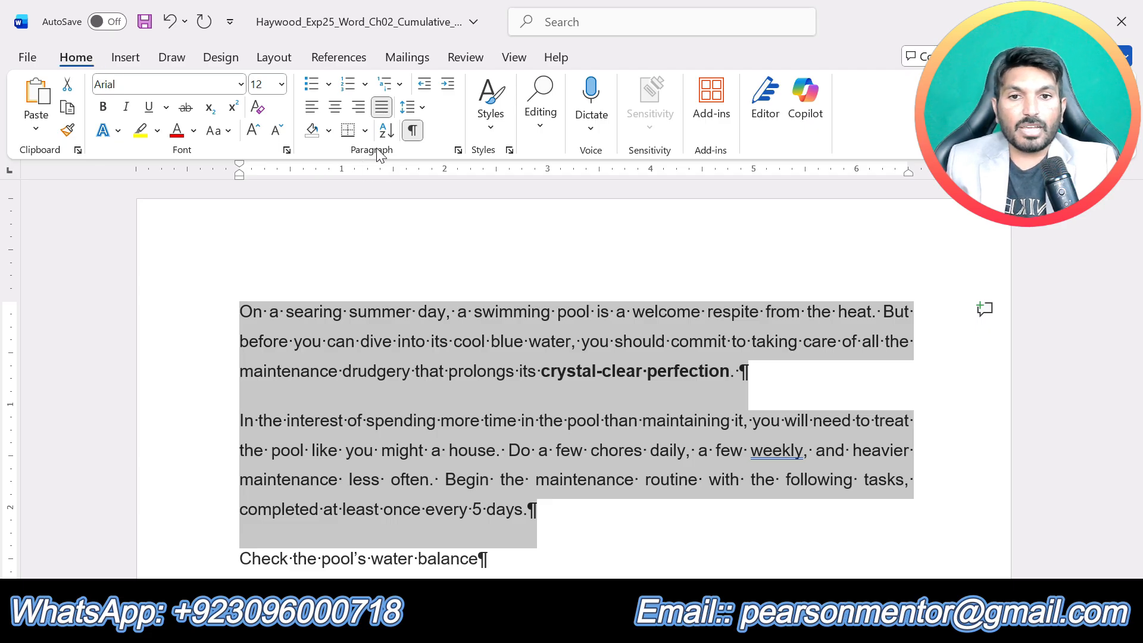
pyautogui.click(457, 150)
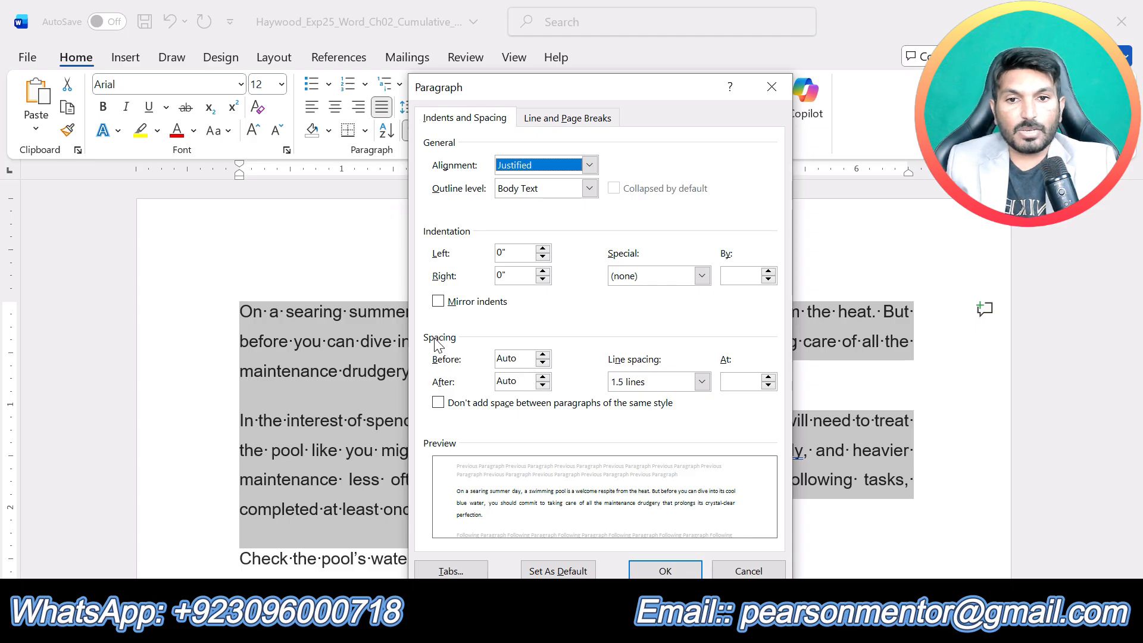
pyautogui.click(543, 362)
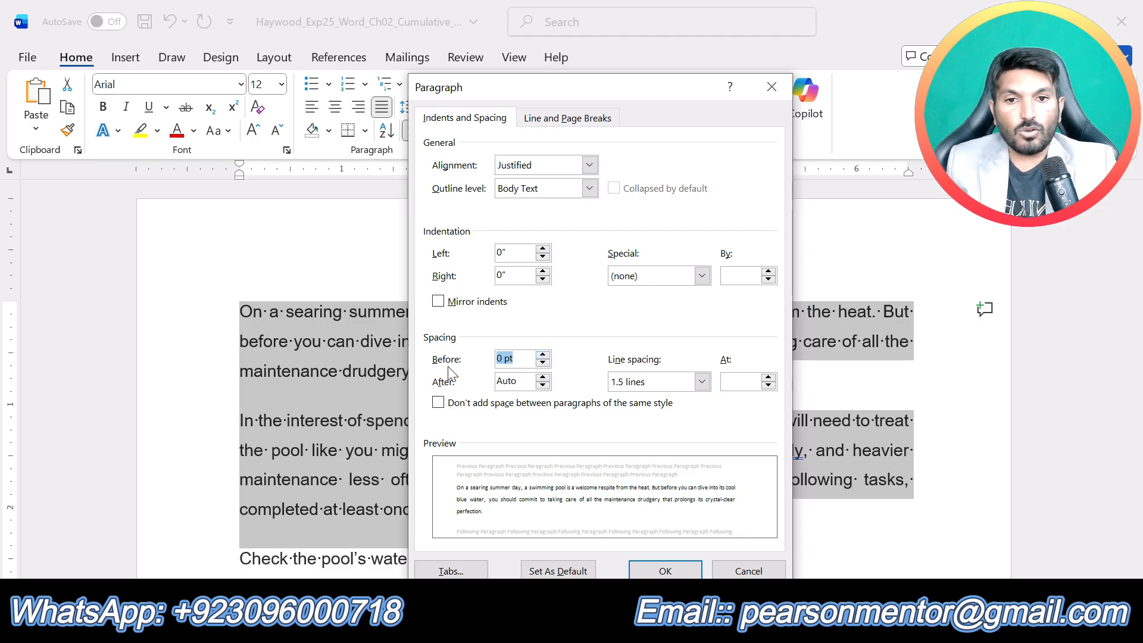
pyautogui.click(543, 386)
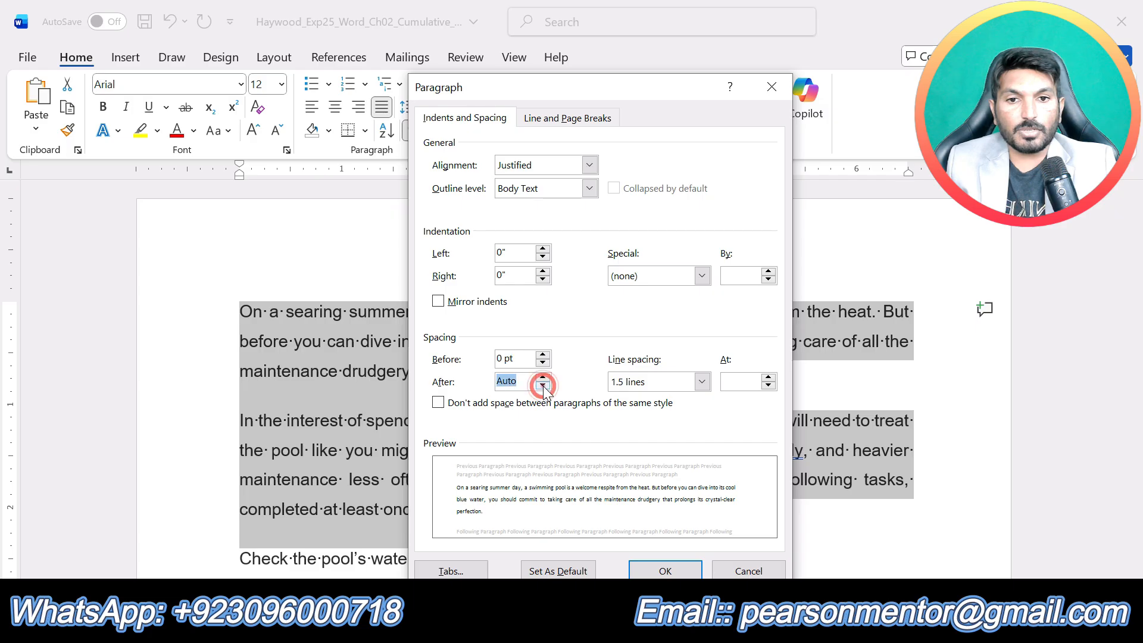
pyautogui.click(543, 386)
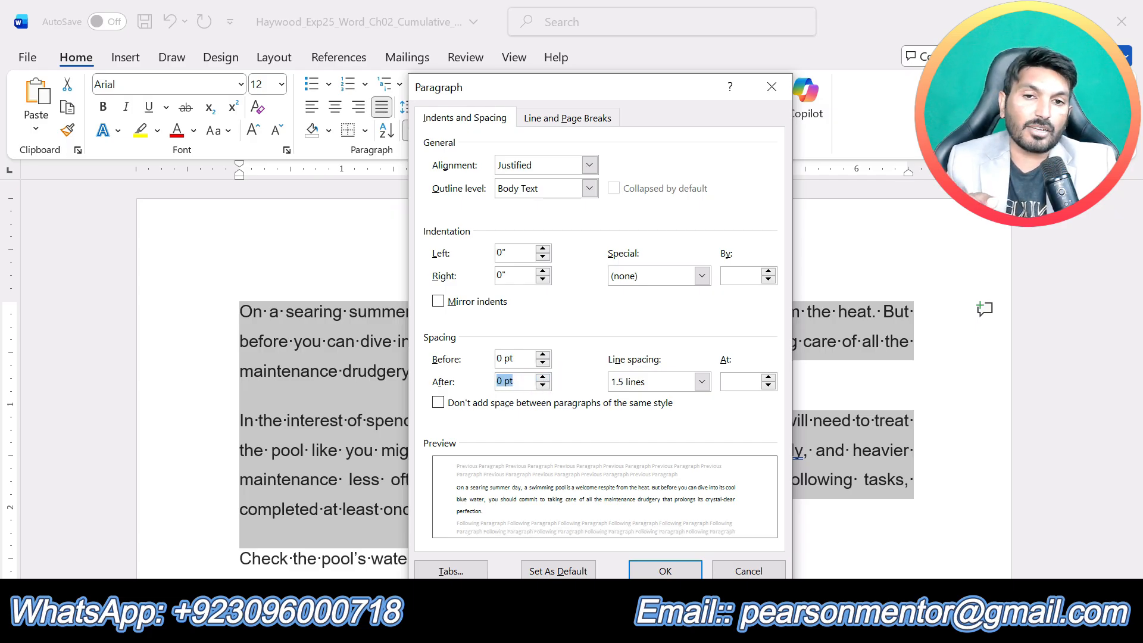
pyautogui.click(666, 570)
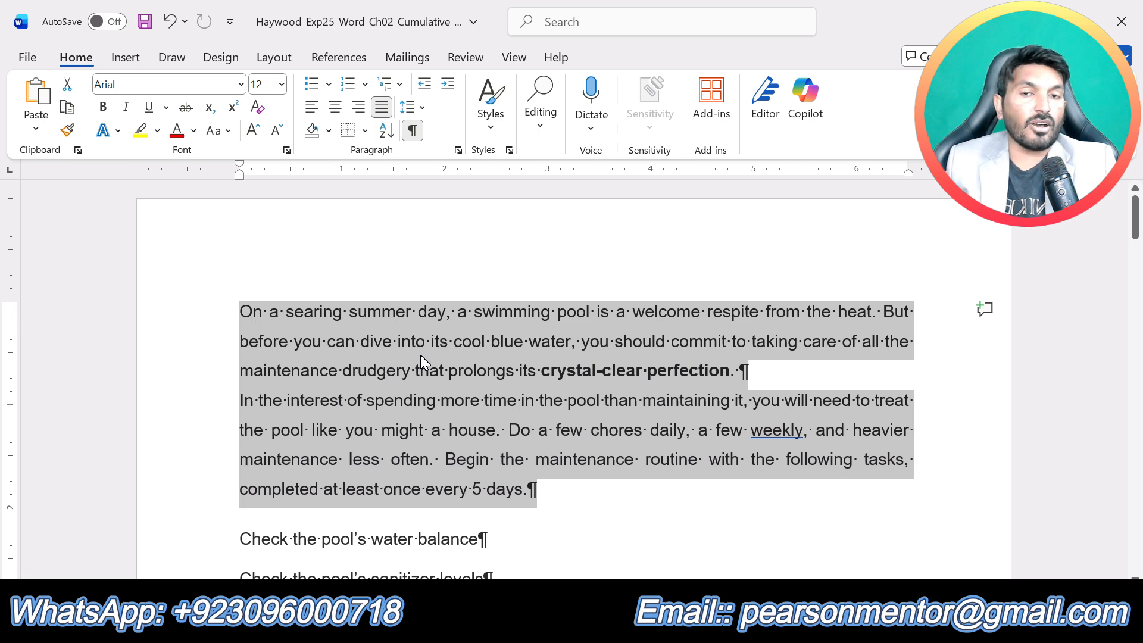
# - Apply a First line indent of 0.5" to the first two body paragraphs
pyautogui.click(458, 151)
pyautogui.moveTo(540, 94); pyautogui.dragTo(680, 67)
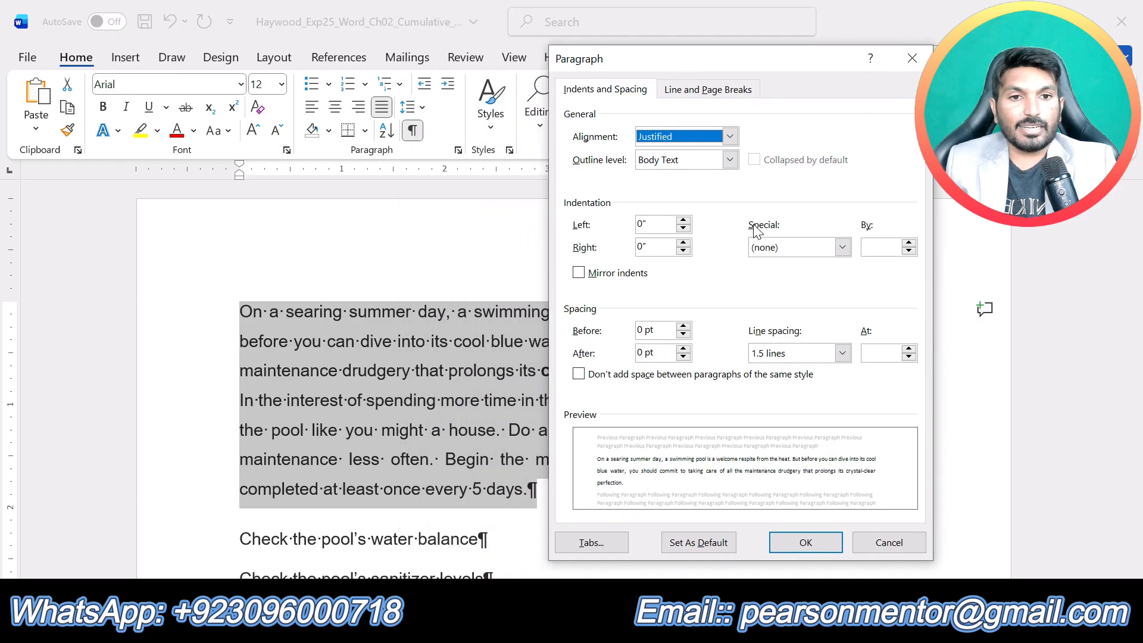
pyautogui.click(842, 248)
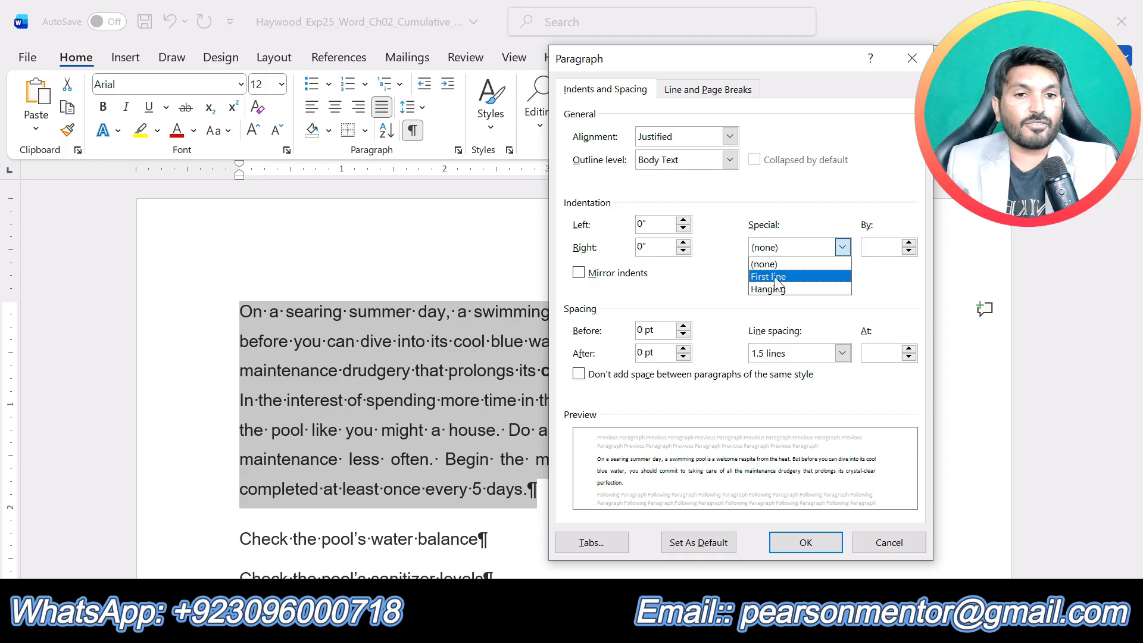
pyautogui.click(774, 276)
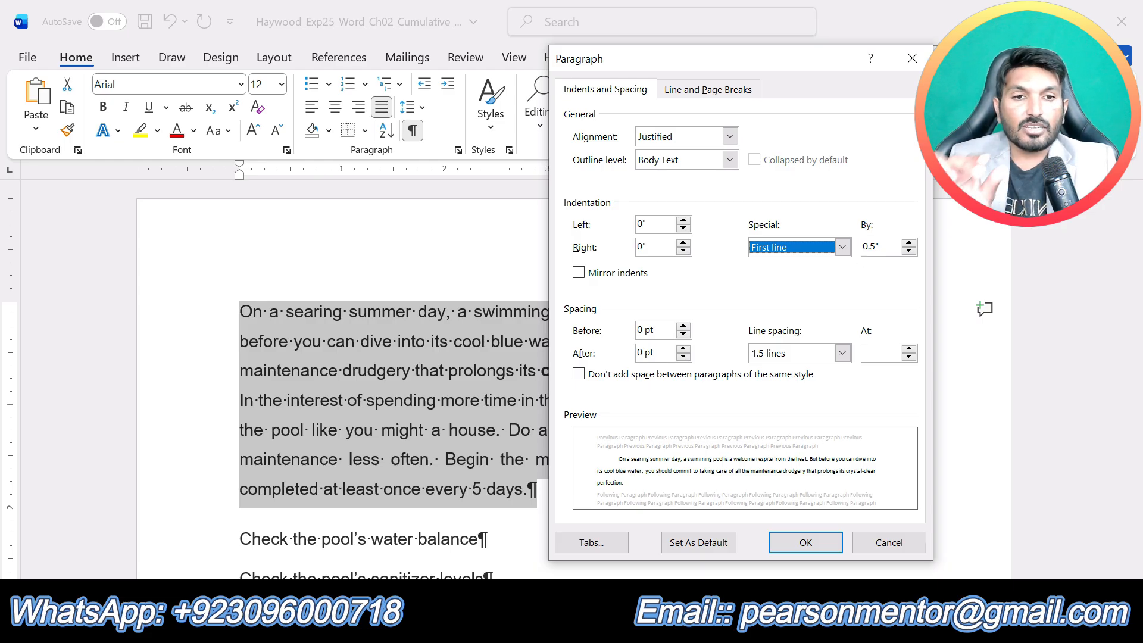
pyautogui.click(794, 541)
pyautogui.click(549, 459)
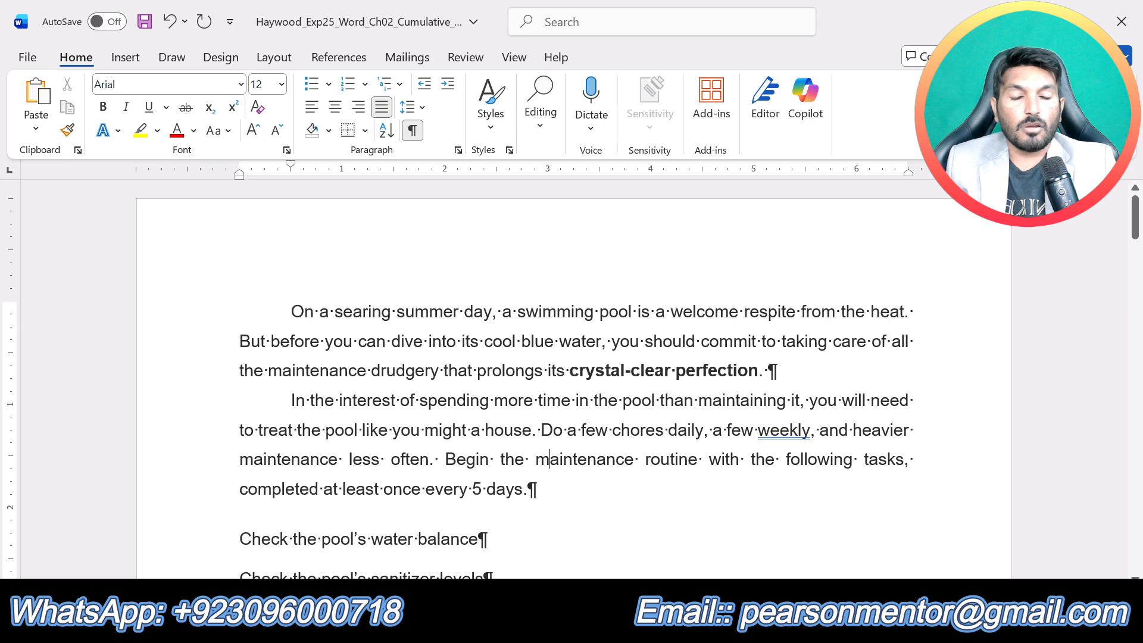
# - Return to the instructions document, undo the highlight on step 3 and highlight the step 4 text in yellow
pyautogui.click(637, 622)
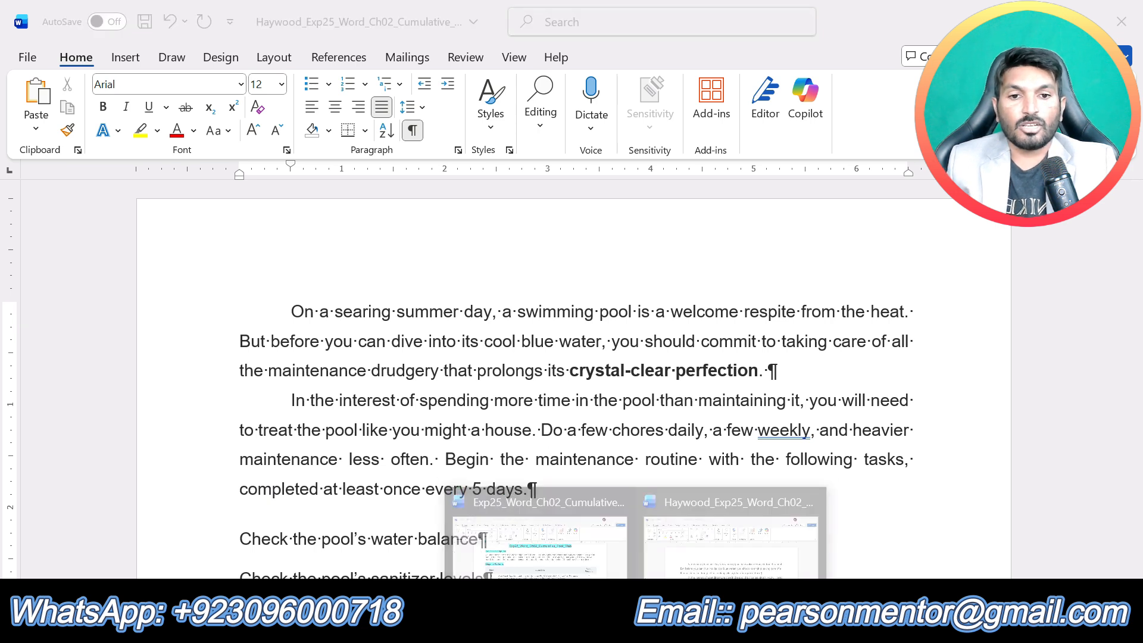
pyautogui.click(560, 537)
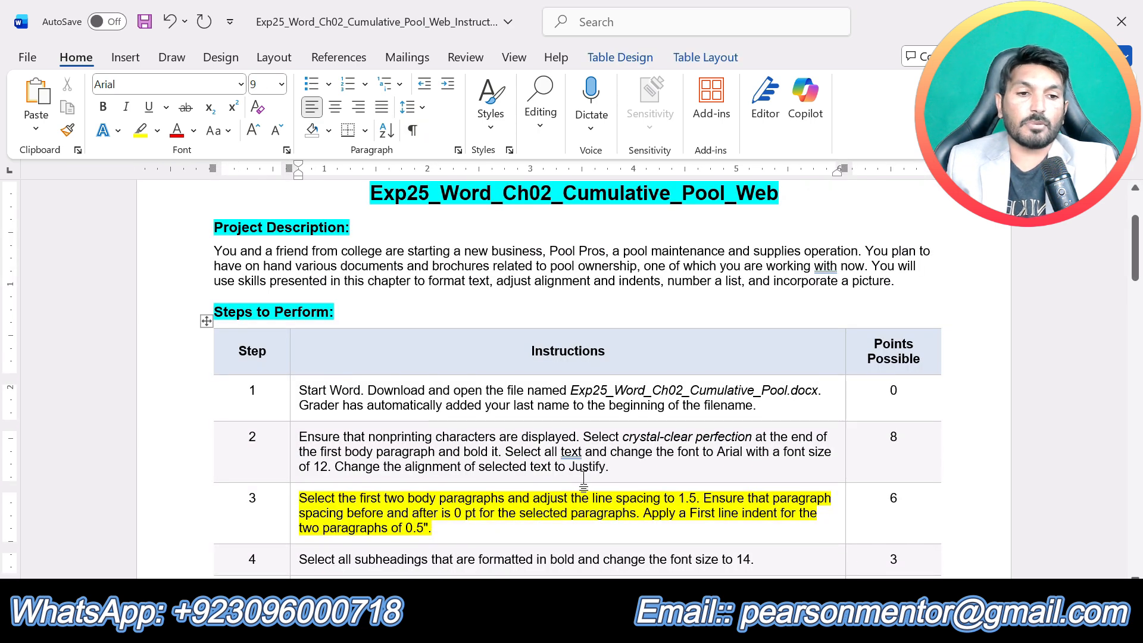
pyautogui.hotkey('ctrl', 'z')
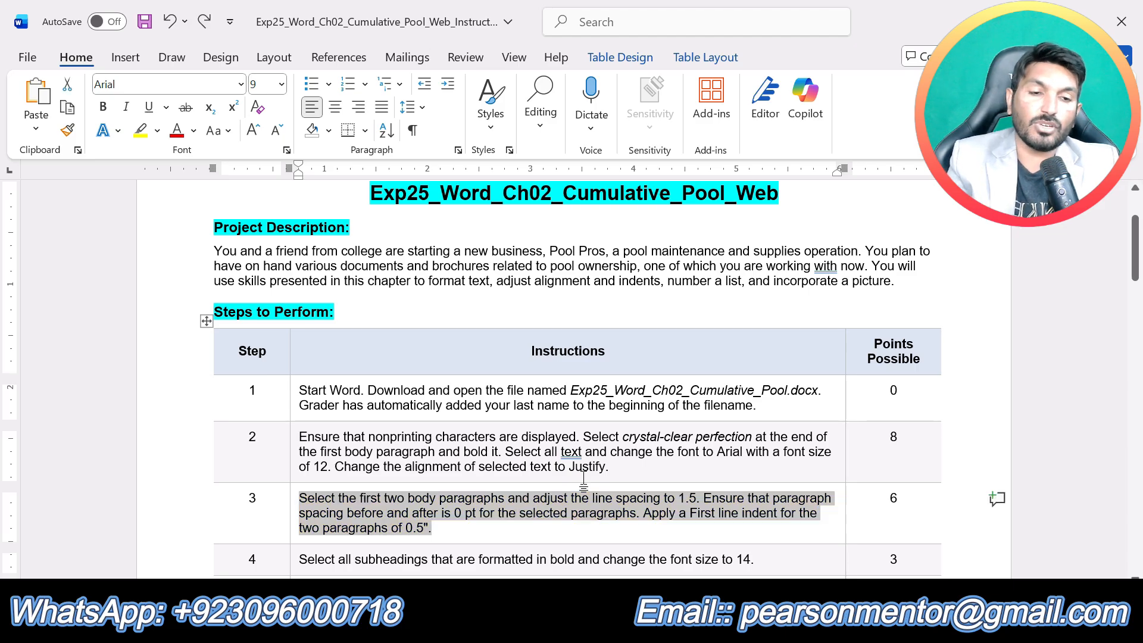
pyautogui.scroll(-3, 583, 479)
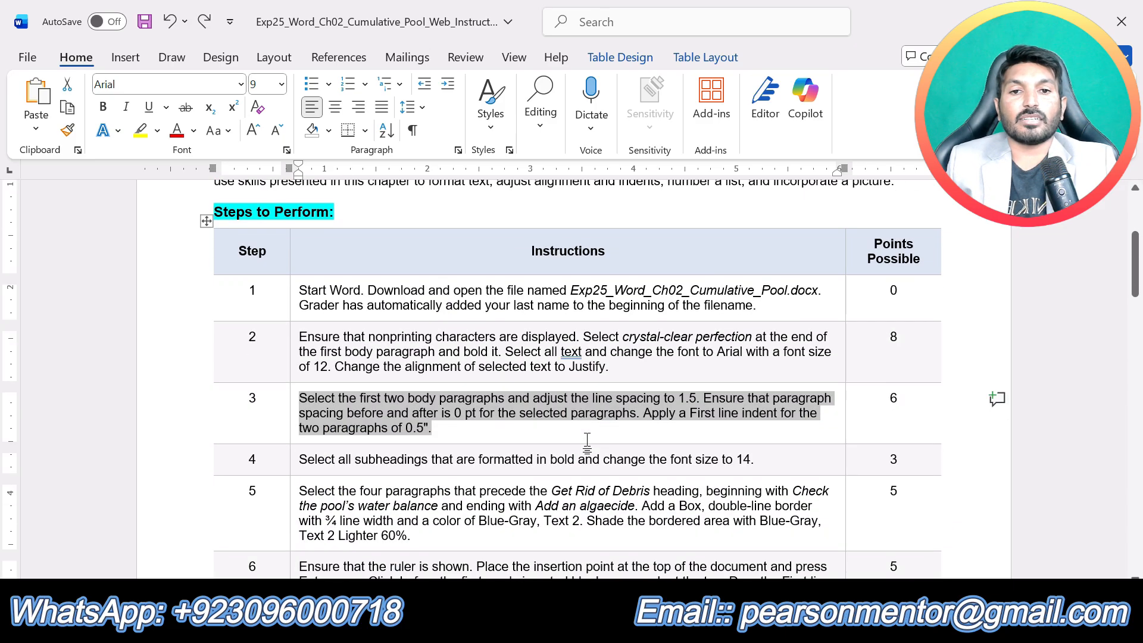
pyautogui.click(558, 429)
pyautogui.moveTo(756, 459); pyautogui.dragTo(299, 459)
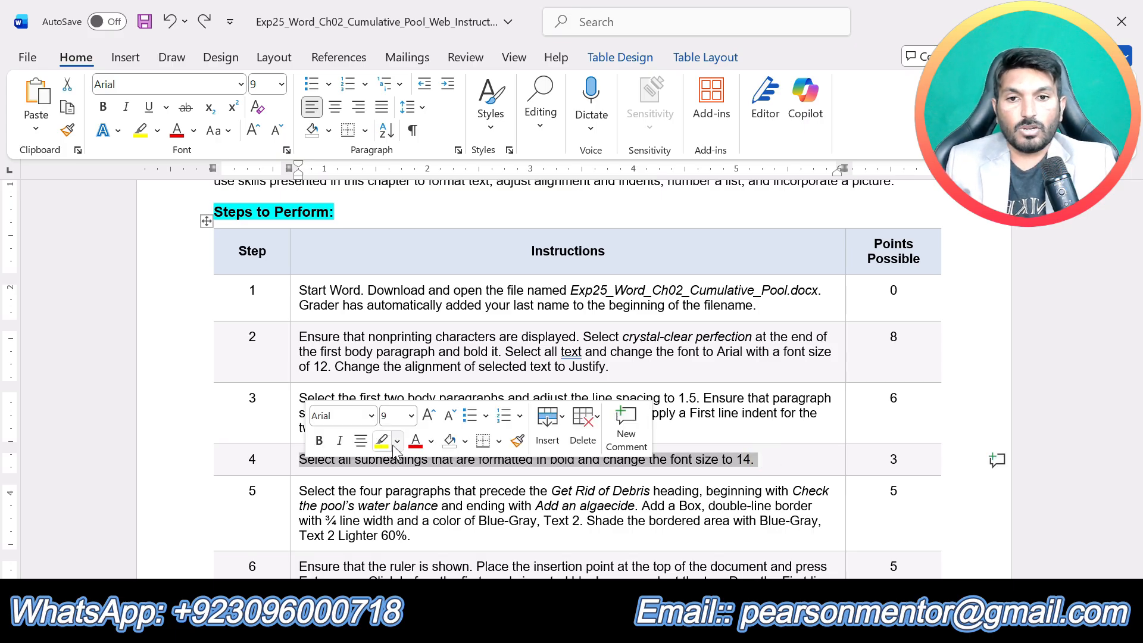
pyautogui.click(381, 441)
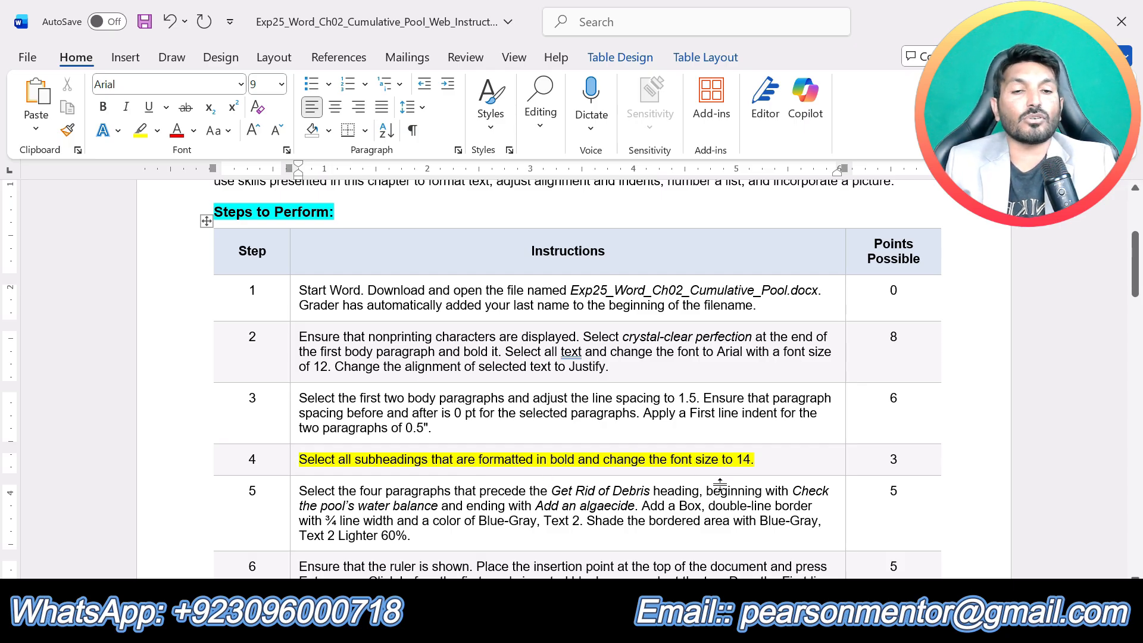
# - Switch to the Cumulative_Pool document and set all seven bold subheadings, from Get Rid of Debris through Add Chlorine to the System, to font size 14
pyautogui.hotkey('alt', 'Tab')
pyautogui.click(713, 542)
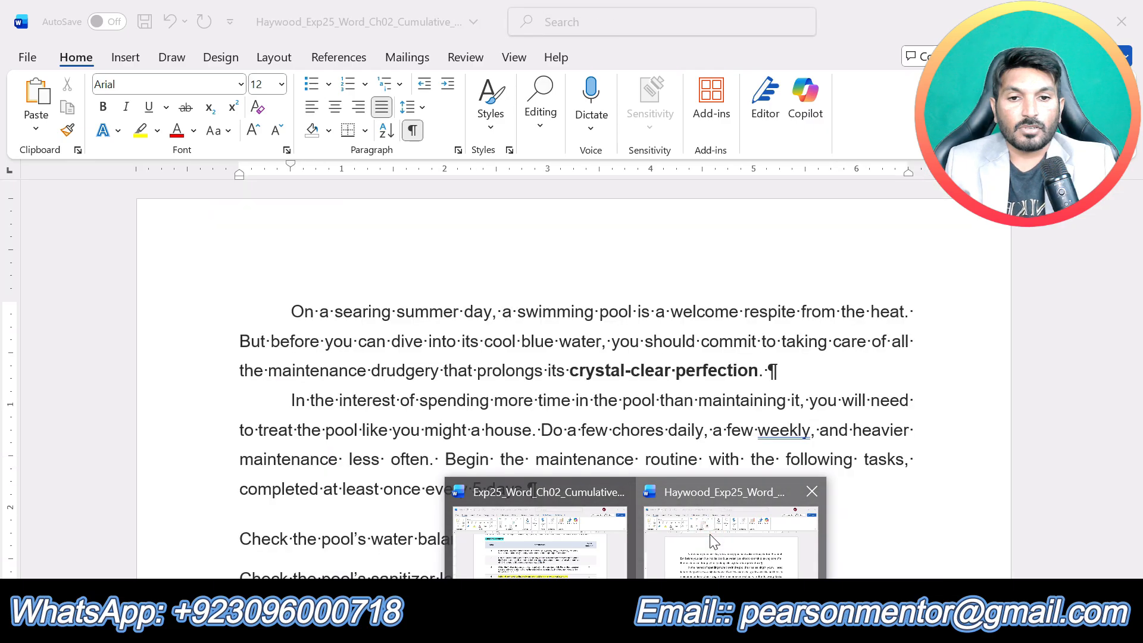
pyautogui.scroll(-6, 571, 381)
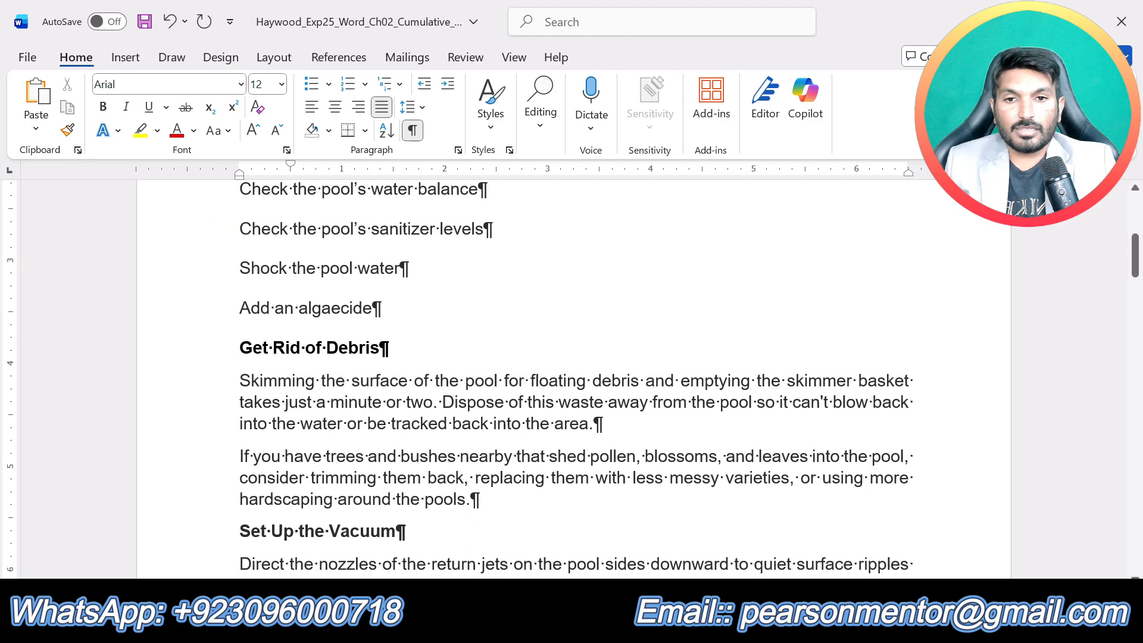
pyautogui.moveTo(393, 348); pyautogui.dragTo(239, 348)
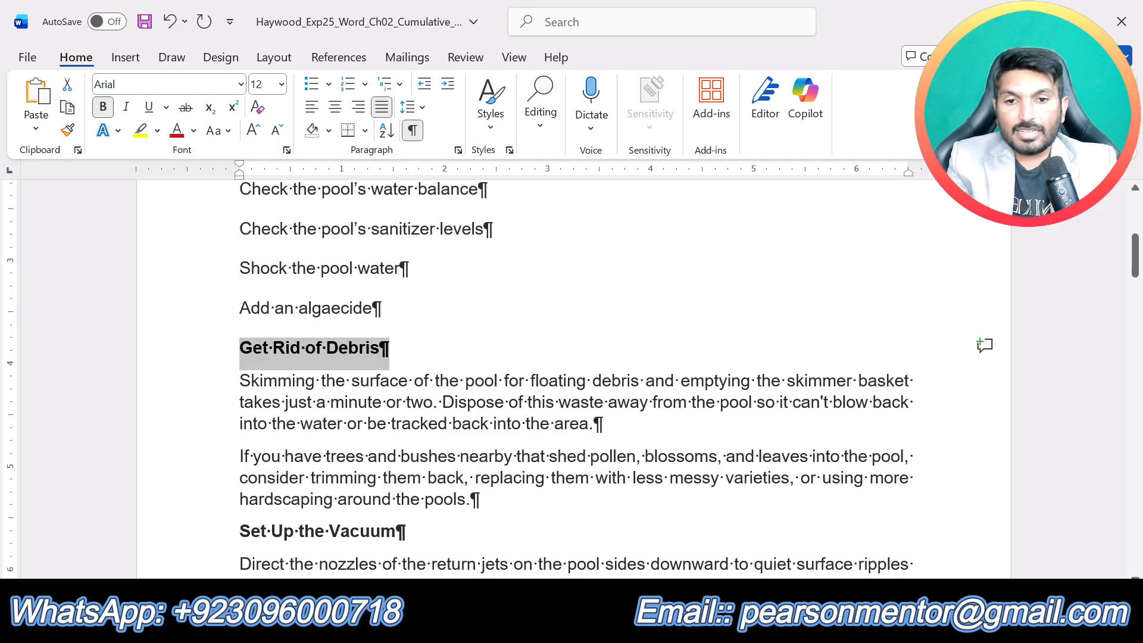
pyautogui.moveTo(413, 531); pyautogui.dragTo(215, 540)
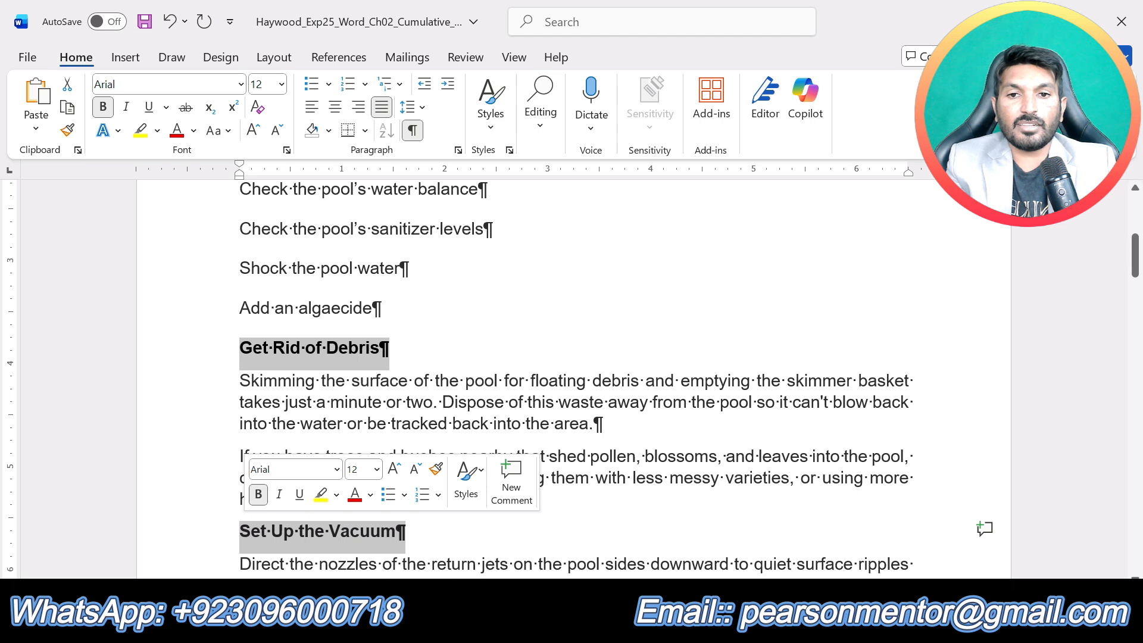
pyautogui.scroll(-6, 572, 382)
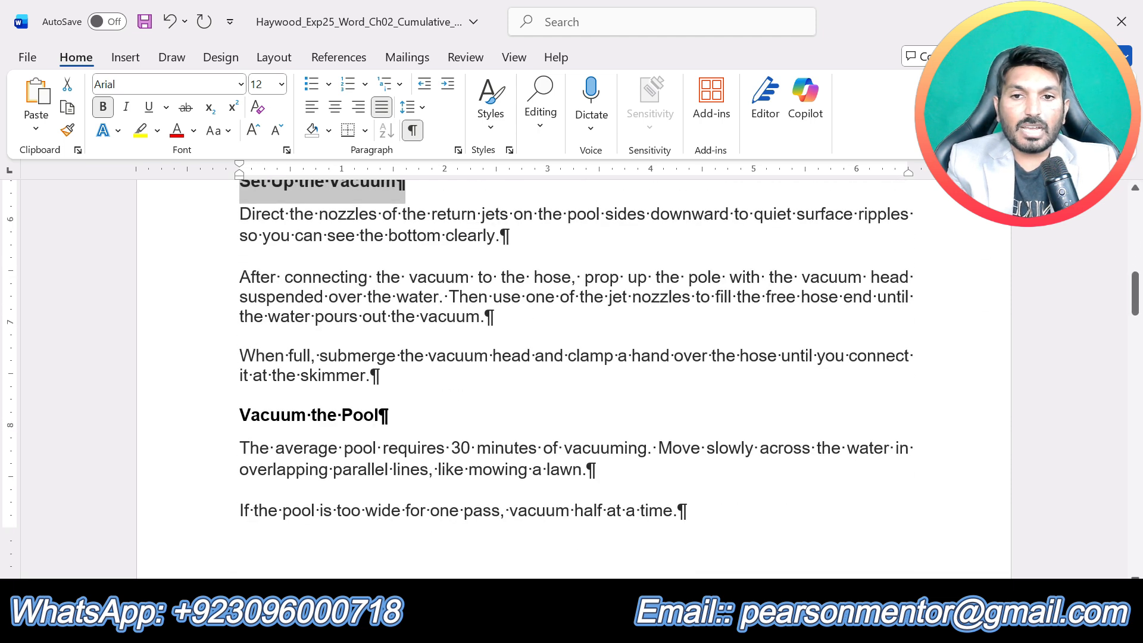
pyautogui.moveTo(395, 414); pyautogui.dragTo(238, 416)
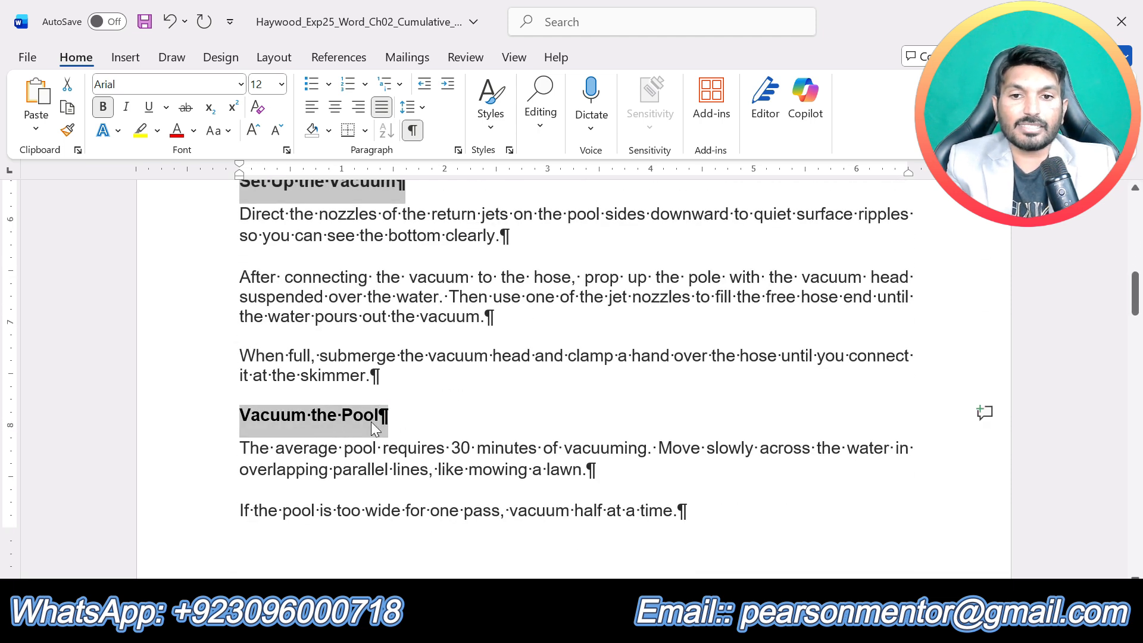
pyautogui.scroll(-9, 370, 421)
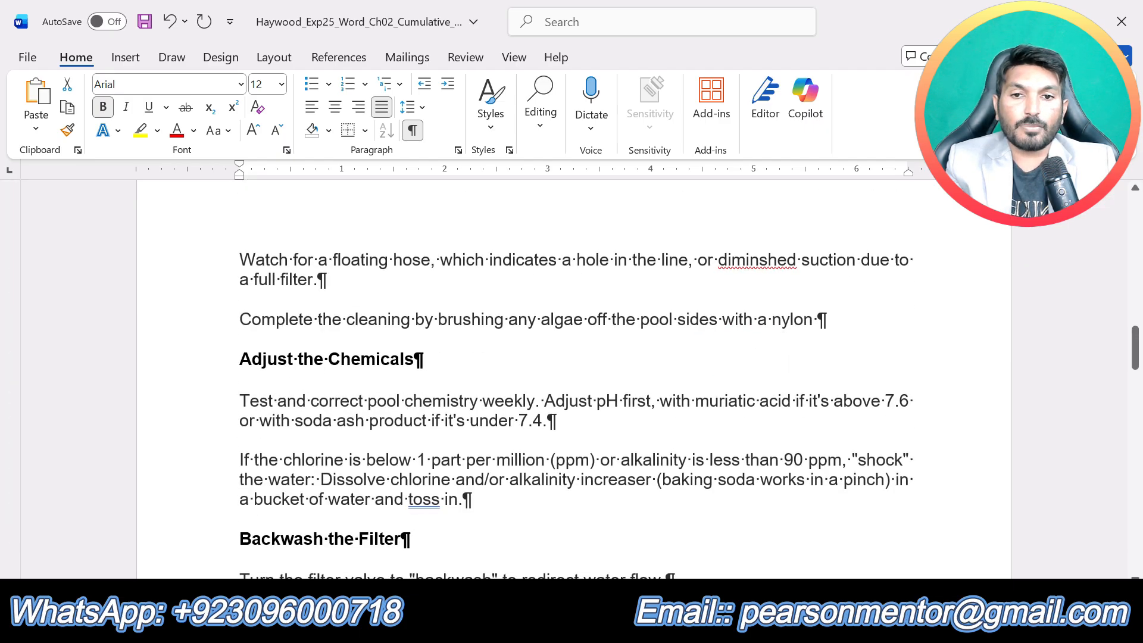
pyautogui.moveTo(423, 359); pyautogui.dragTo(239, 365)
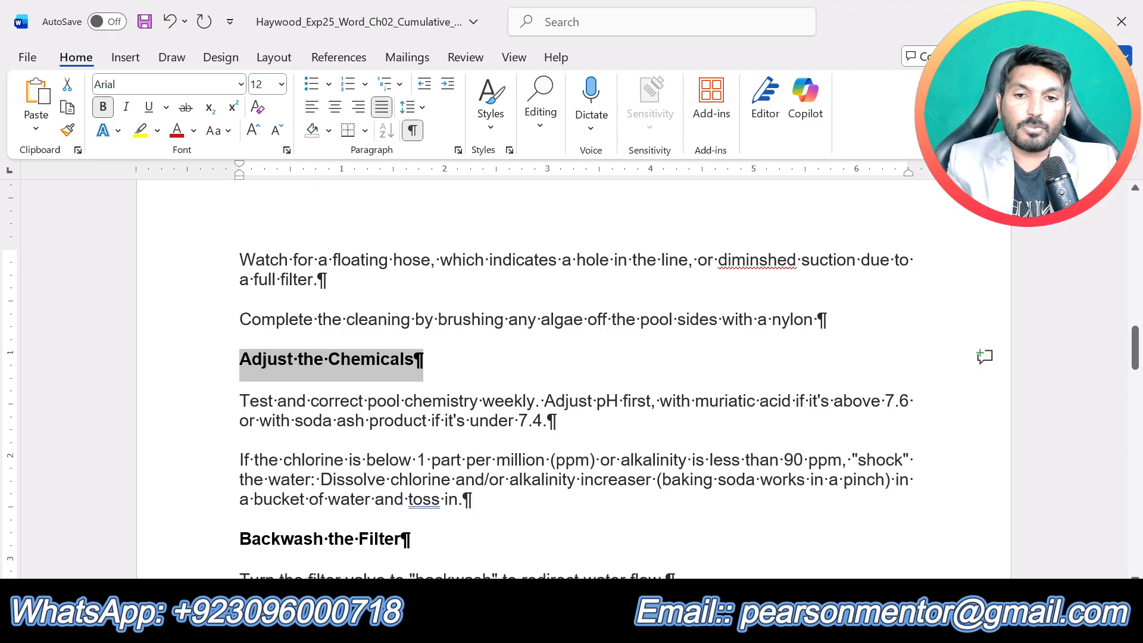
pyautogui.moveTo(417, 538); pyautogui.dragTo(240, 541)
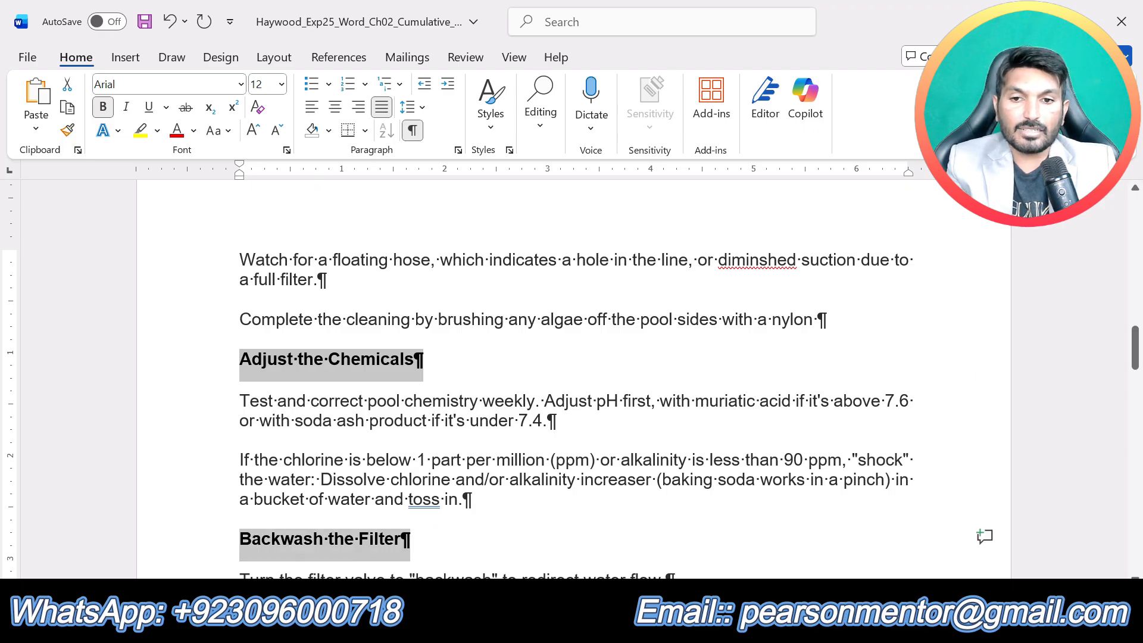
pyautogui.scroll(-3, 250, 538)
pyautogui.scroll(-3, 576, 379)
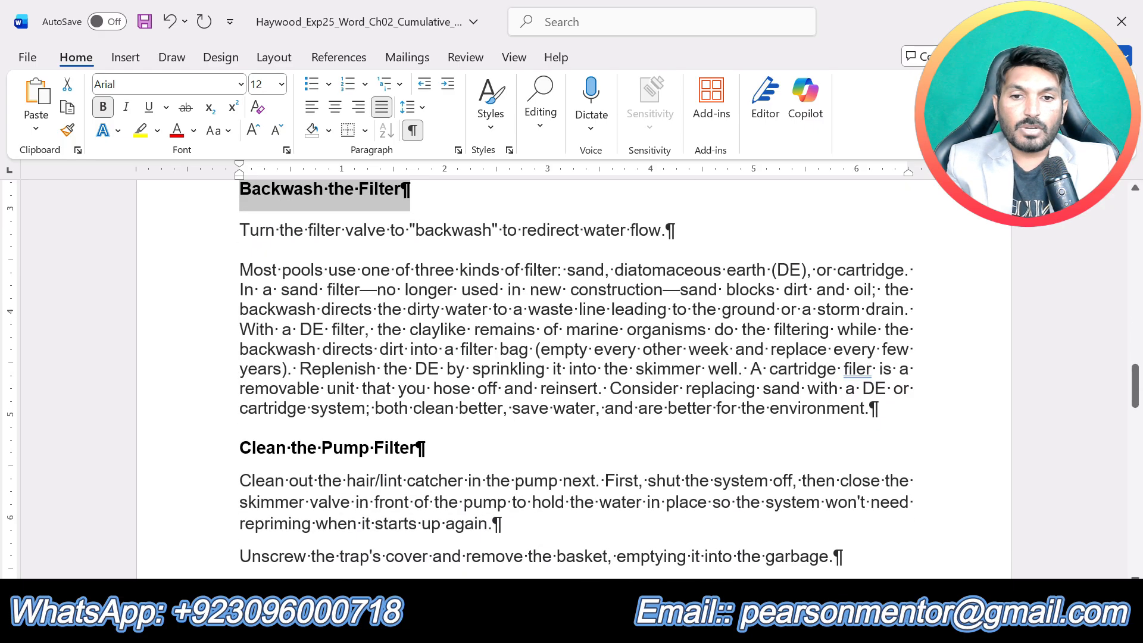
pyautogui.moveTo(432, 448); pyautogui.dragTo(239, 450)
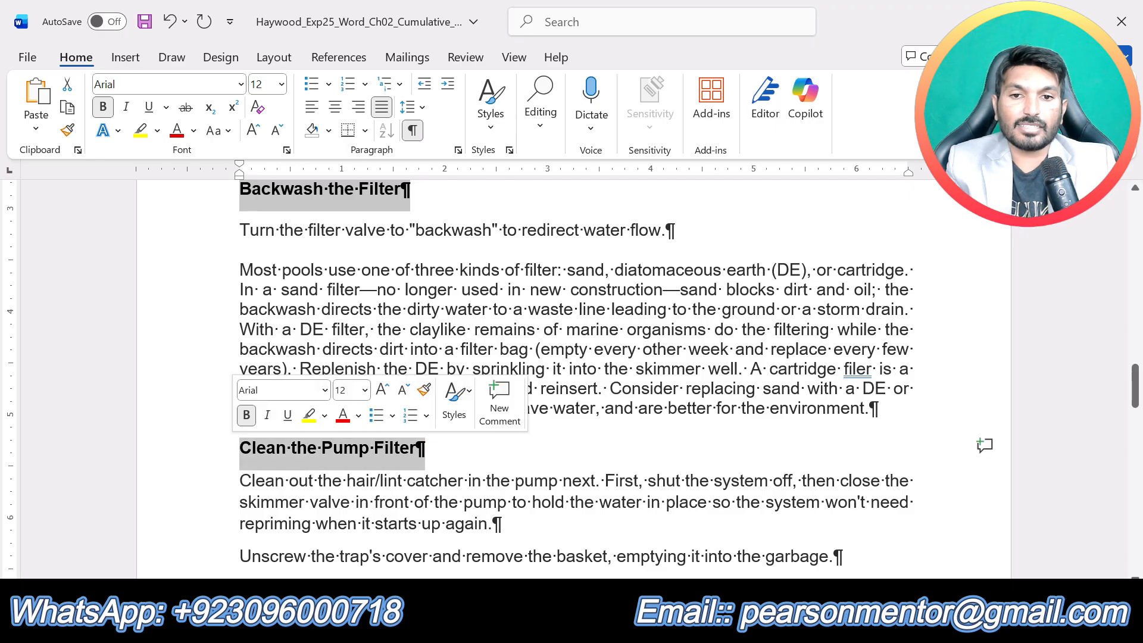
pyautogui.scroll(-2, 240, 449)
pyautogui.scroll(-3, 576, 379)
pyautogui.moveTo(475, 289); pyautogui.dragTo(239, 289)
pyautogui.scroll(-6, 572, 378)
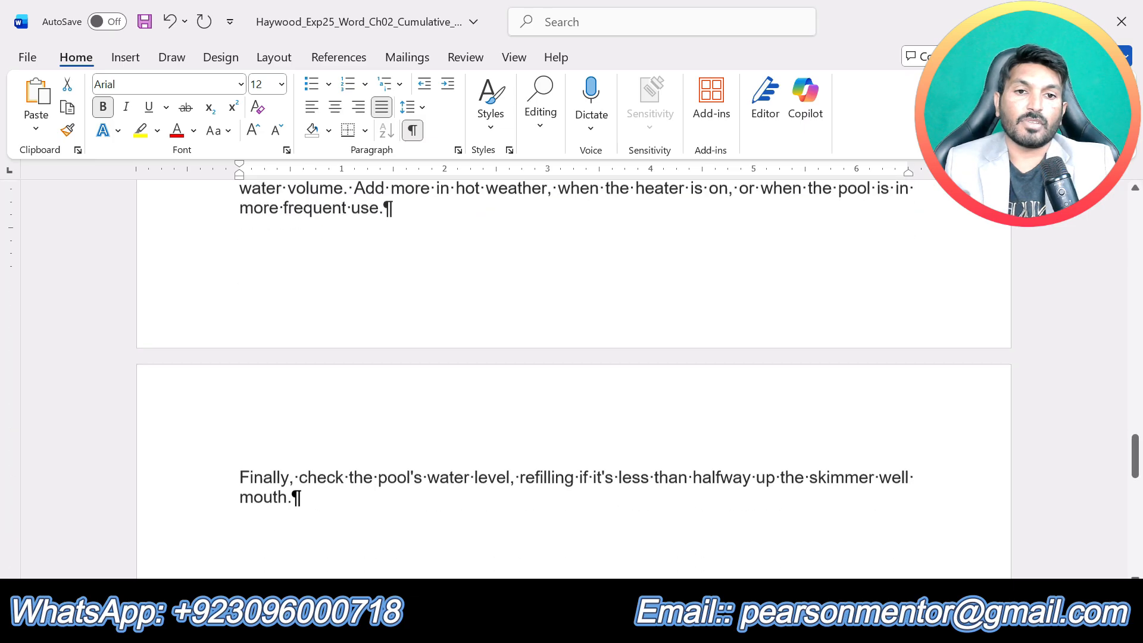
pyautogui.scroll(1, 572, 379)
pyautogui.scroll(20, 571, 379)
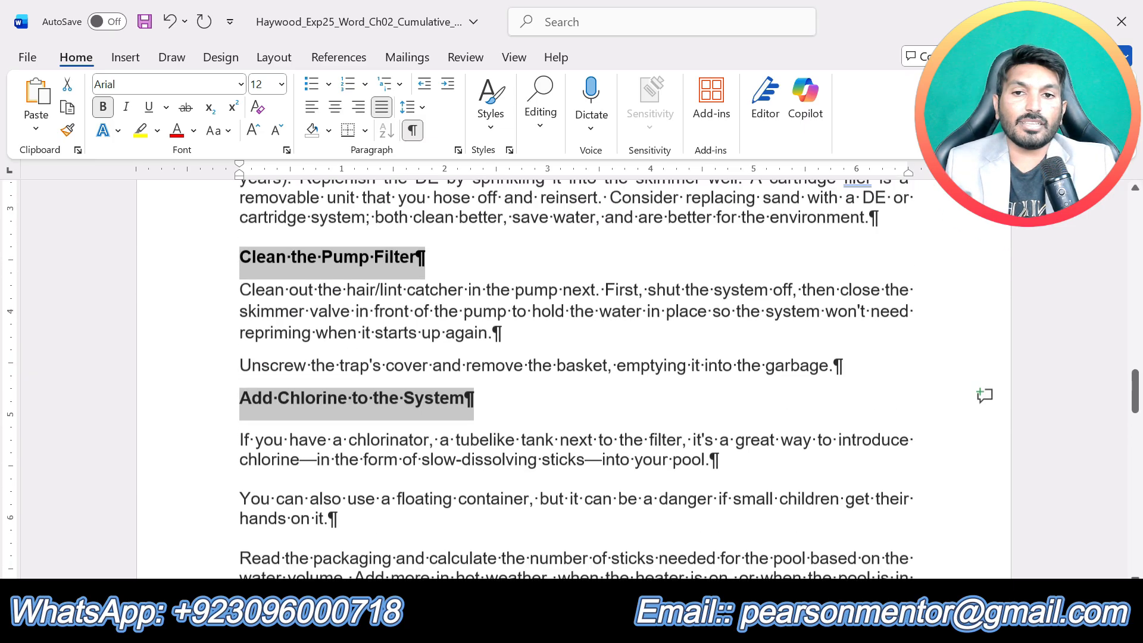
pyautogui.scroll(20, 572, 379)
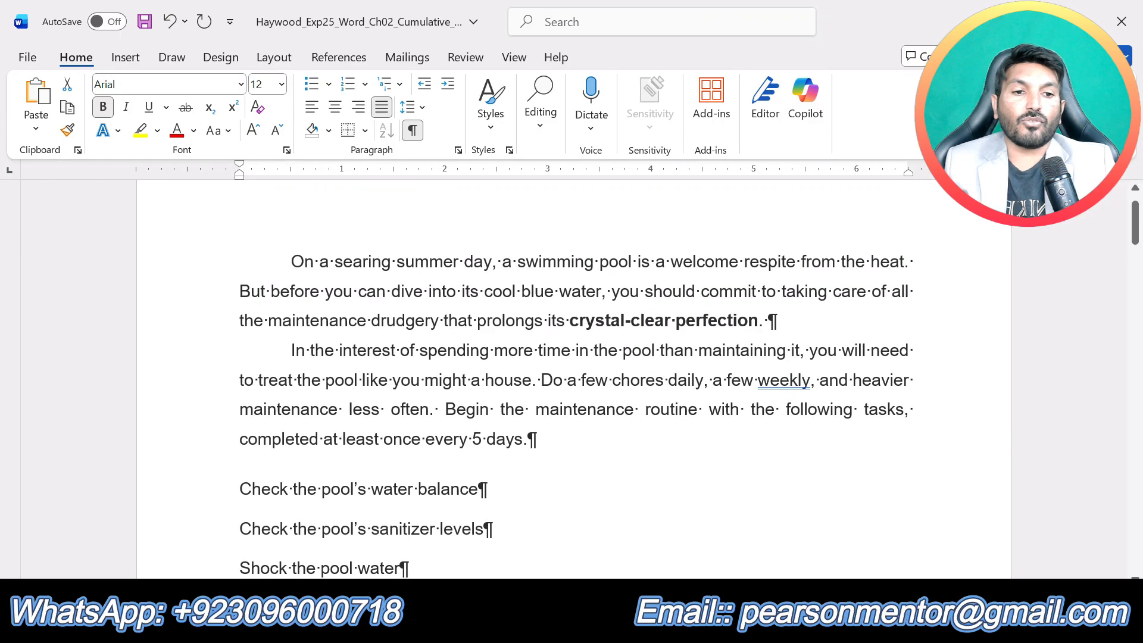
pyautogui.scroll(-8, 611, 450)
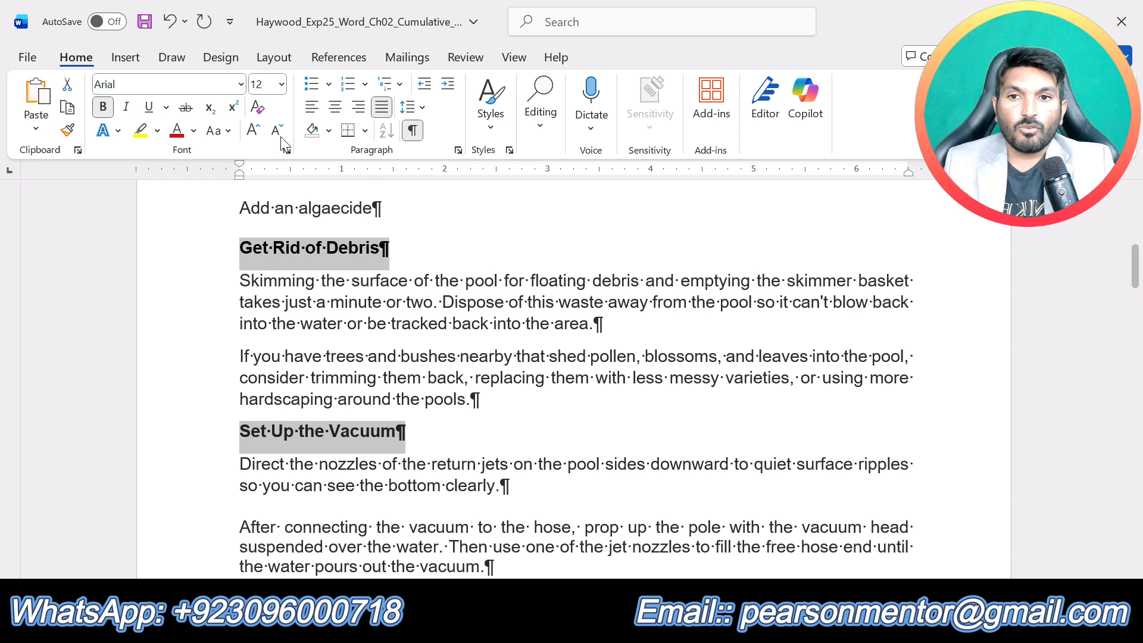
pyautogui.click(283, 85)
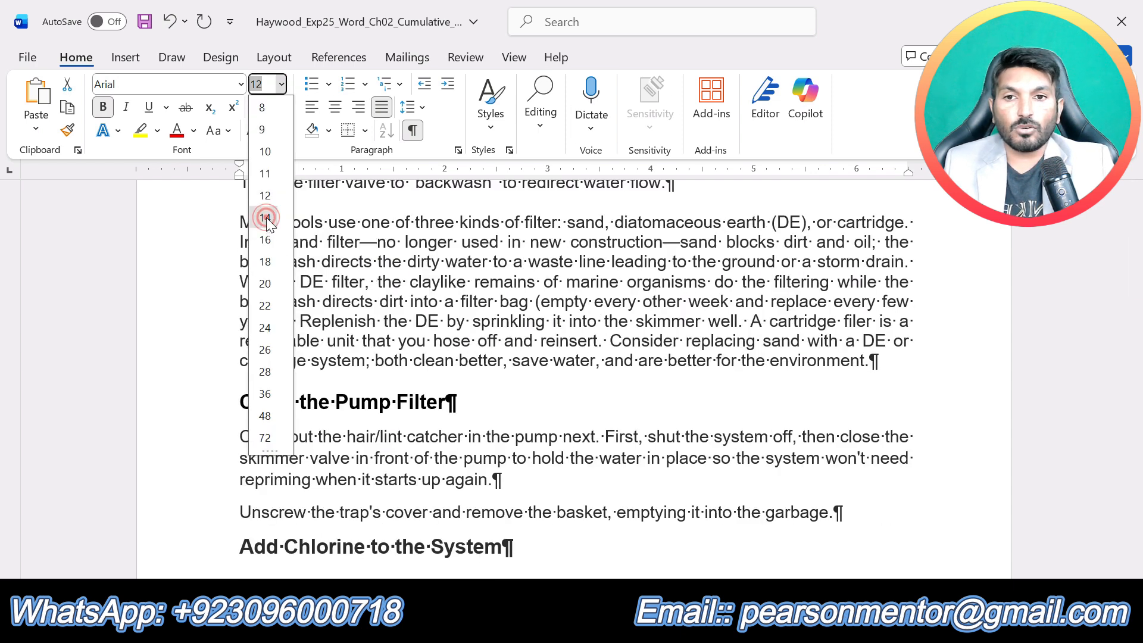
pyautogui.click(265, 217)
pyautogui.click(637, 411)
pyautogui.scroll(10, 661, 410)
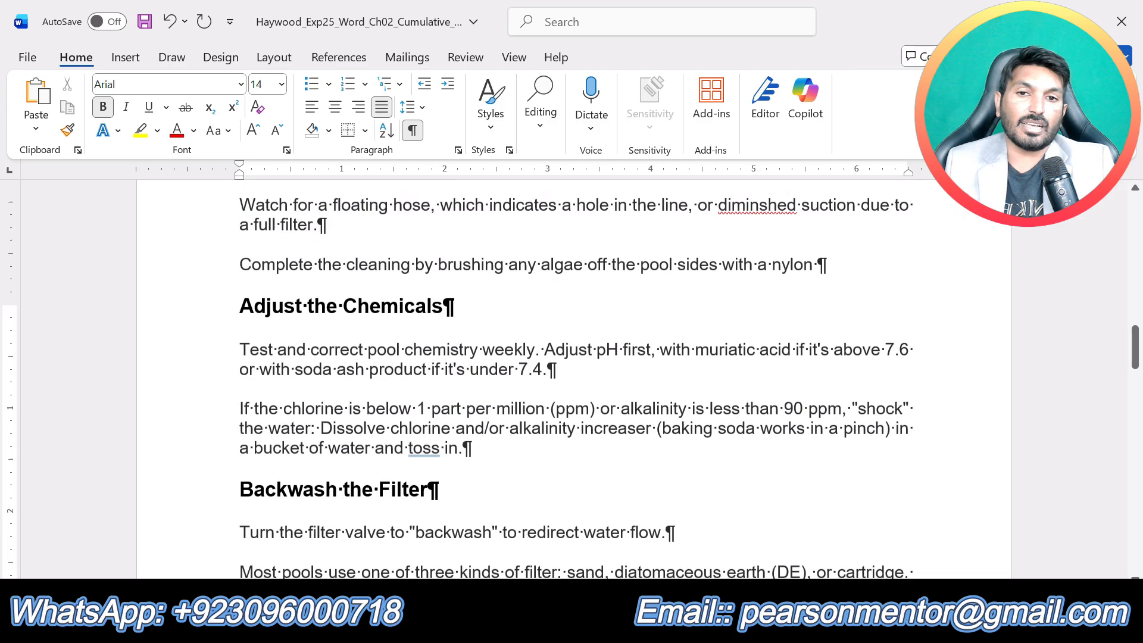
pyautogui.scroll(15, 661, 411)
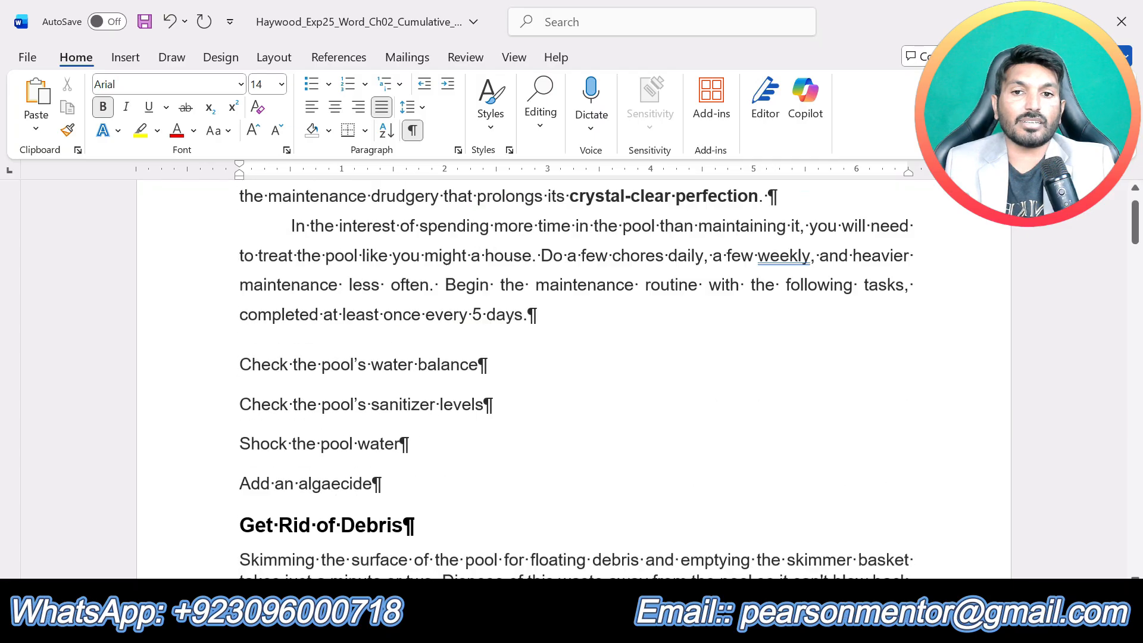
pyautogui.scroll(-8, 655, 464)
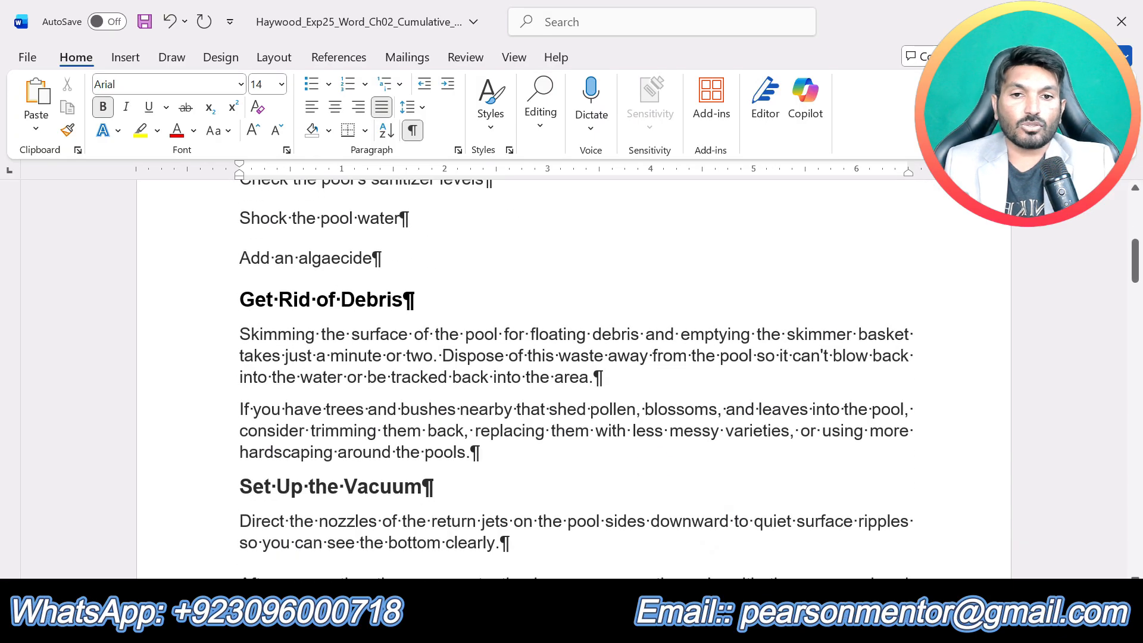
pyautogui.click(655, 464)
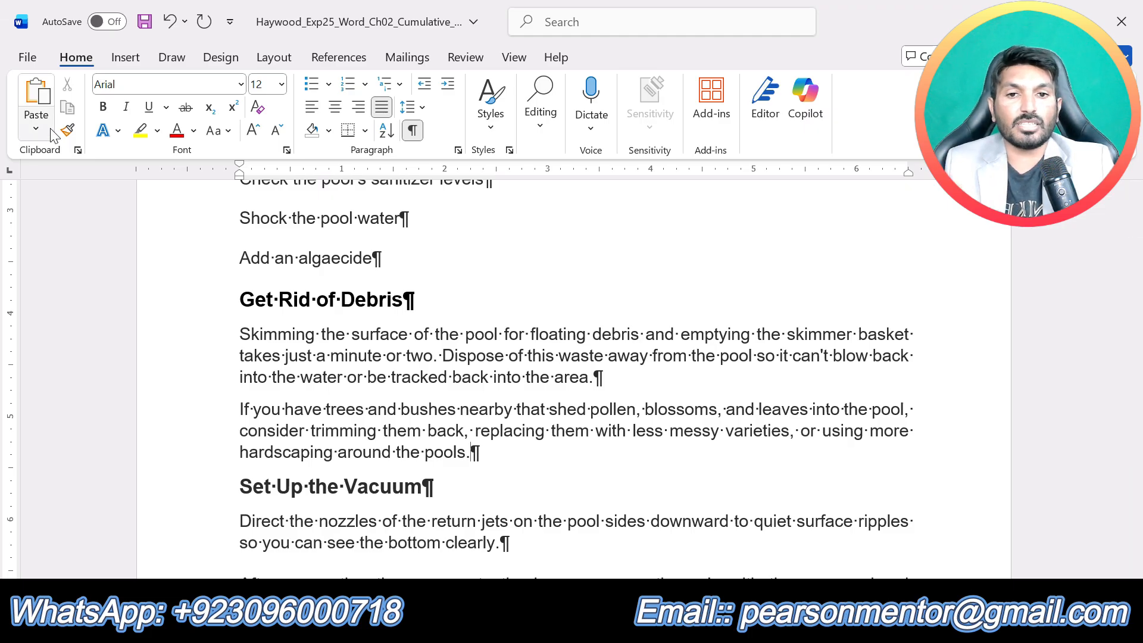
# - Return to the instructions document, undo the highlight on step 4 and highlight the step 5 text in yellow
pyautogui.click(636, 629)
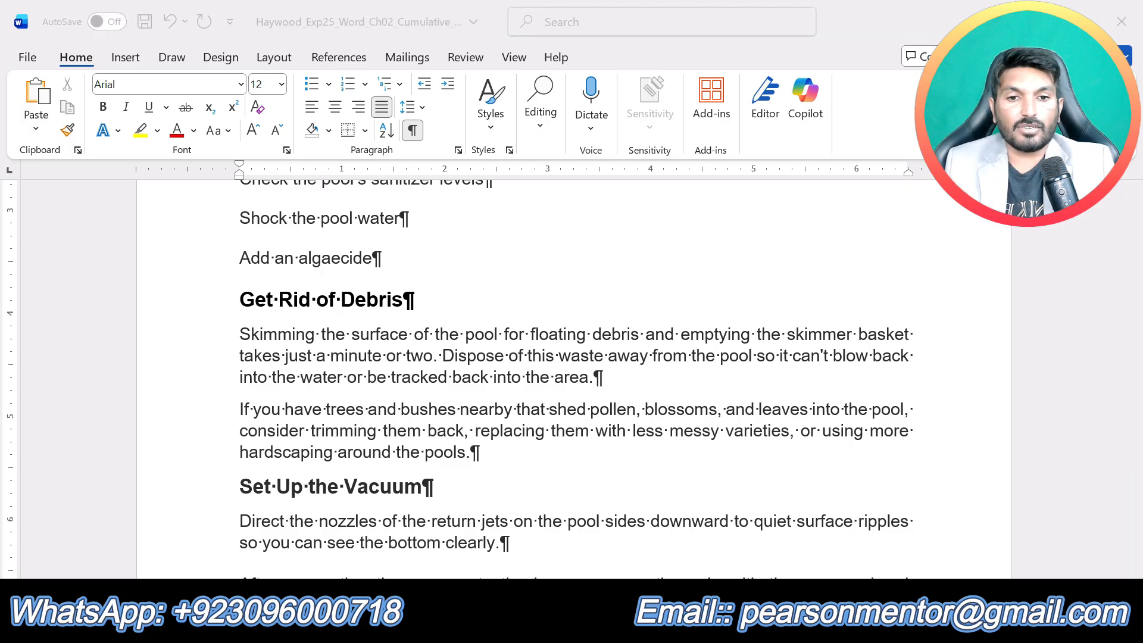
pyautogui.click(559, 565)
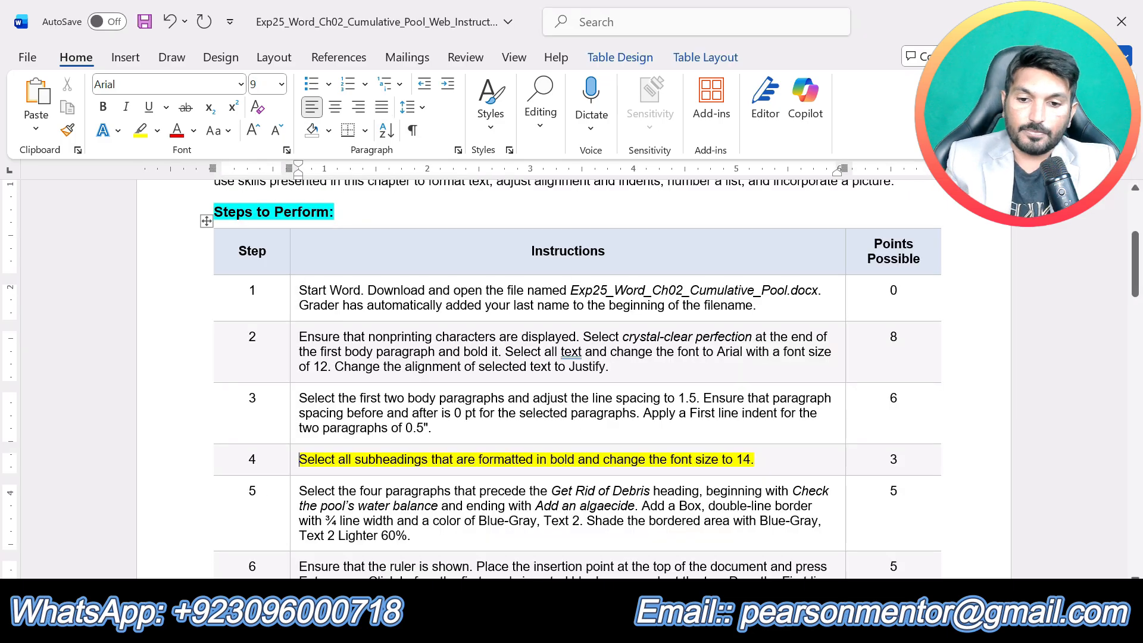
pyautogui.scroll(1, 574, 381)
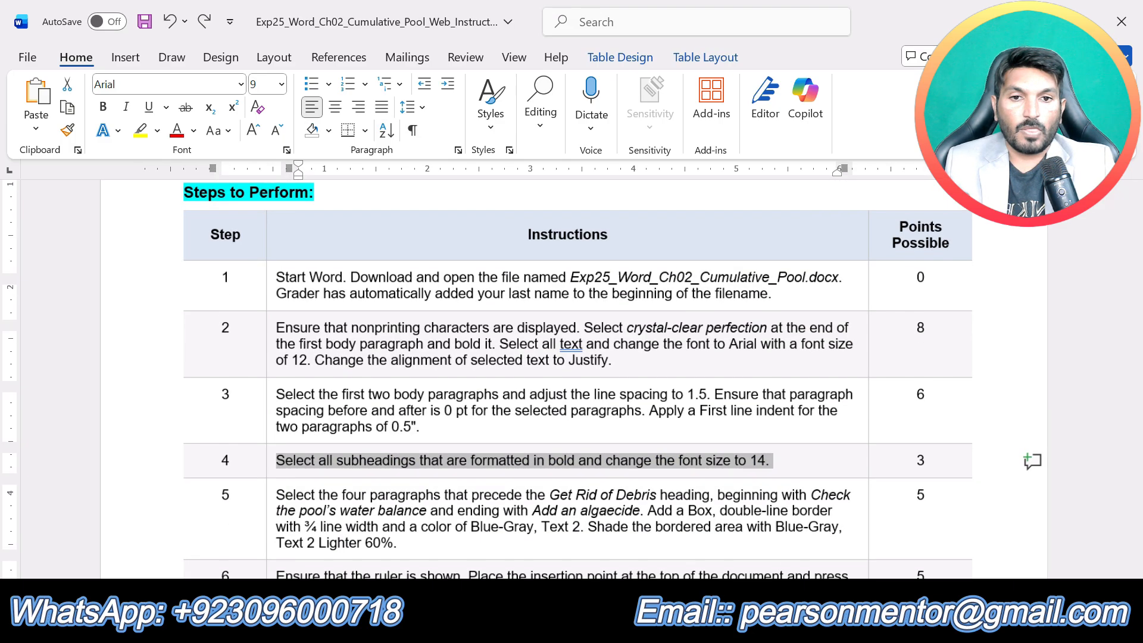
pyautogui.scroll(-2, 574, 381)
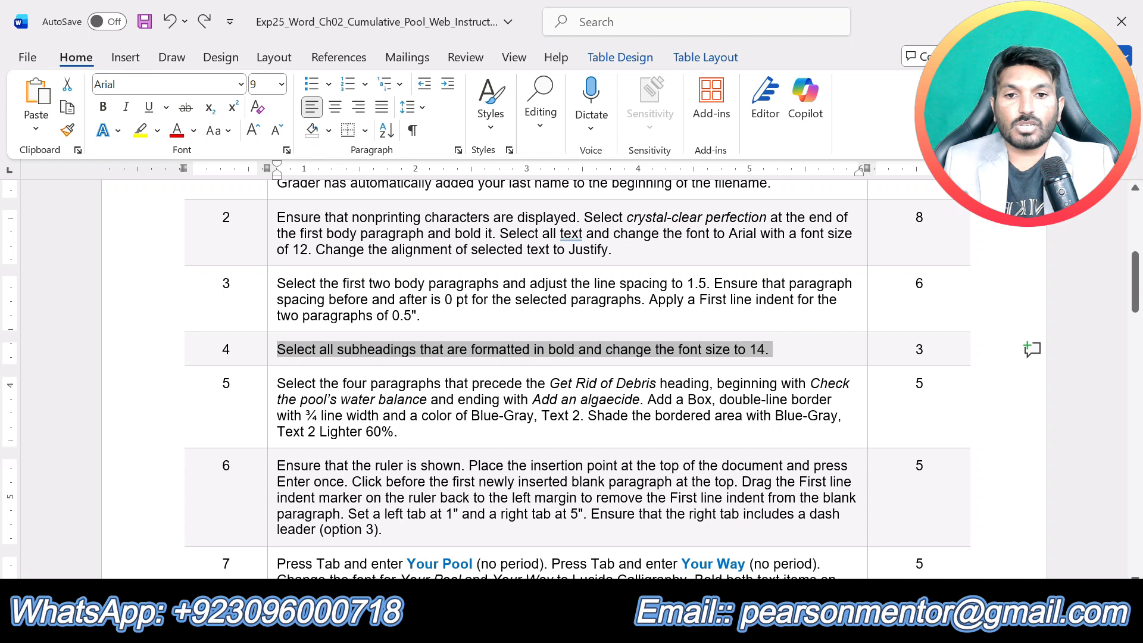
pyautogui.tripleClick(409, 426)
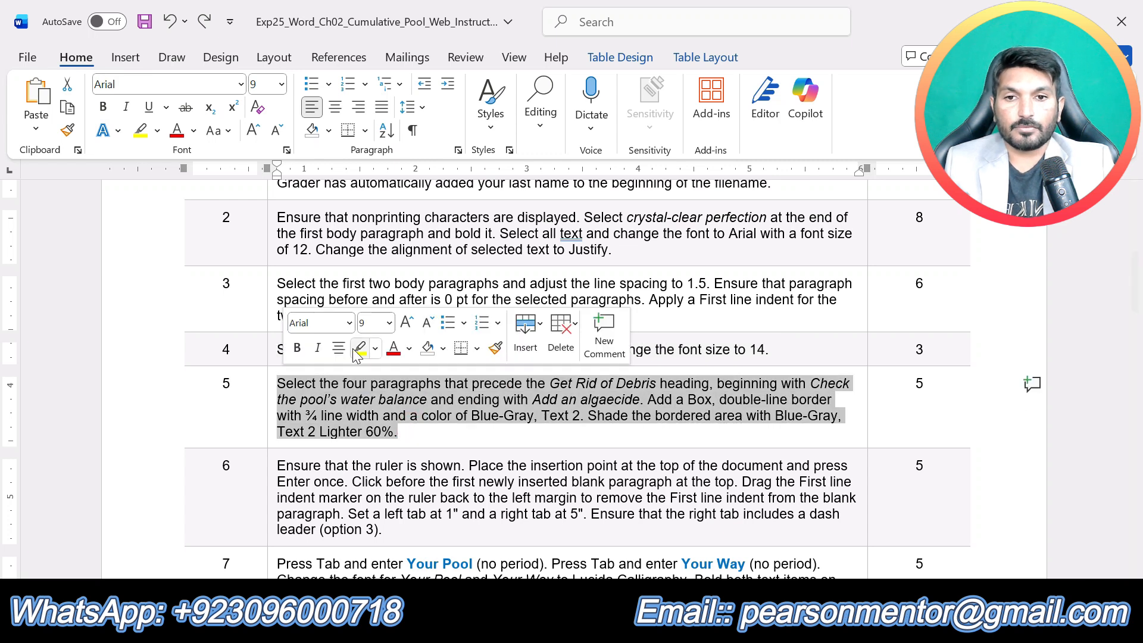
pyautogui.click(357, 351)
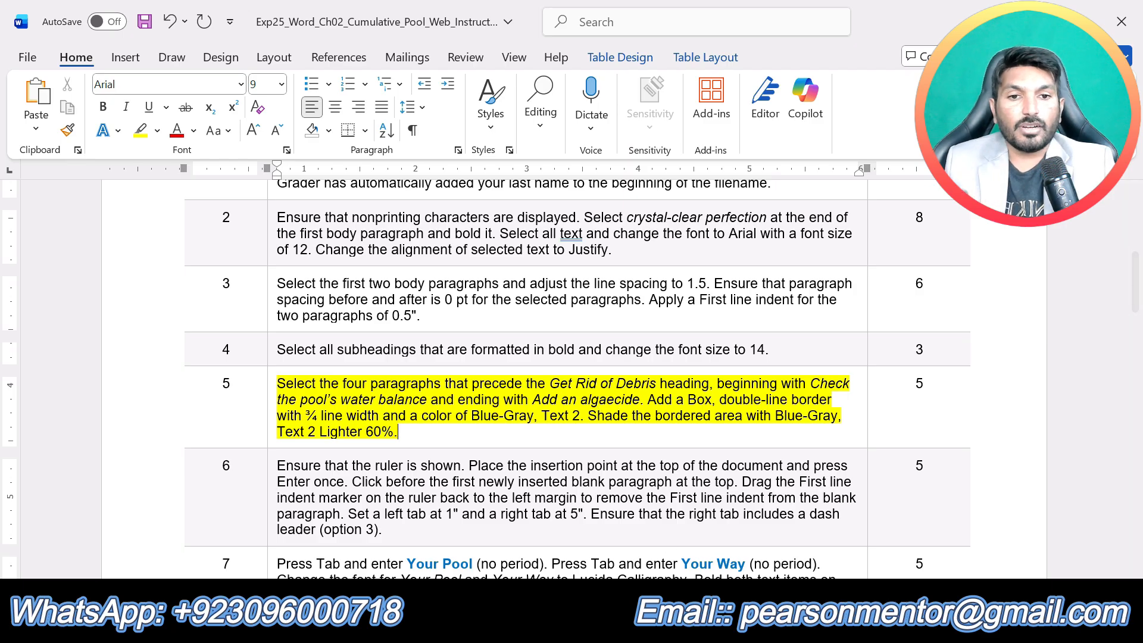
# - Switch to the Cumulative_Pool document and select the four paragraphs from "Check the pool's water balance" through "Add an algaecide"
pyautogui.click(636, 624)
pyautogui.click(695, 551)
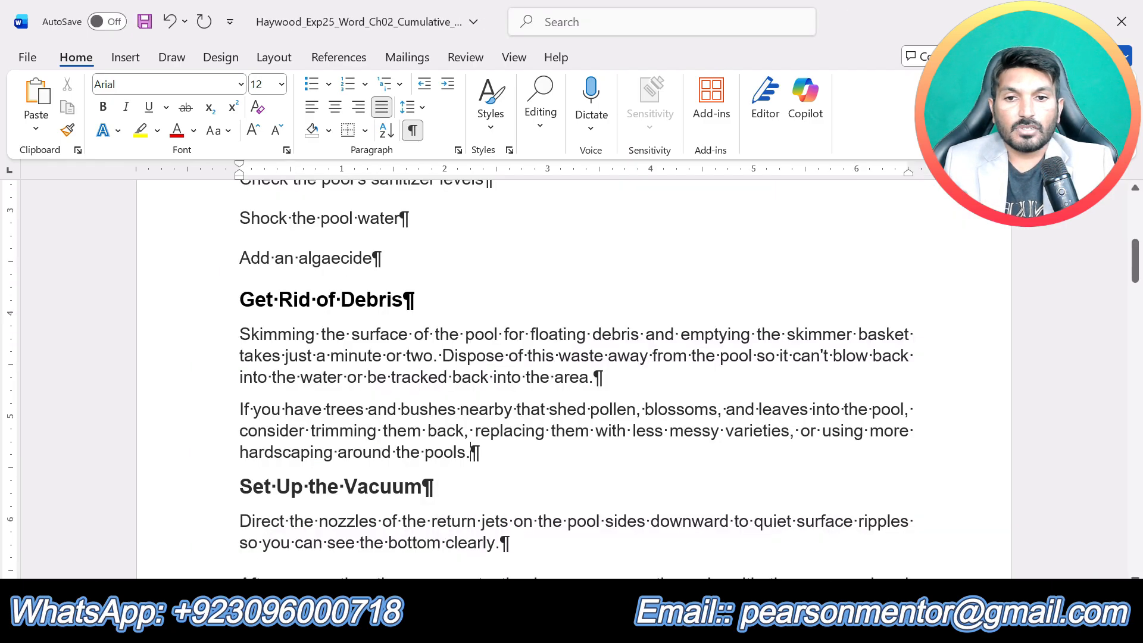
pyautogui.scroll(3, 471, 452)
pyautogui.moveTo(306, 368); pyautogui.dragTo(239, 285)
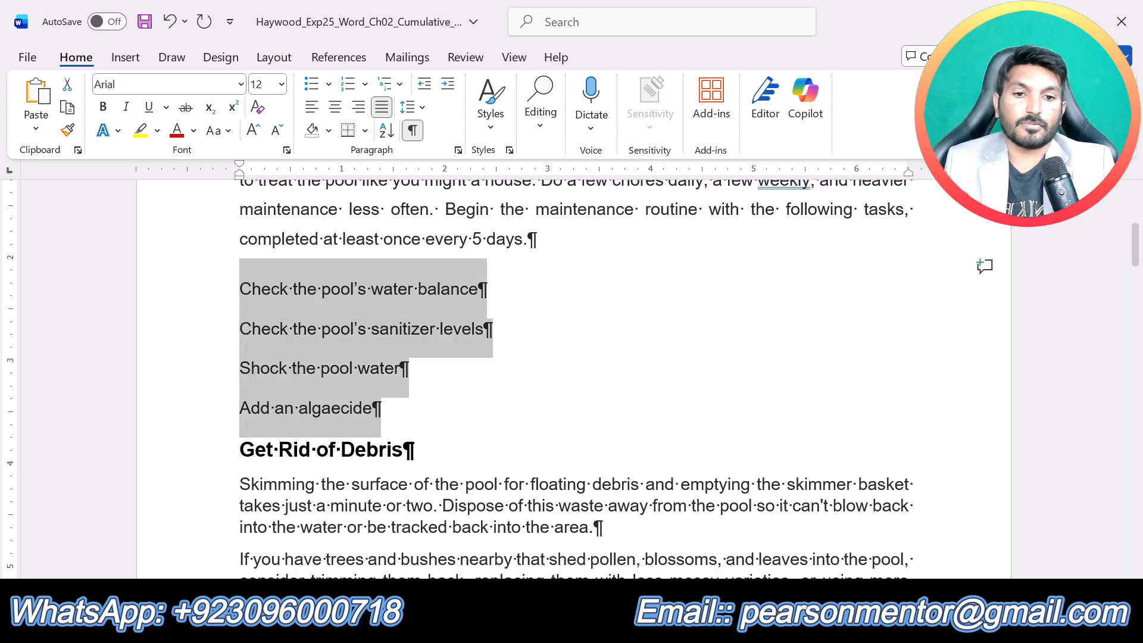
# - Review the paragraph range, border and shading requirements of step 5 in the instructions, then return to the Cumulative_Pool document
pyautogui.click(636, 624)
pyautogui.click(503, 530)
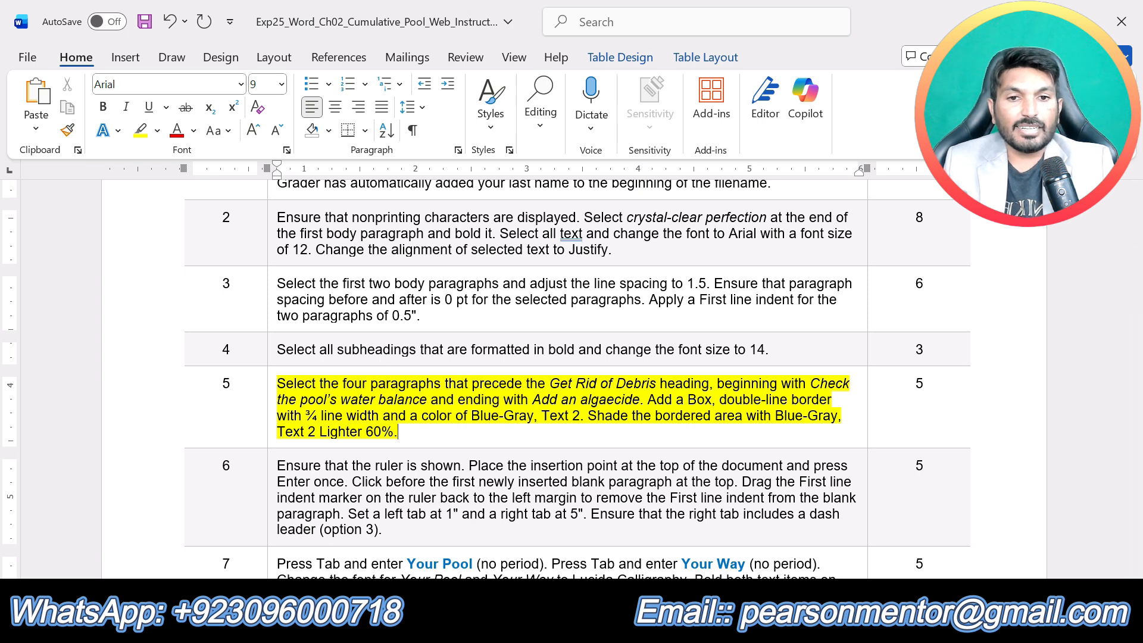
pyautogui.click(636, 624)
pyautogui.click(695, 564)
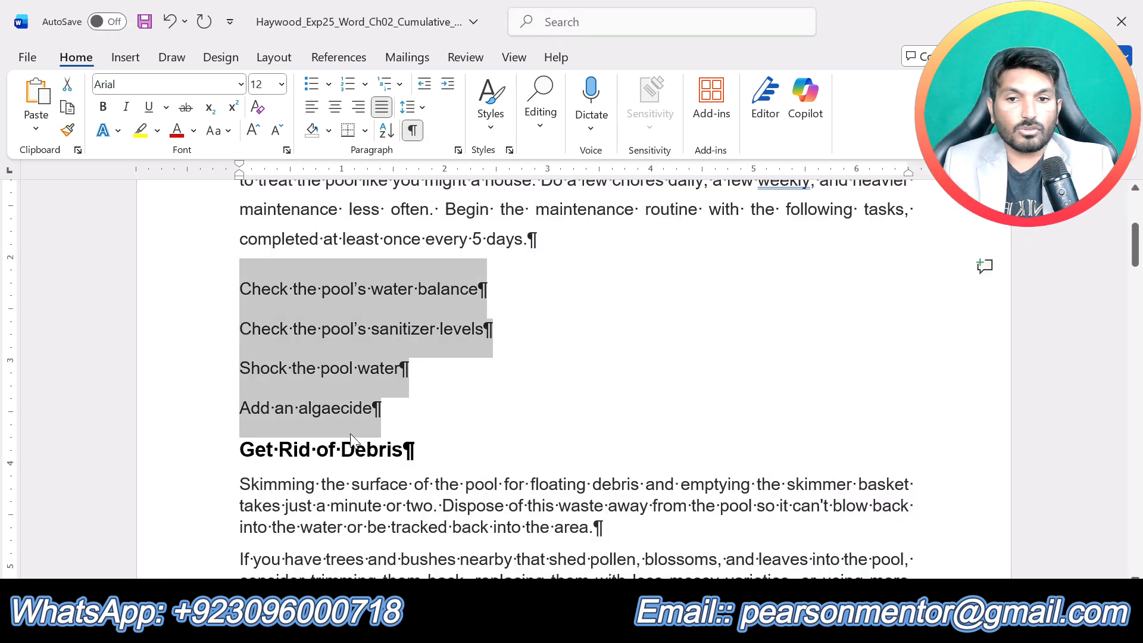
pyautogui.click(636, 624)
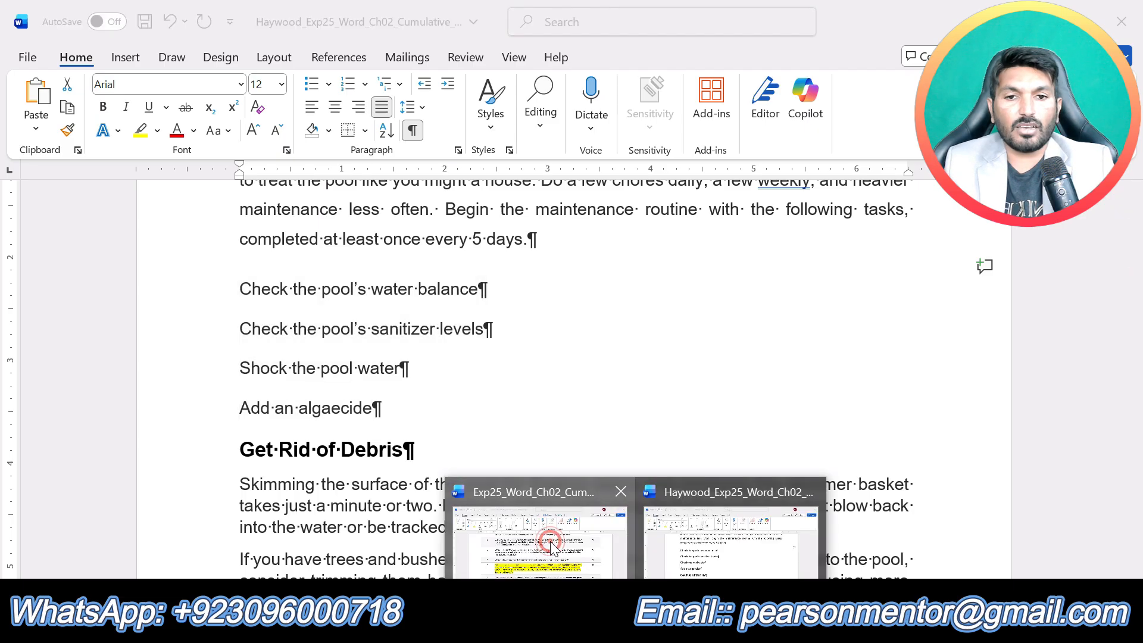
pyautogui.click(545, 539)
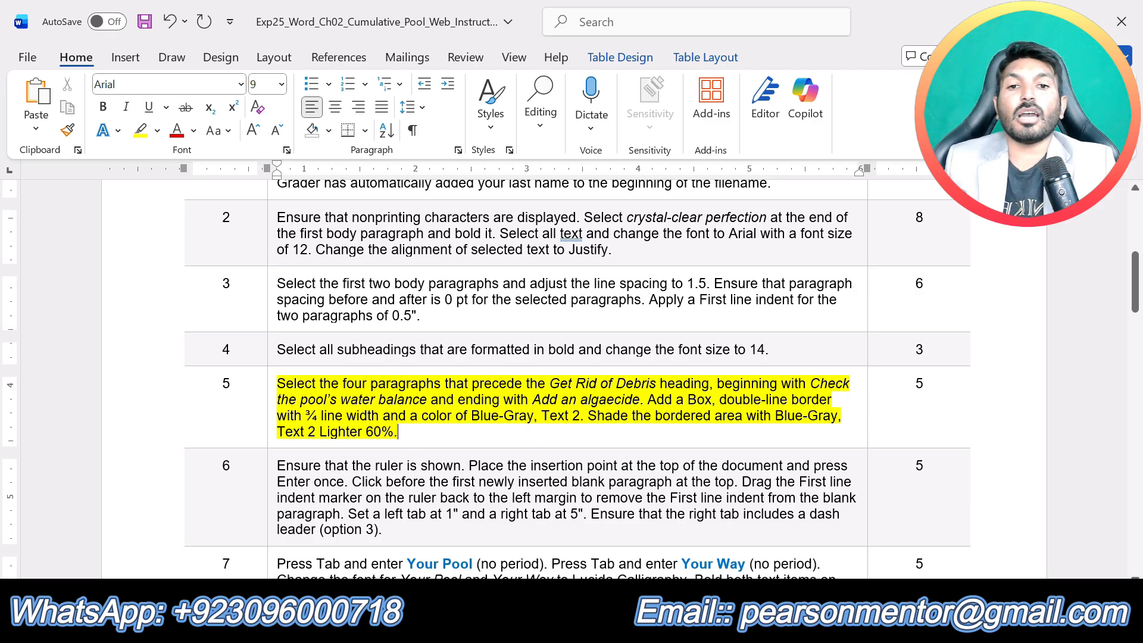
pyautogui.scroll(-3, 398, 431)
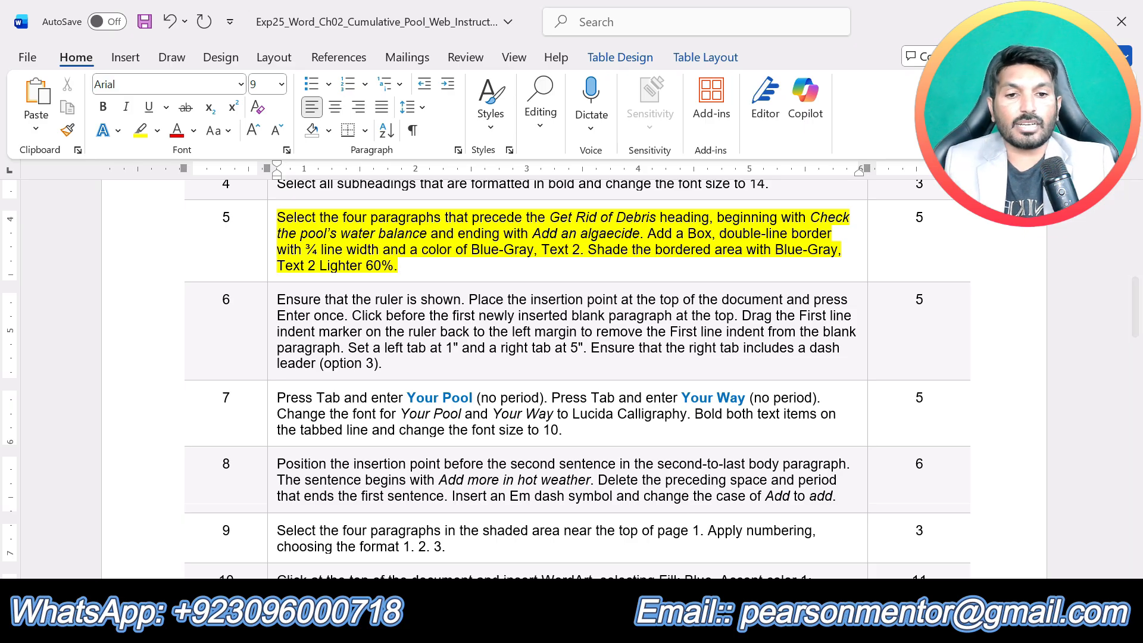
pyautogui.click(635, 625)
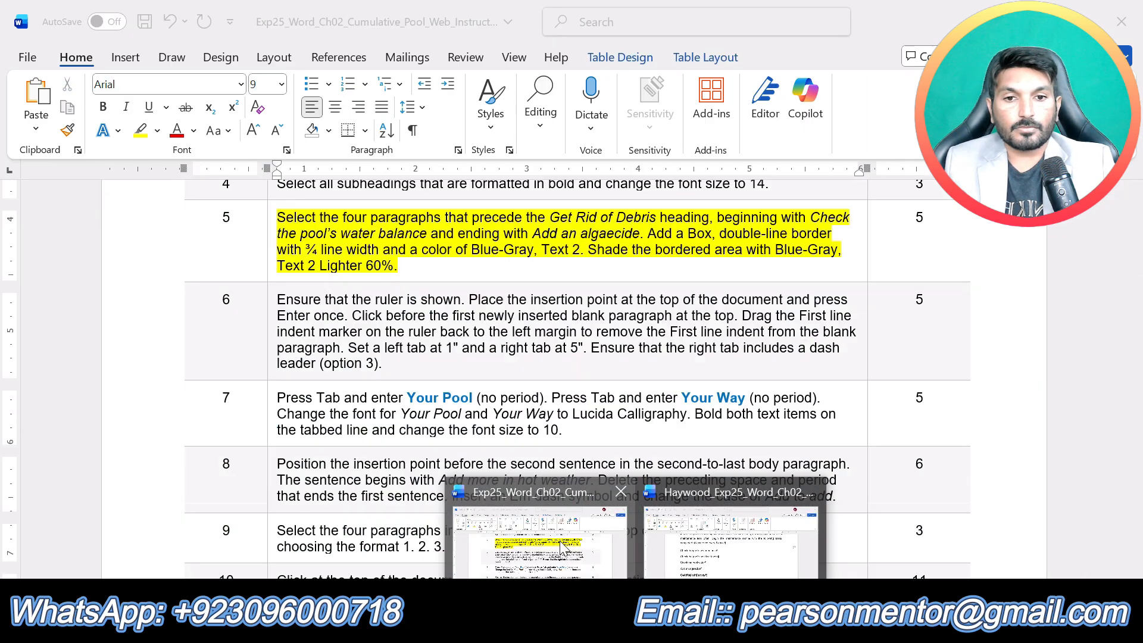
pyautogui.click(783, 550)
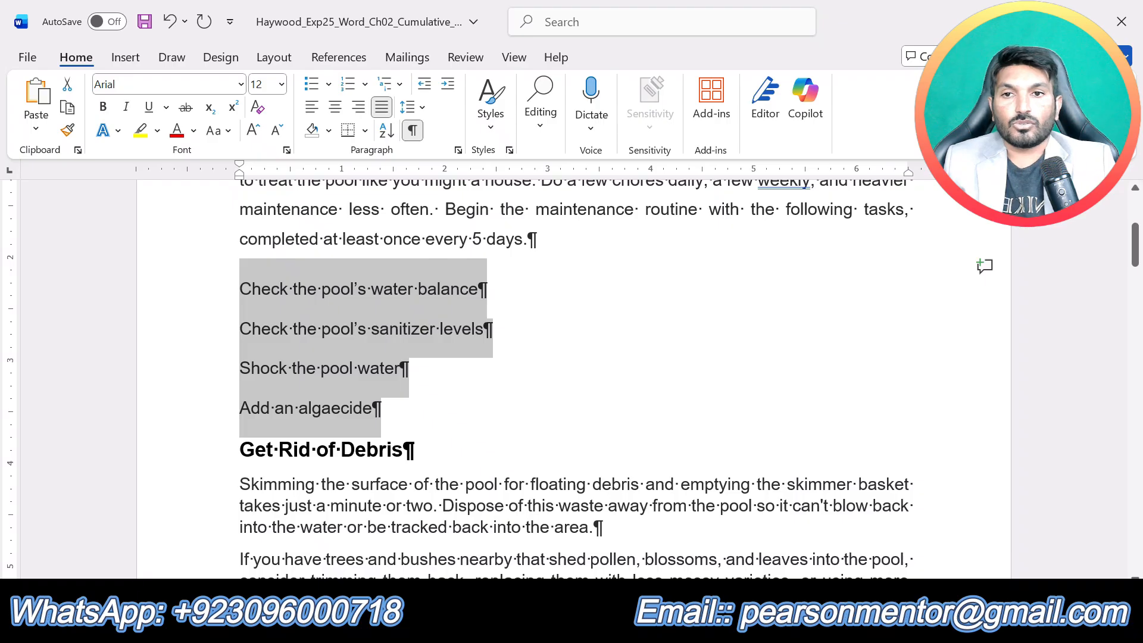
# - Start a Box border with the double-line style for the four selected task paragraphs in Borders and Shading
pyautogui.click(68, 66)
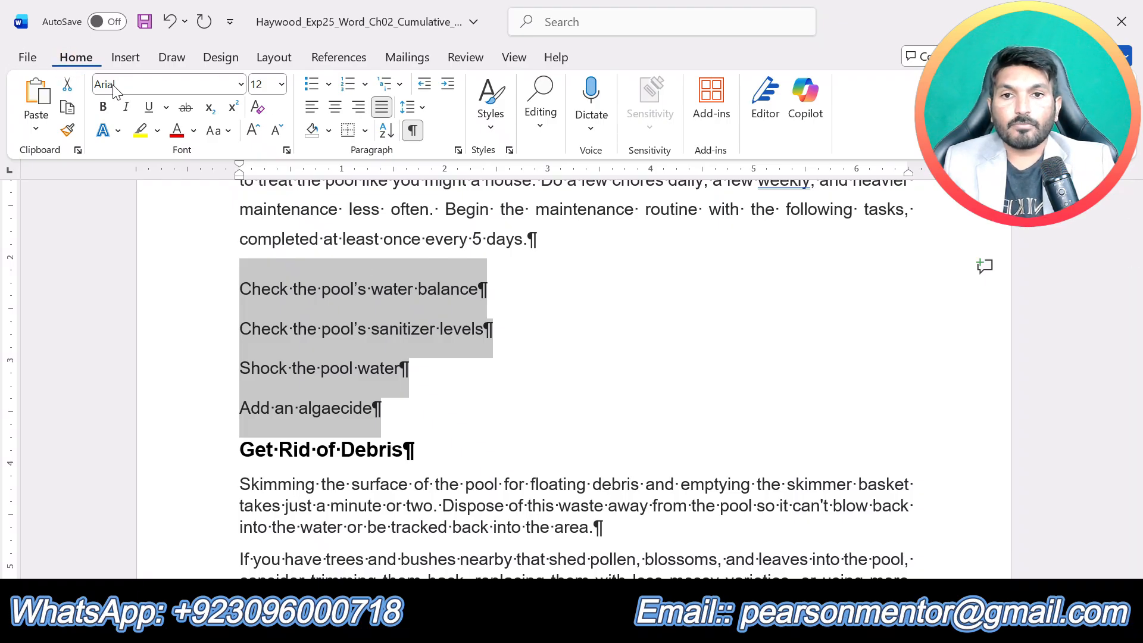
pyautogui.click(366, 131)
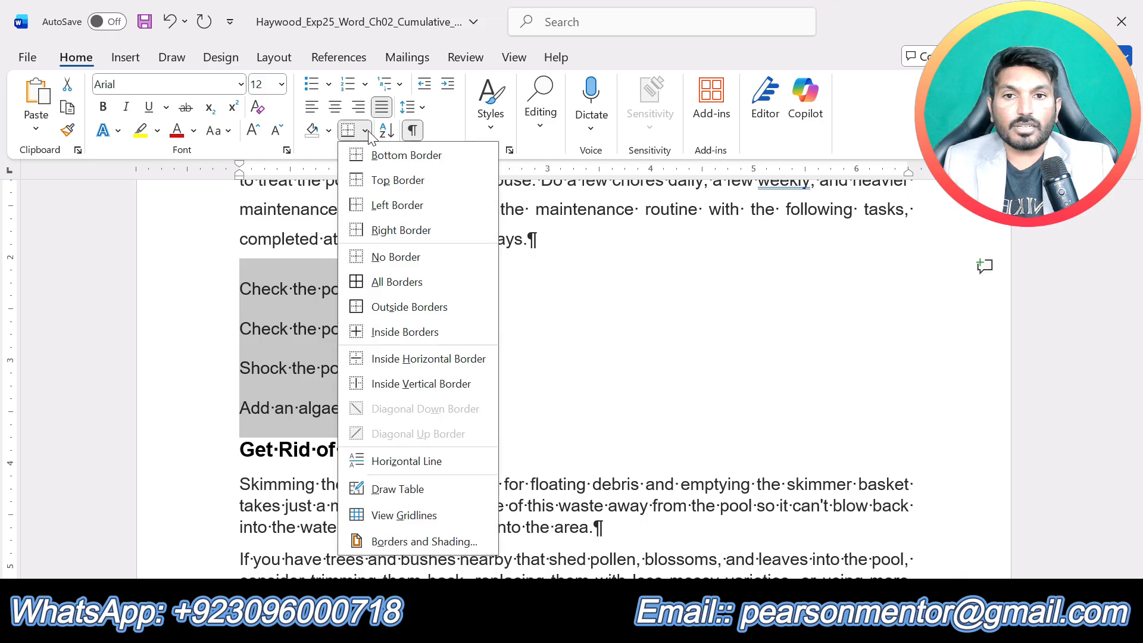
pyautogui.click(412, 543)
pyautogui.moveTo(328, 141); pyautogui.dragTo(838, 167)
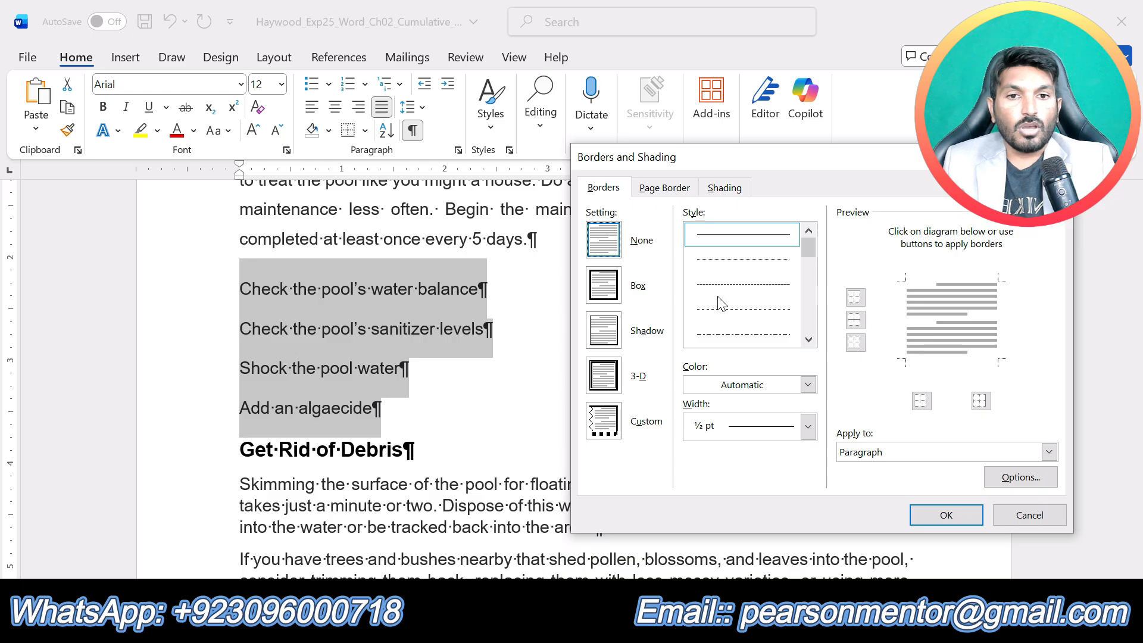
pyautogui.click(599, 292)
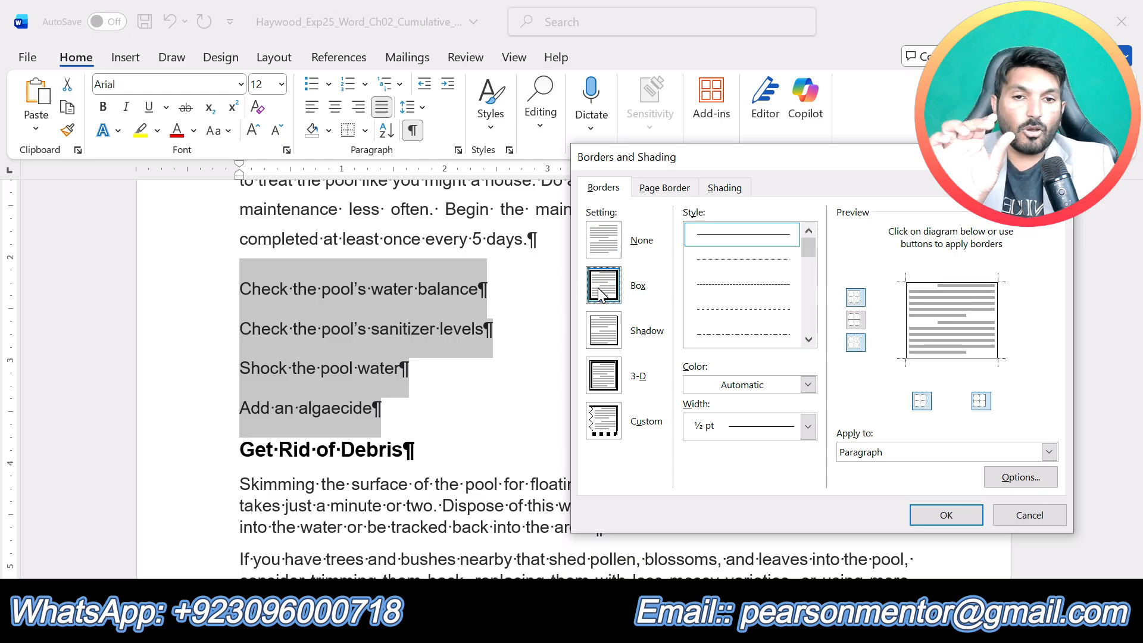
pyautogui.click(809, 340)
pyautogui.click(810, 340)
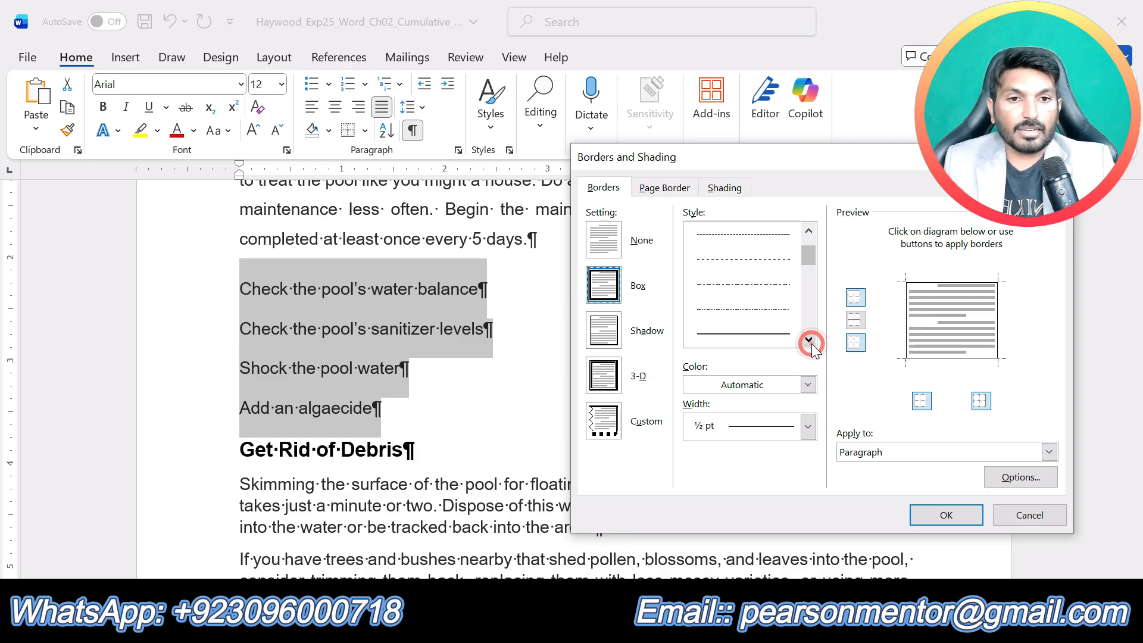
pyautogui.click(723, 333)
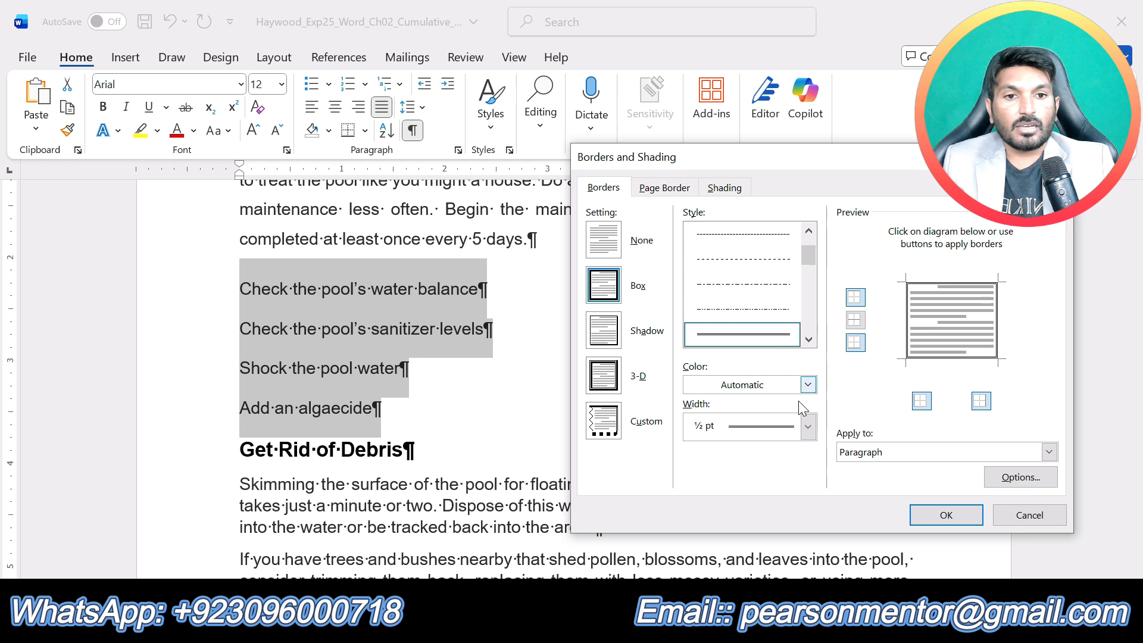
# - Set the paragraph border's color to Blue-Gray, Text 2 and its width to ¾ pt
pyautogui.click(808, 384)
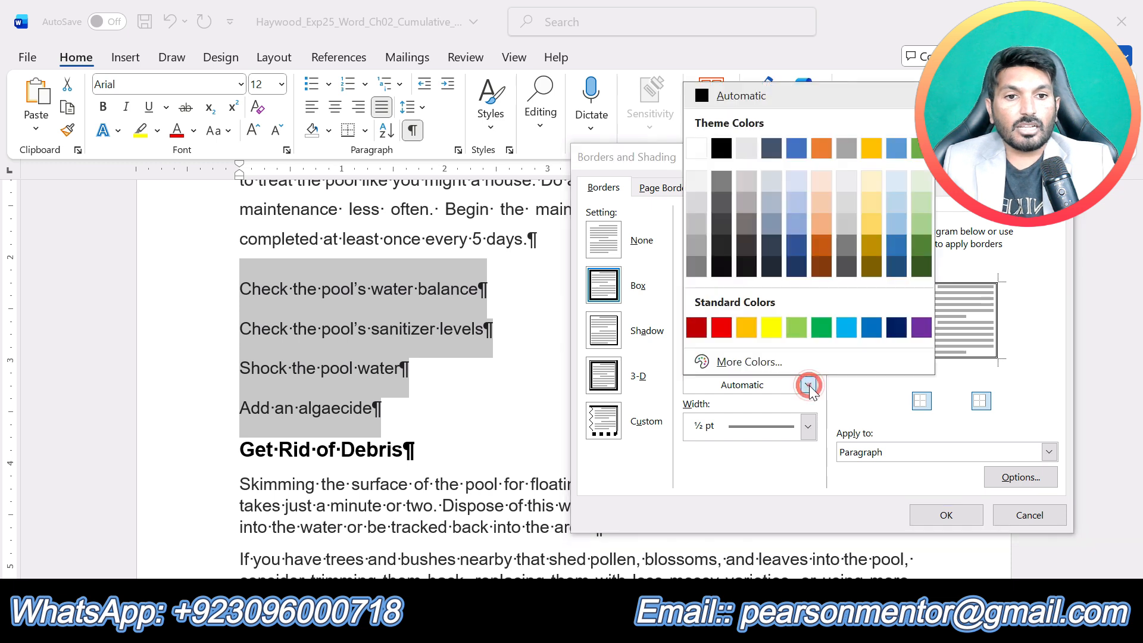
pyautogui.click(774, 152)
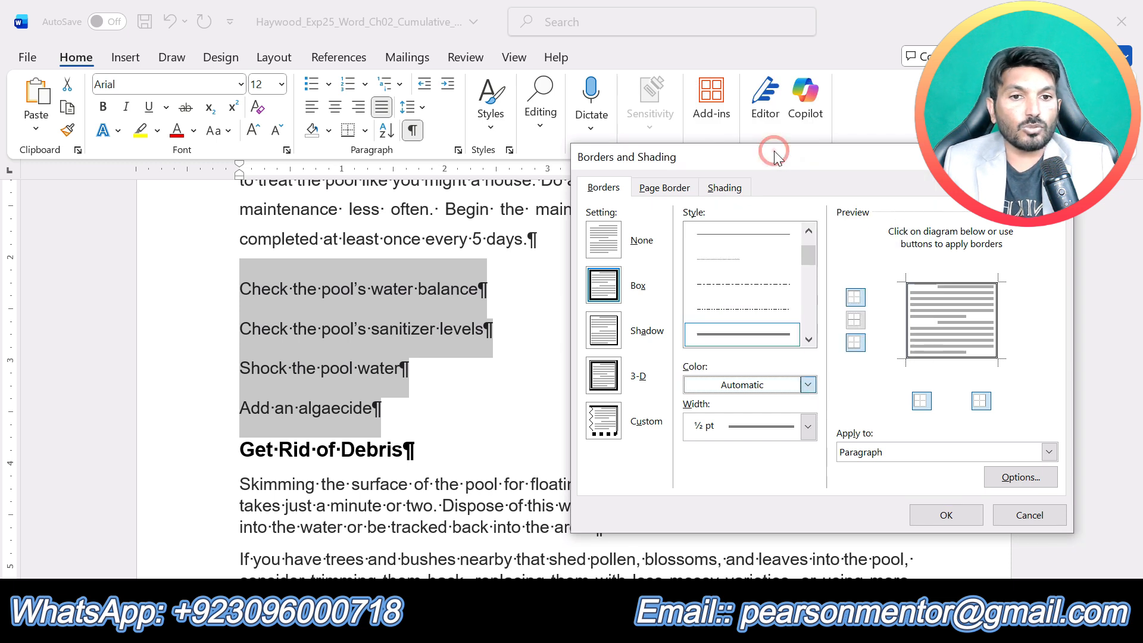
pyautogui.click(807, 427)
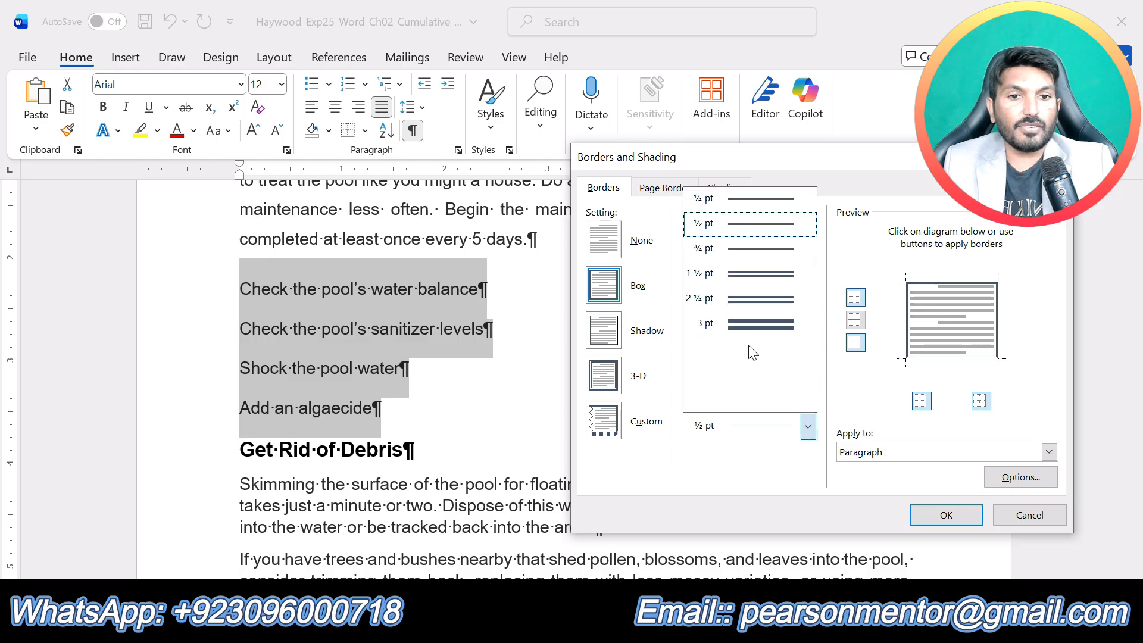
pyautogui.click(724, 251)
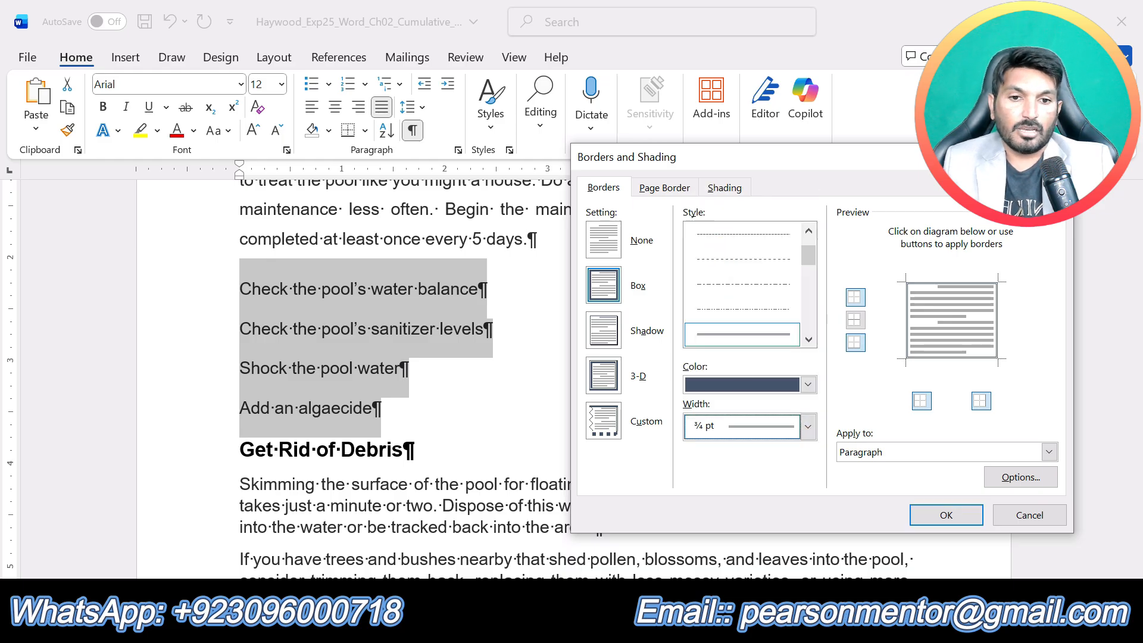
# - Check the step 5 shading requirement in the instructions, then fill the bordered paragraphs with Blue-Gray, Text 2, Lighter 60% and apply the settings
pyautogui.click(636, 624)
pyautogui.click(564, 571)
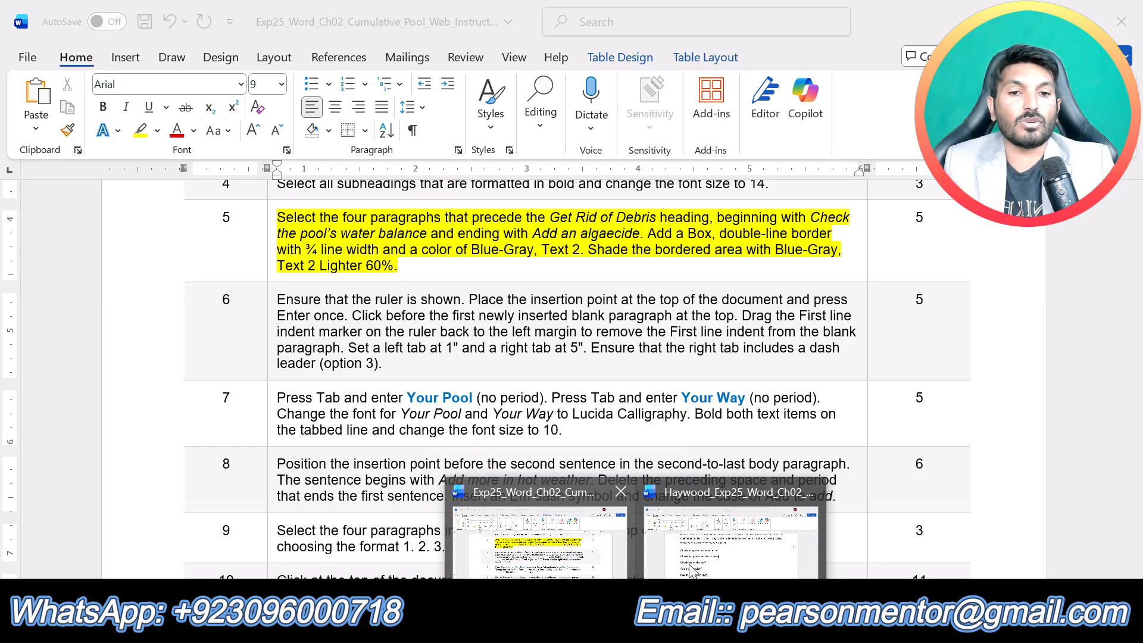
pyautogui.click(733, 554)
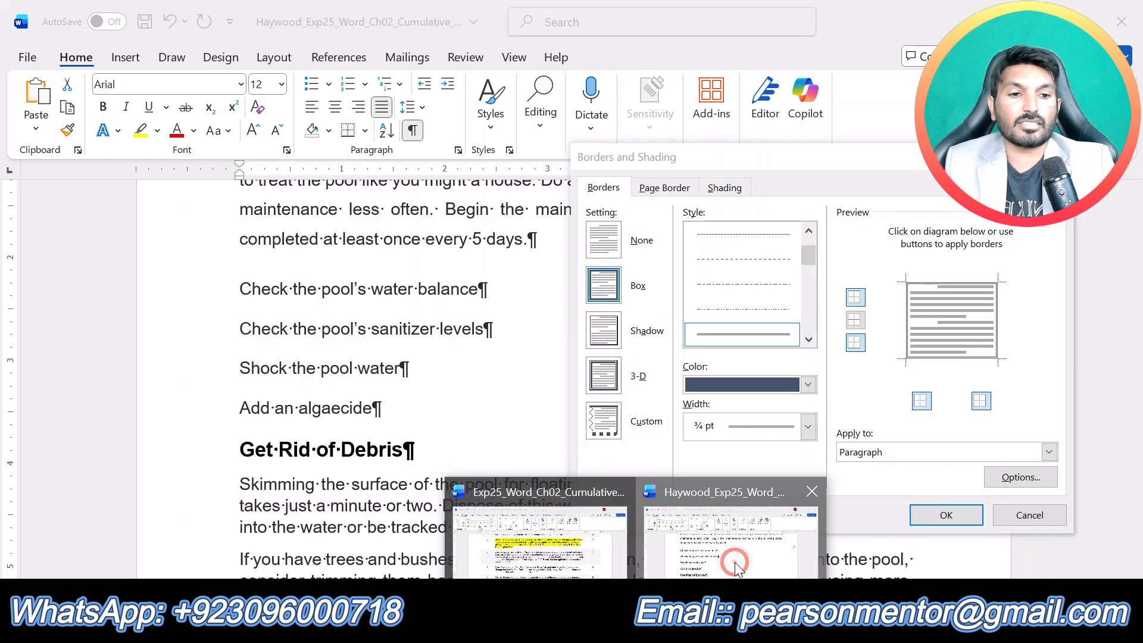
pyautogui.click(741, 188)
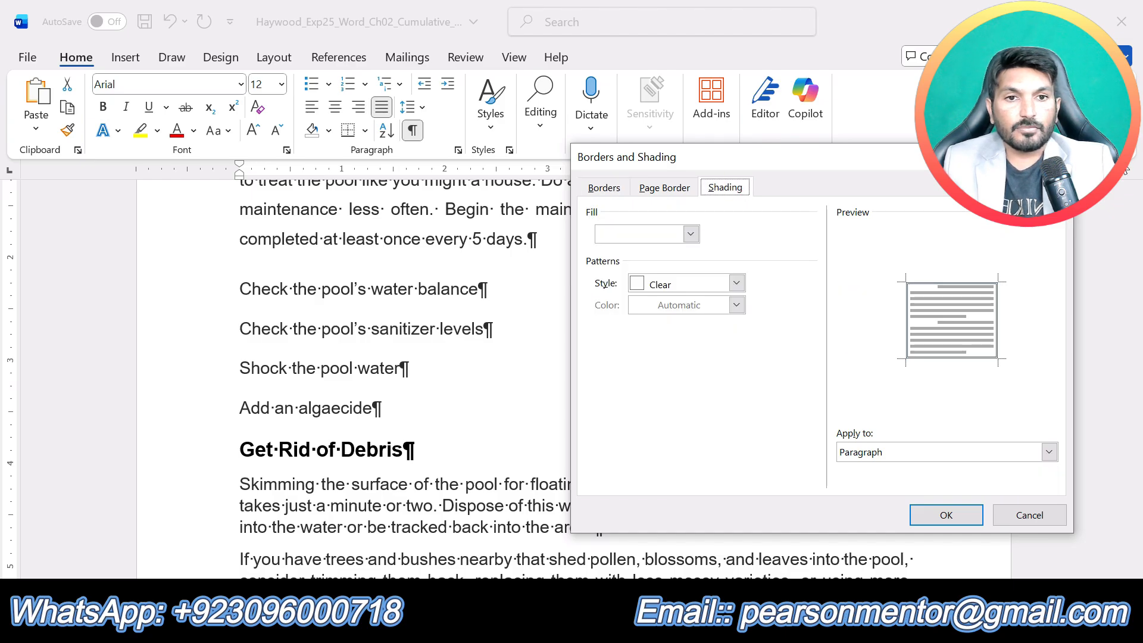
pyautogui.click(691, 234)
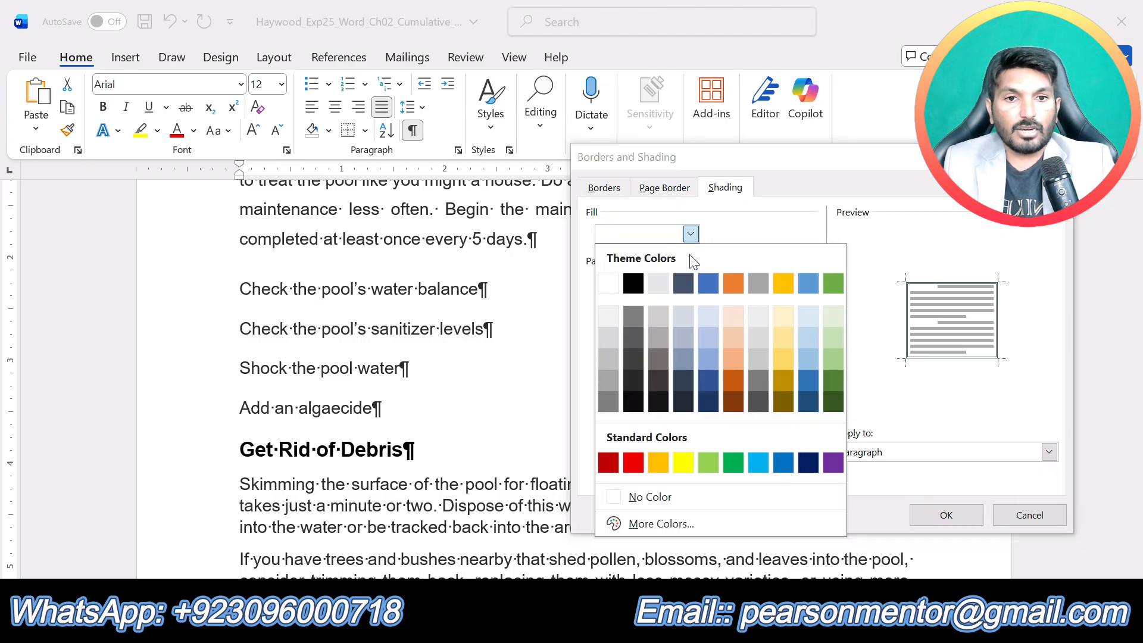
pyautogui.click(683, 345)
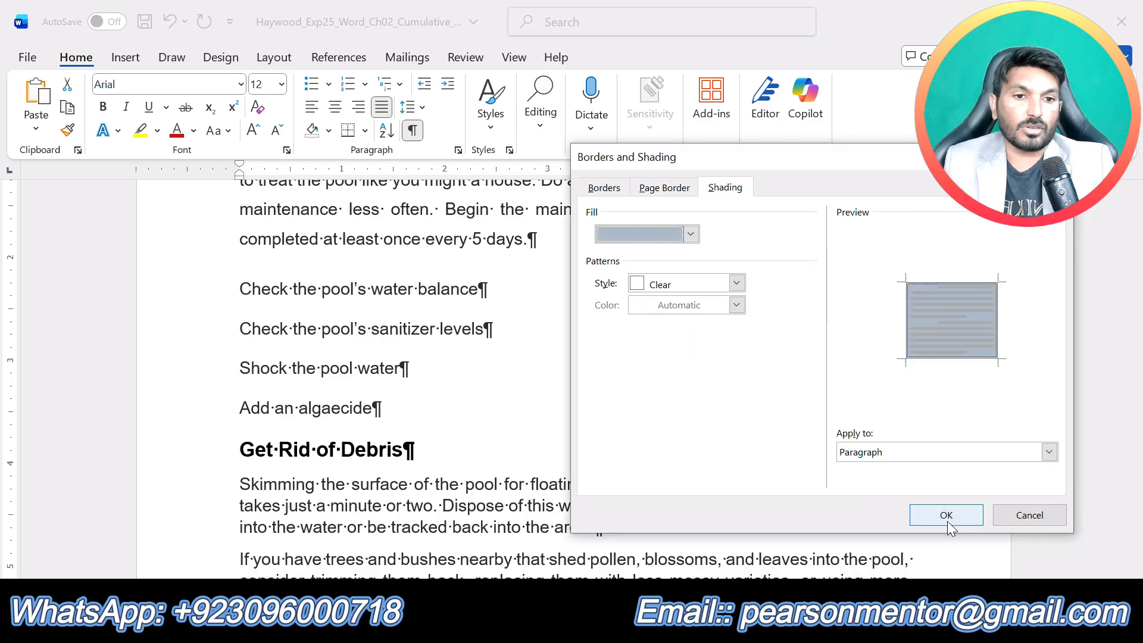
pyautogui.click(946, 515)
pyautogui.click(690, 434)
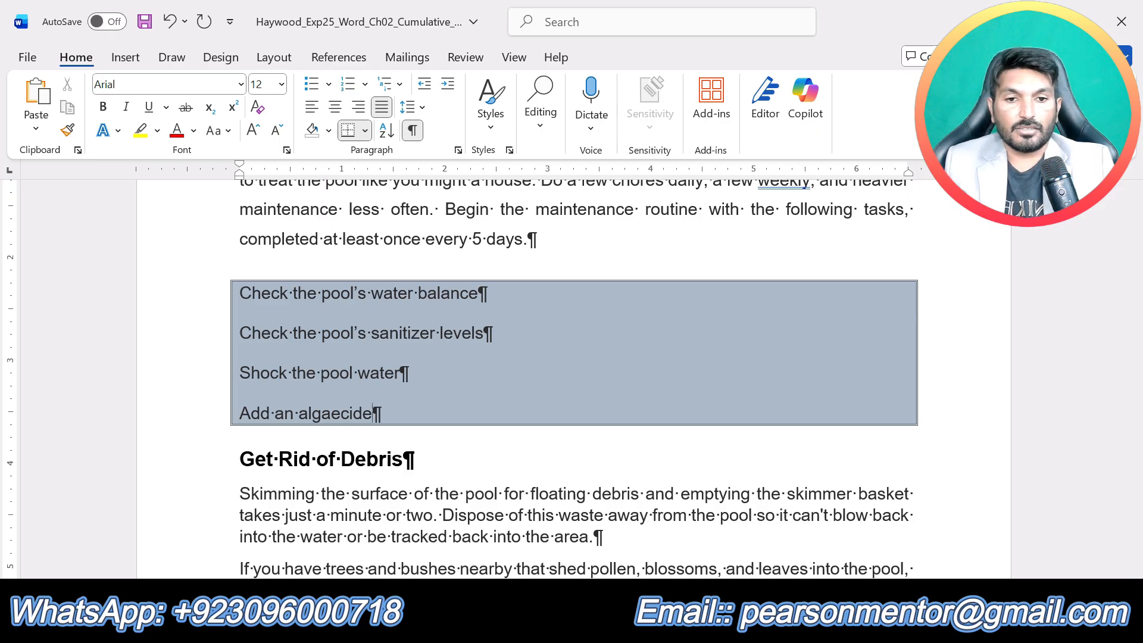
# - Switch to the instructions document, remove the highlight from step 5 and highlight the step 6 text in yellow
pyautogui.moveTo(636, 627)
pyautogui.click(563, 554)
pyautogui.scroll(2, 428, 393)
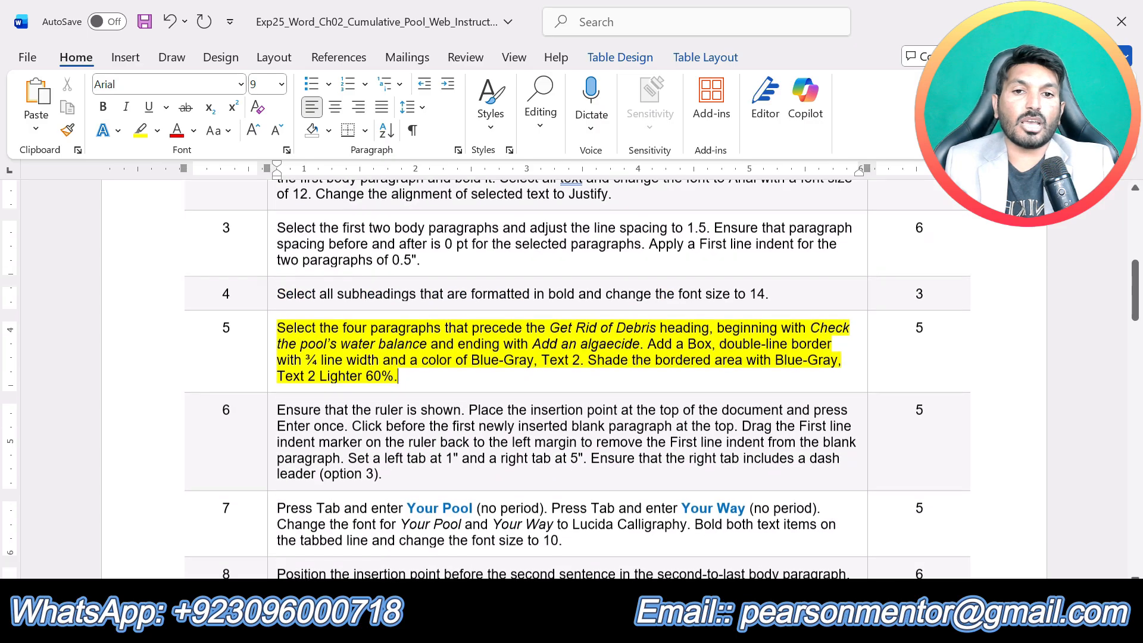
pyautogui.click(415, 382)
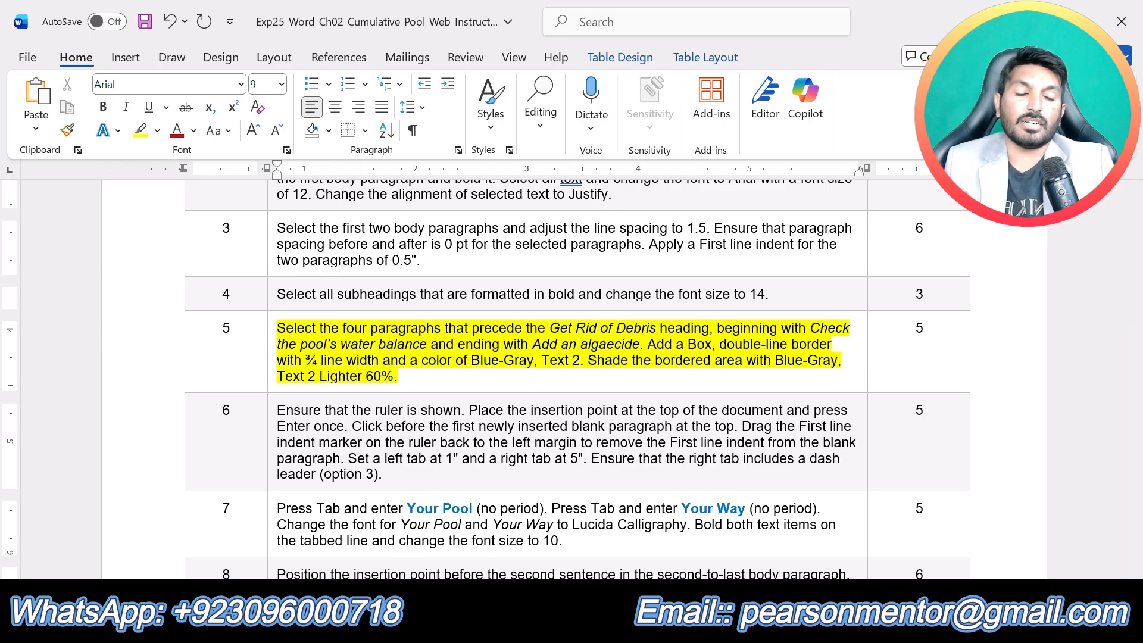
pyautogui.click(415, 381)
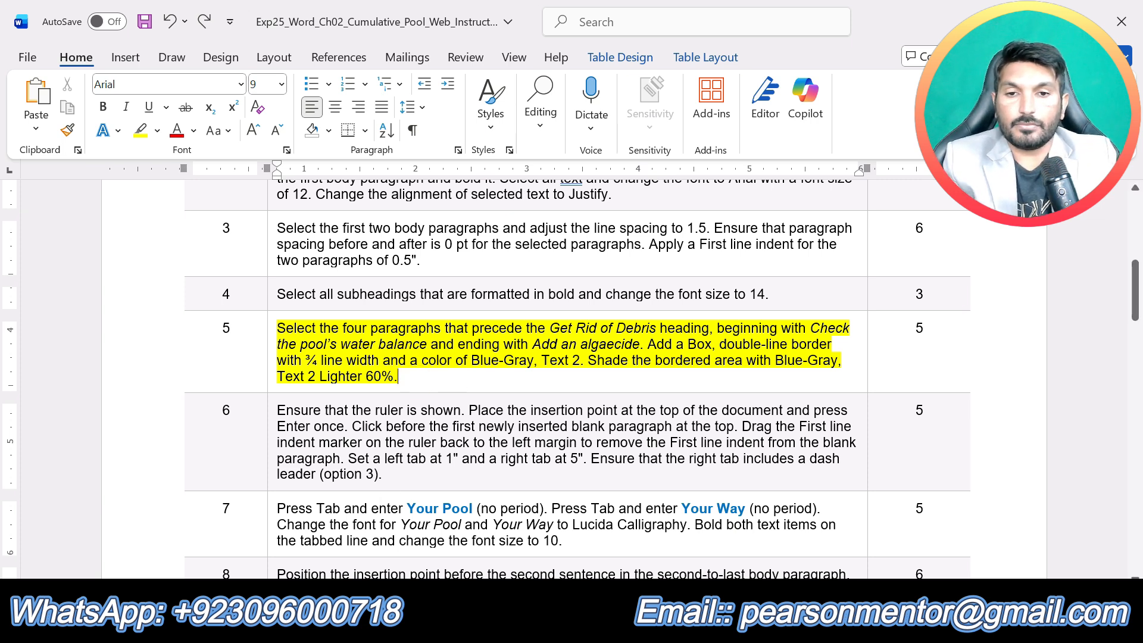
pyautogui.moveTo(384, 474); pyautogui.dragTo(277, 410)
pyautogui.click(362, 380)
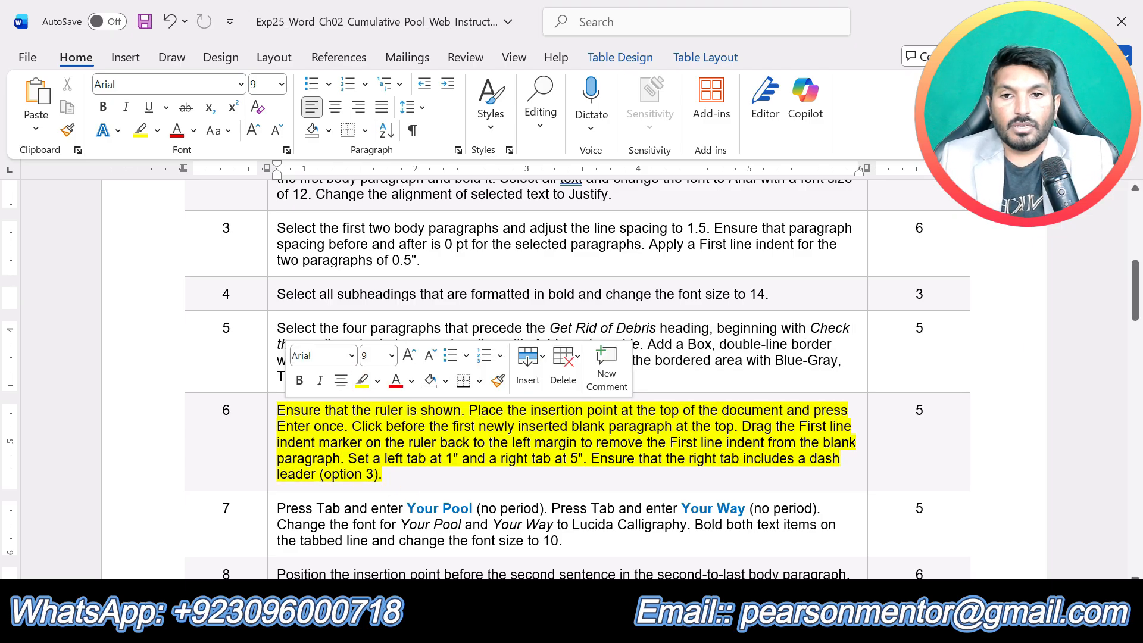
pyautogui.click(401, 473)
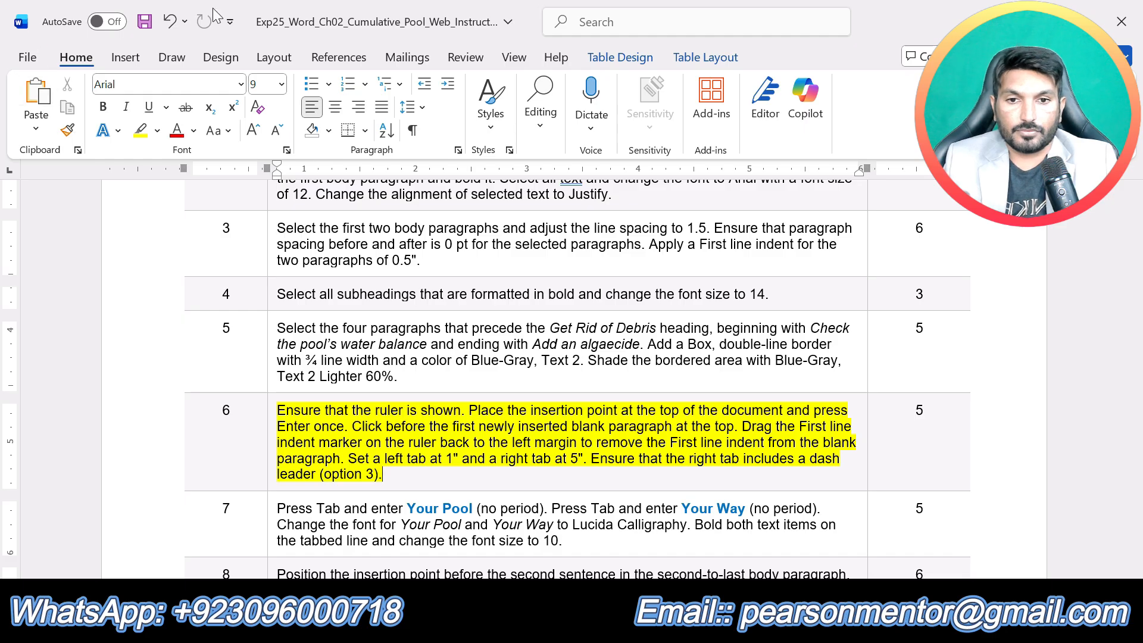
# - Switch to the Cumulative_Pool document and toggle the ruler off and back on to ensure that it is shown
pyautogui.click(636, 623)
pyautogui.click(709, 558)
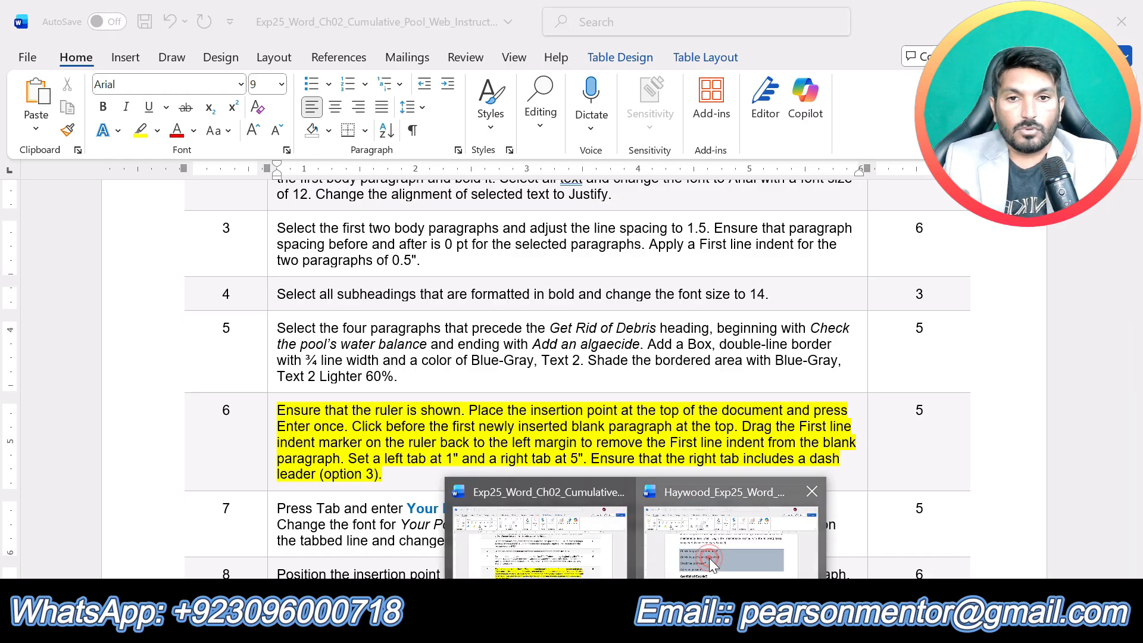
pyautogui.scroll(5, 710, 559)
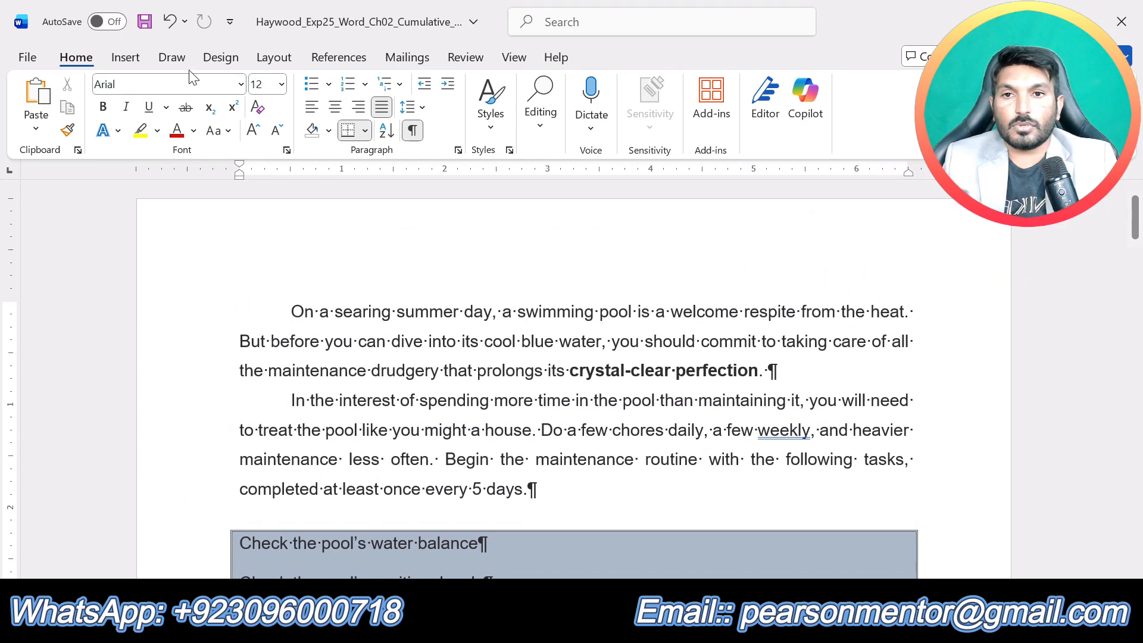
pyautogui.click(513, 60)
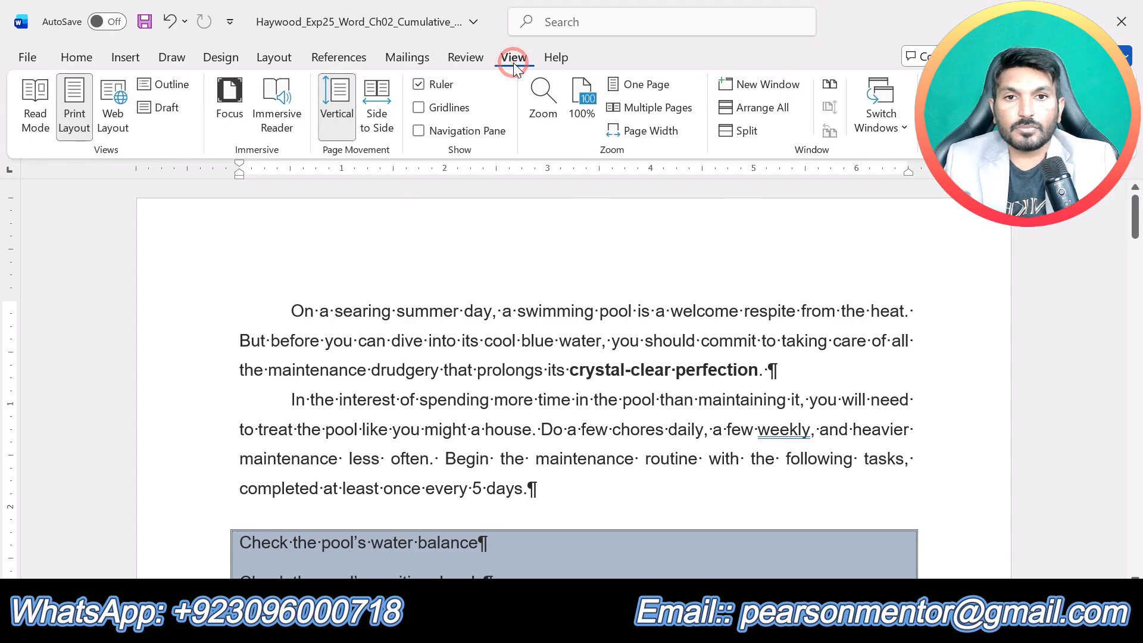
pyautogui.click(419, 85)
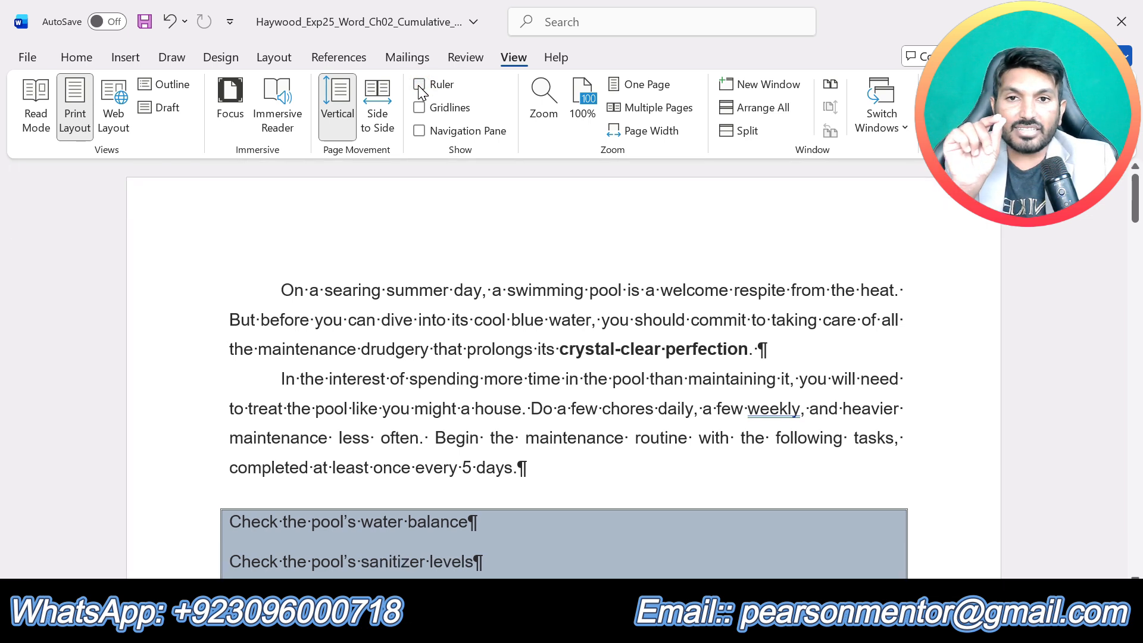
pyautogui.click(418, 85)
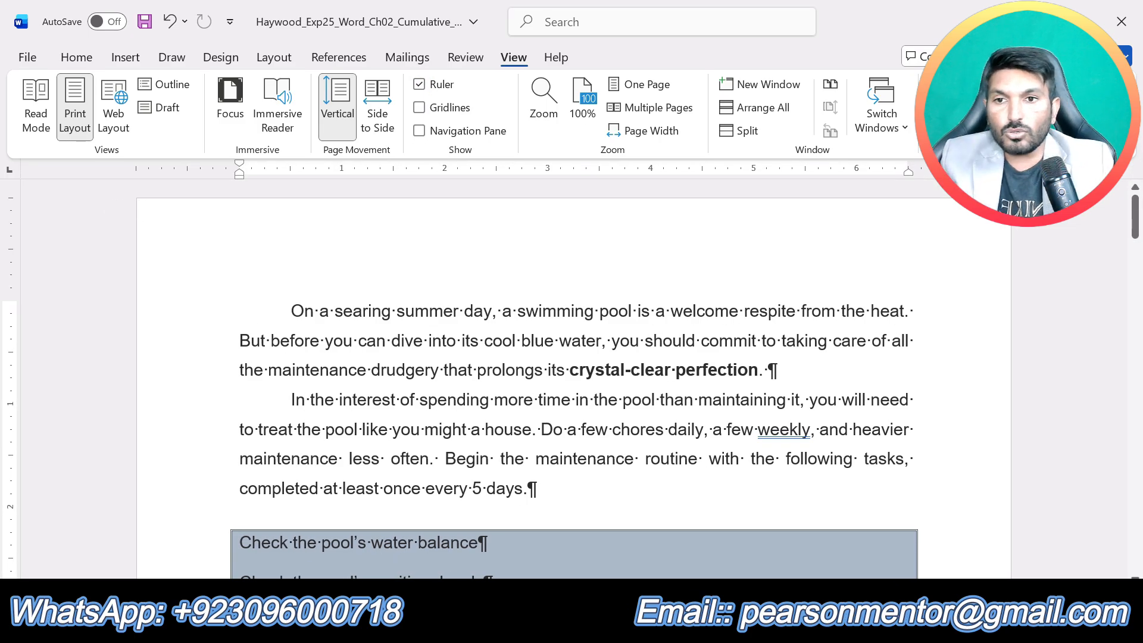
# - Insert a blank paragraph at the top of the document, before "On a searing summer day", and place the insertion point in it
pyautogui.click(291, 311)
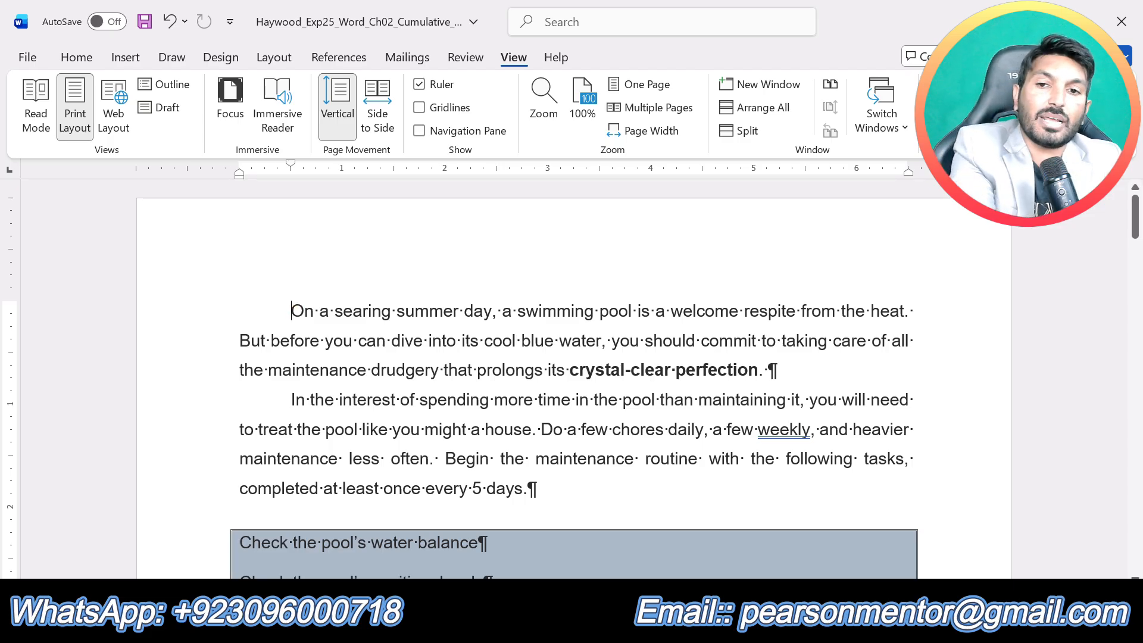
pyautogui.press('Return')
pyautogui.click(291, 311)
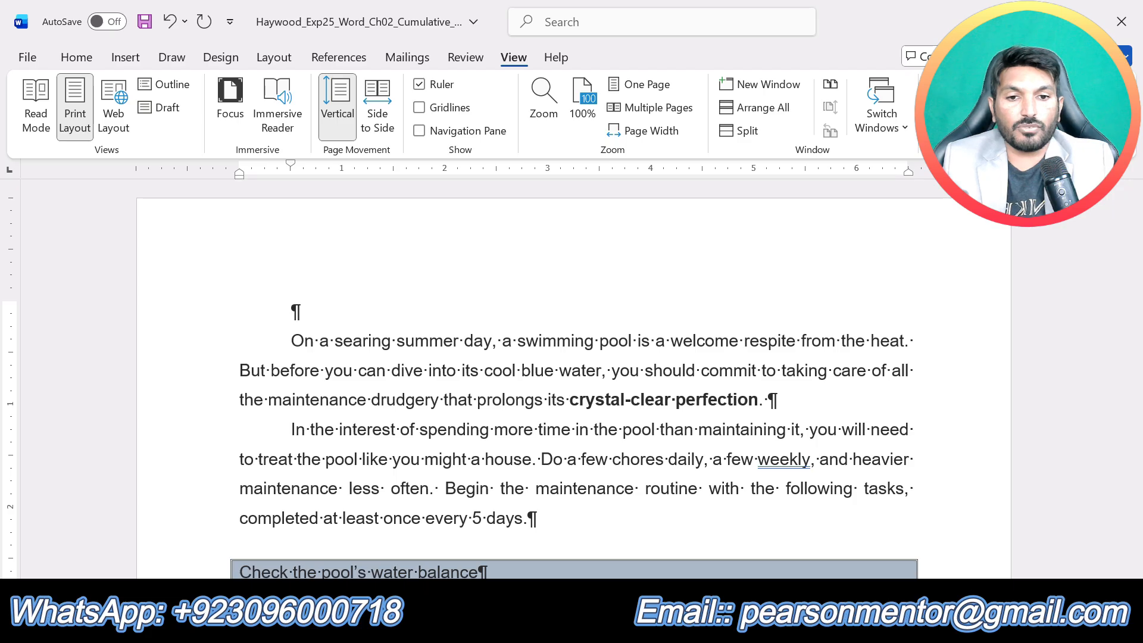
# - Review step 6 in the instructions, then set the special indentation of the Cumulative_Pool document's blank first paragraph to (none)
pyautogui.click(635, 629)
pyautogui.click(548, 554)
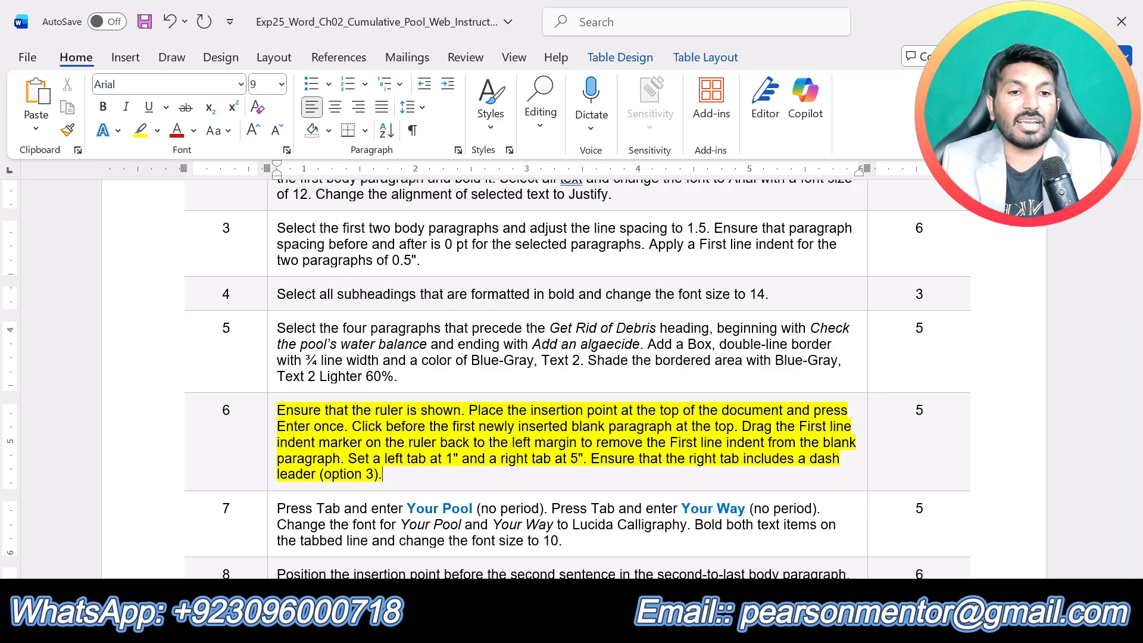
pyautogui.moveTo(637, 627)
pyautogui.click(665, 562)
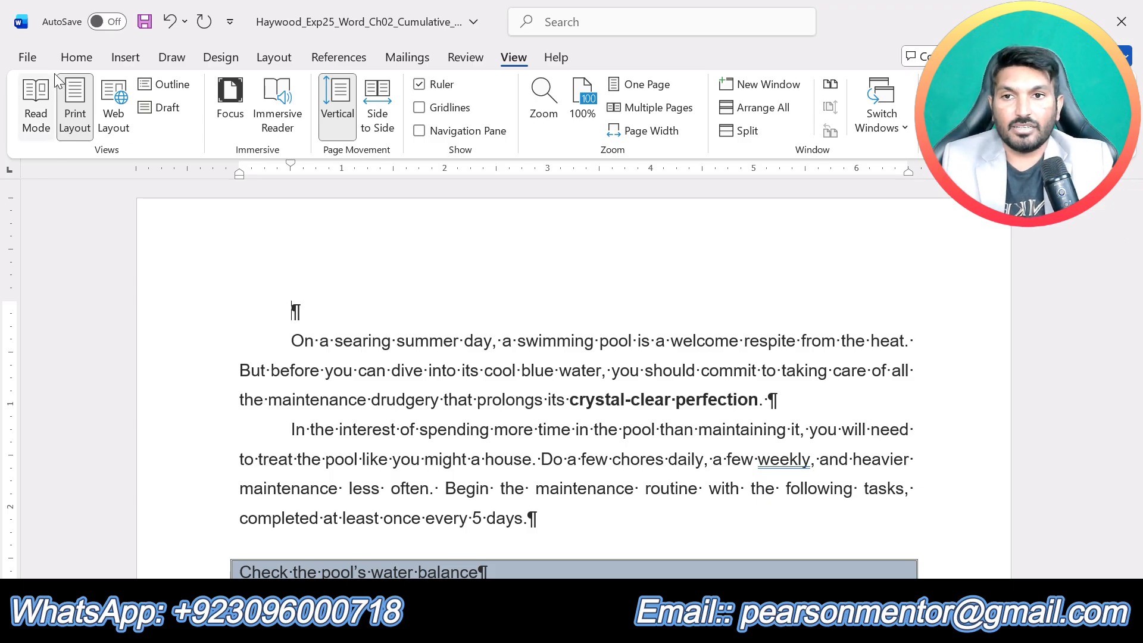
pyautogui.click(76, 57)
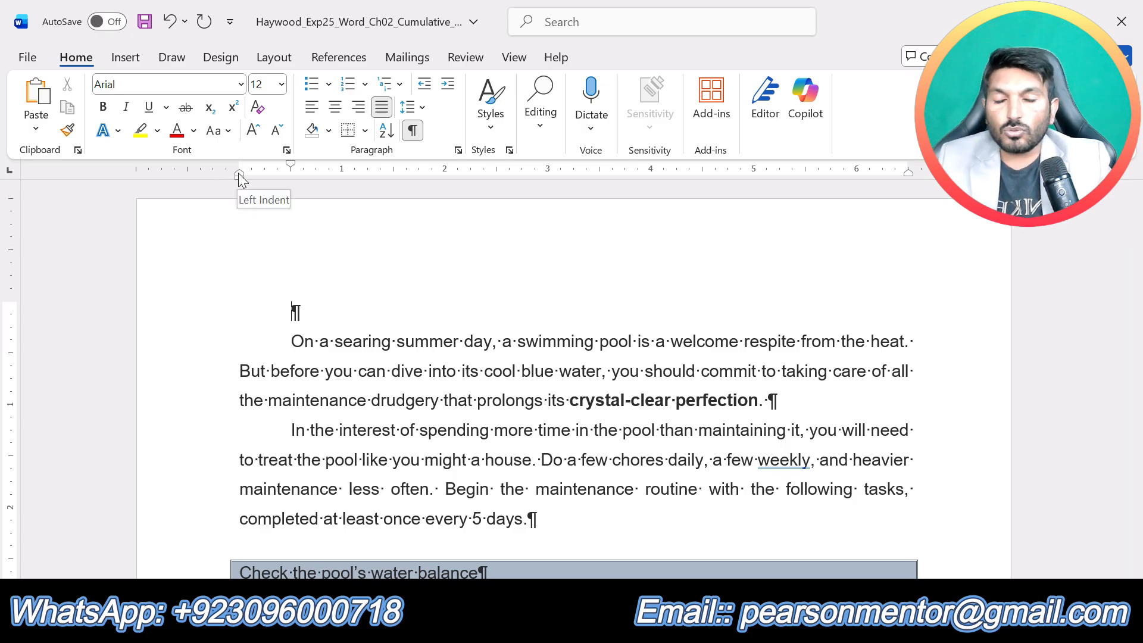
pyautogui.click(458, 150)
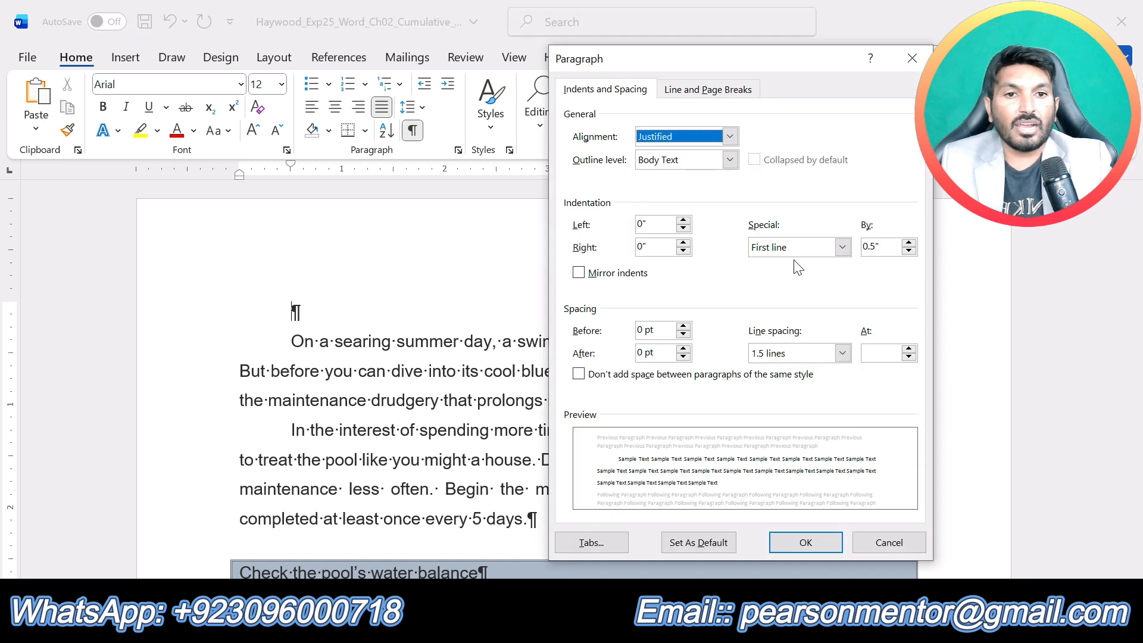
pyautogui.click(799, 250)
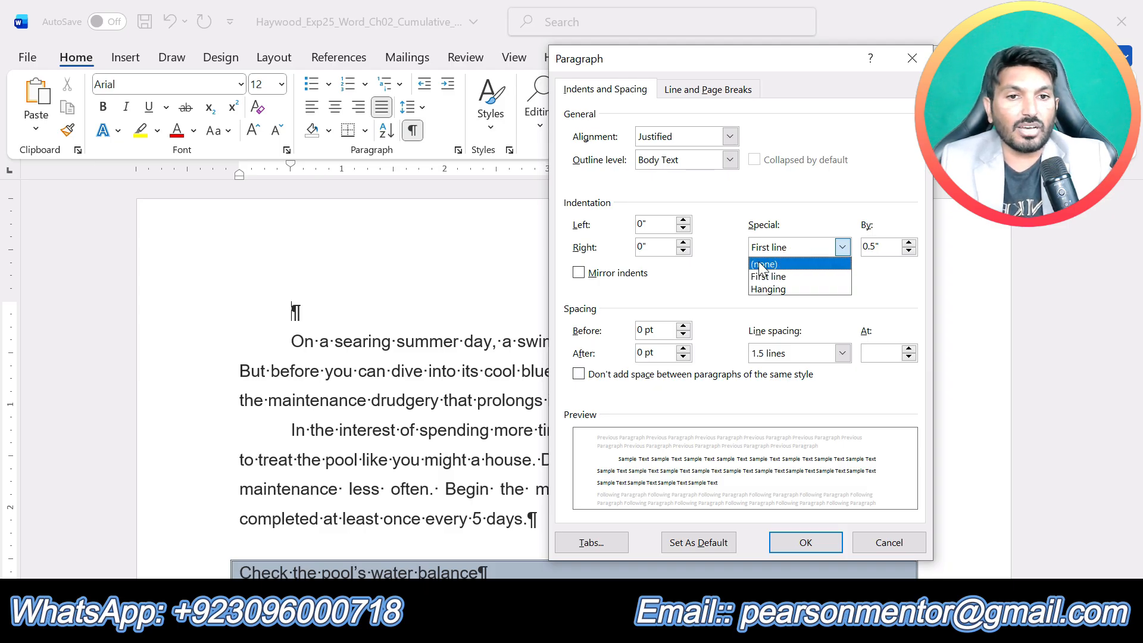
pyautogui.click(764, 264)
pyautogui.click(806, 543)
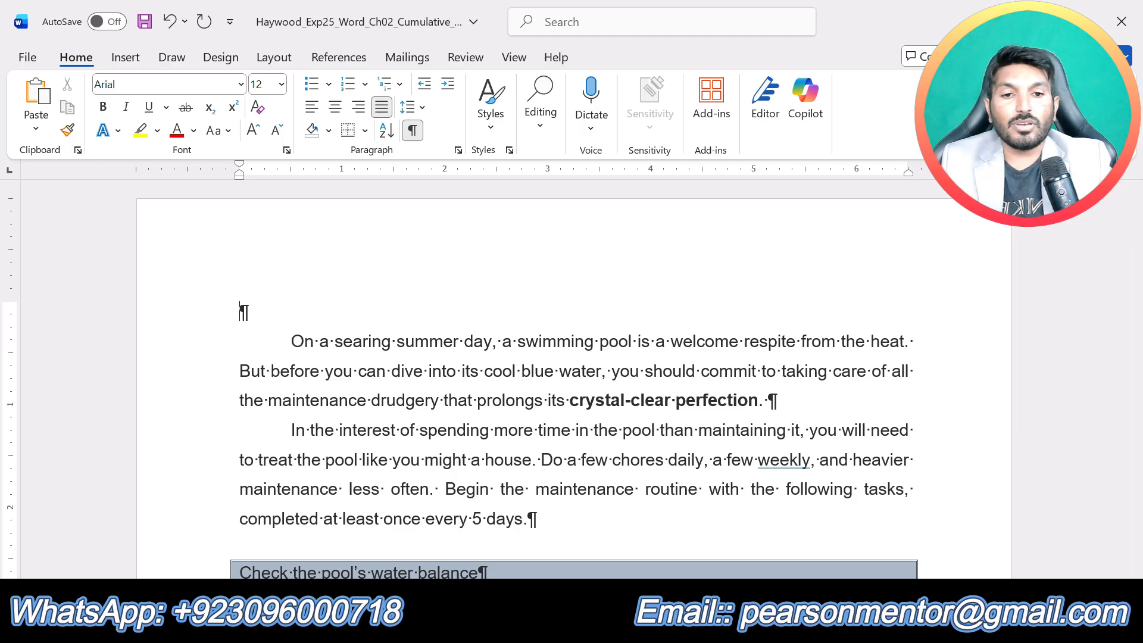
# - Review step 6 in the instructions, then set a left tab stop at 1" with no leader for the Cumulative_Pool document's blank first paragraph
pyautogui.click(637, 622)
pyautogui.click(537, 549)
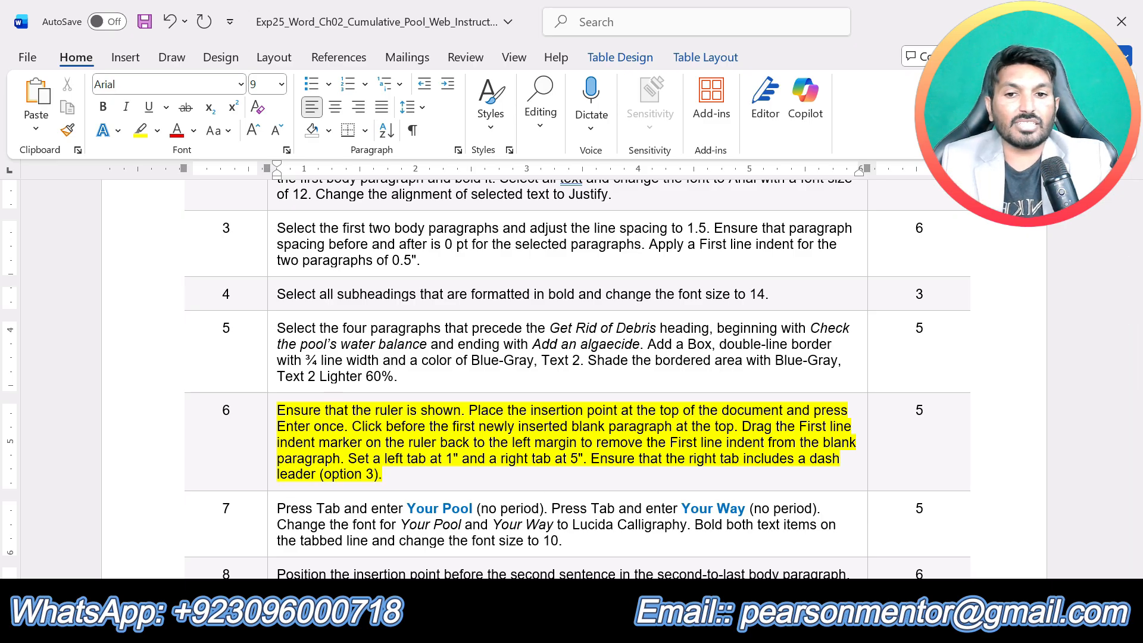
pyautogui.moveTo(638, 628)
pyautogui.click(731, 524)
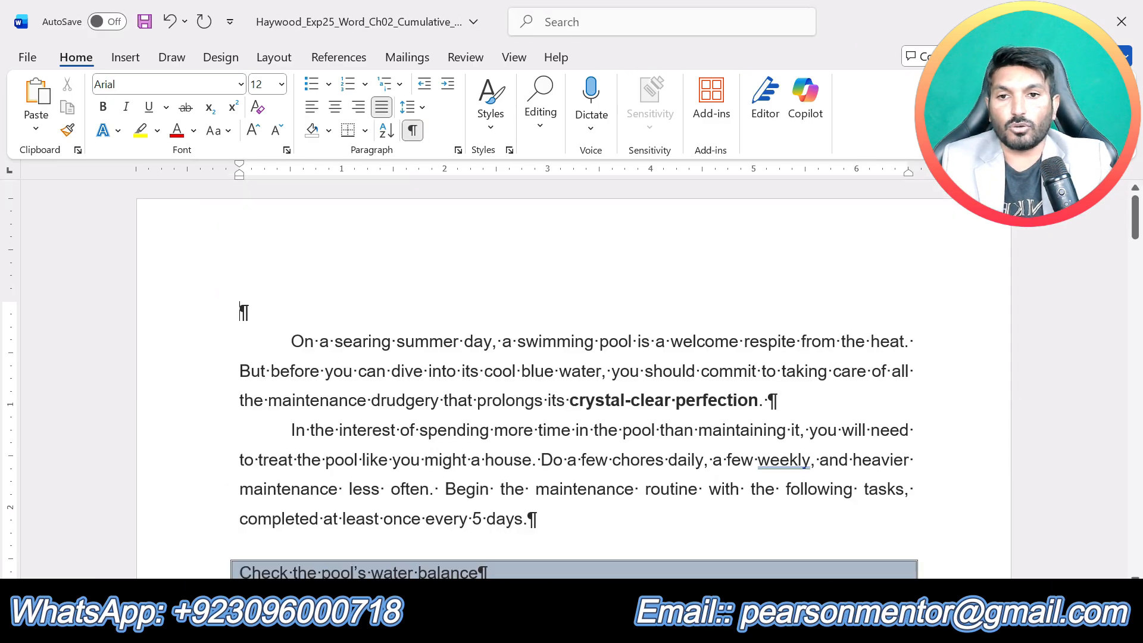
pyautogui.click(458, 150)
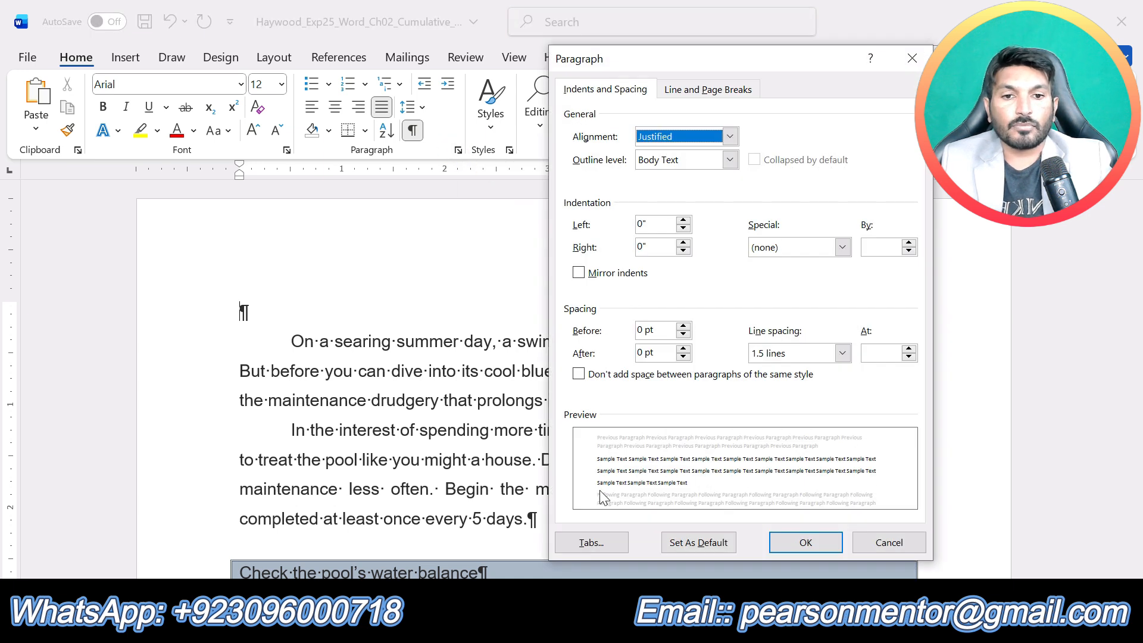
pyautogui.click(592, 543)
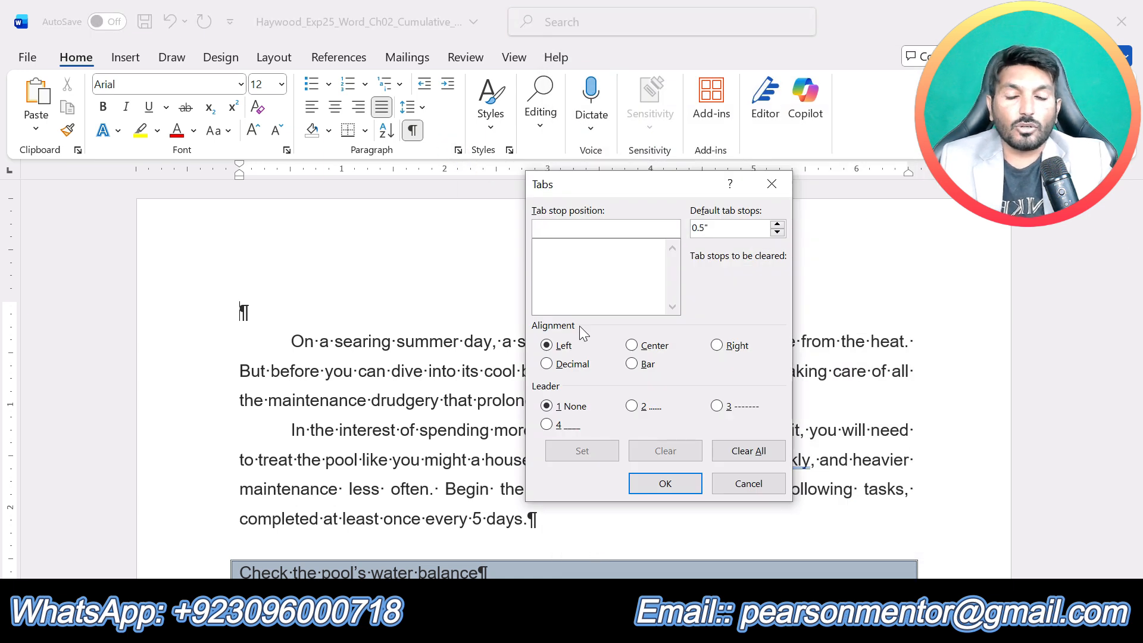
pyautogui.write('1')
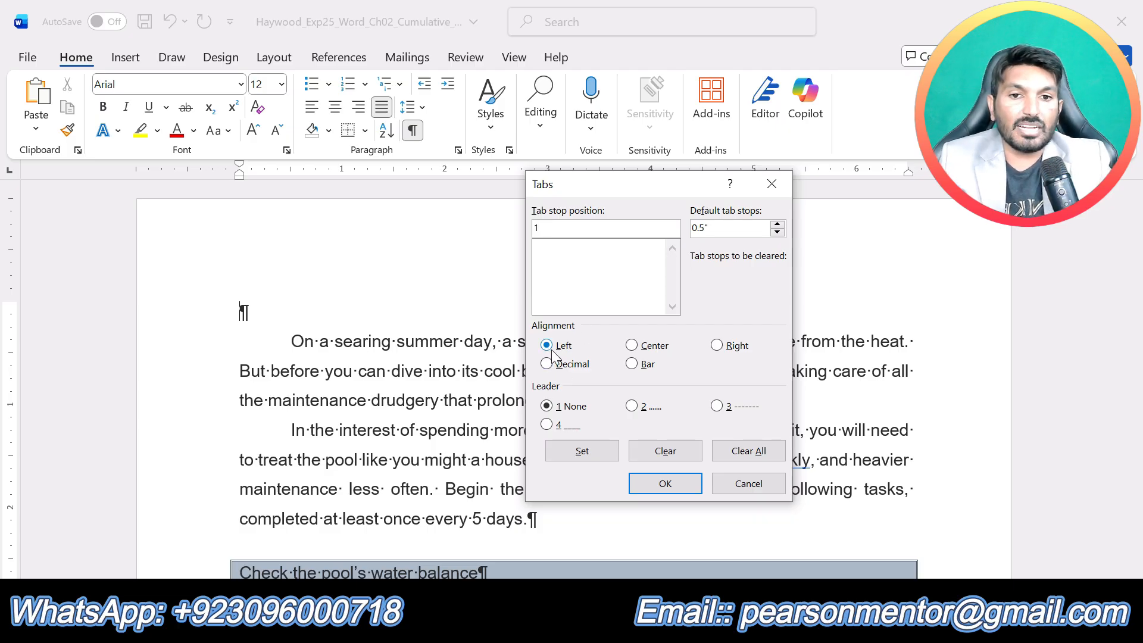
pyautogui.click(569, 456)
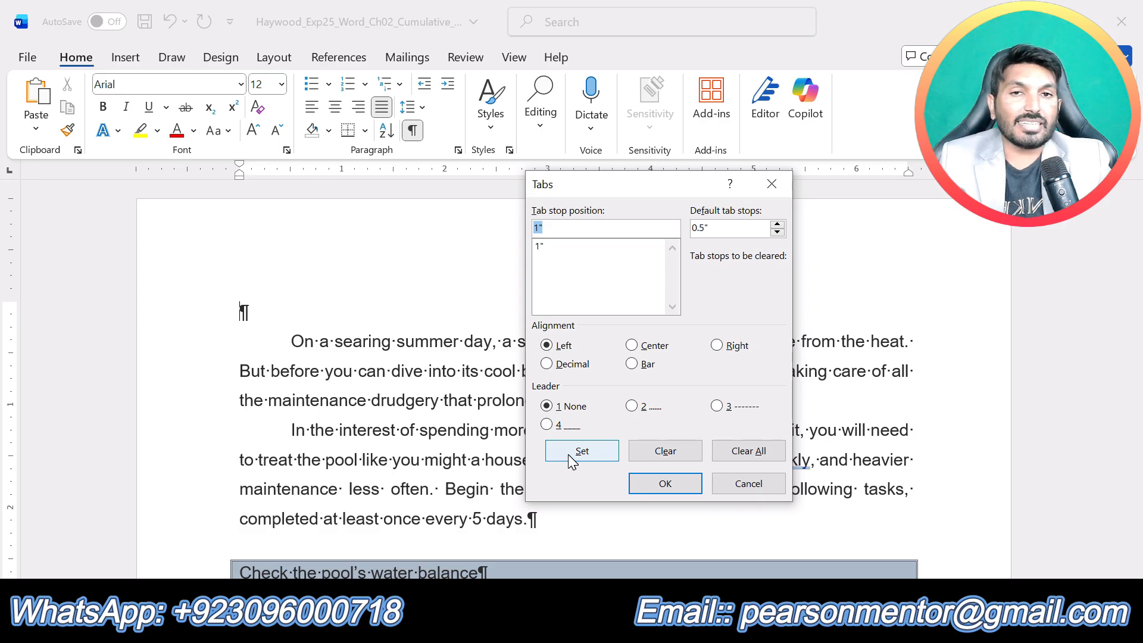
# - Add a right-aligned tab stop at 5" with dash leader option 3 and apply the tab settings
pyautogui.write('5')
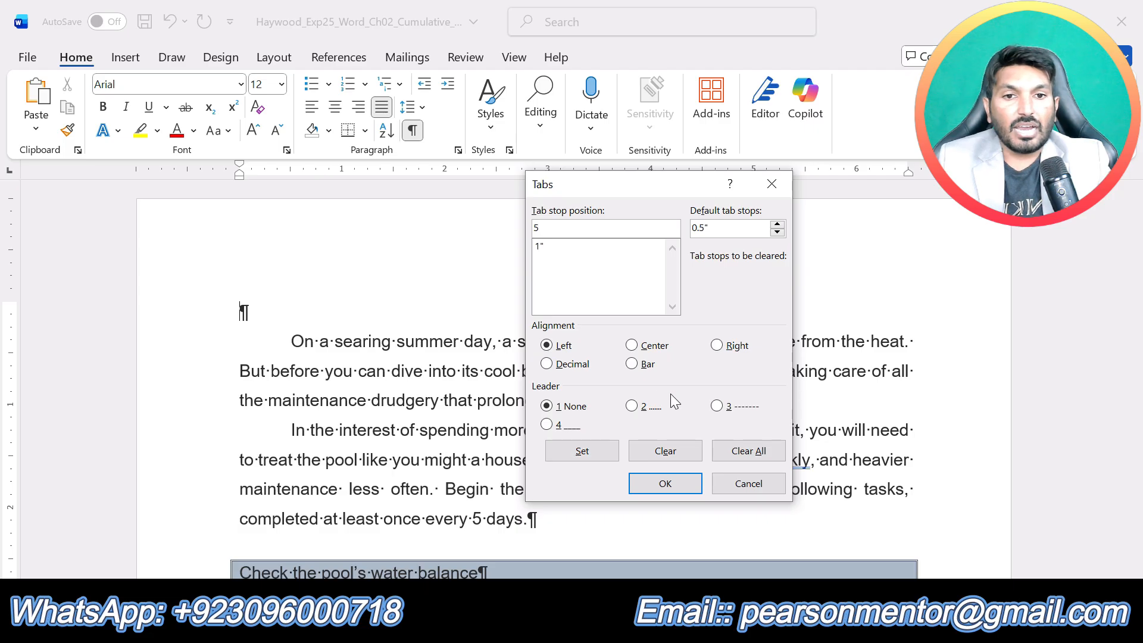
pyautogui.click(719, 347)
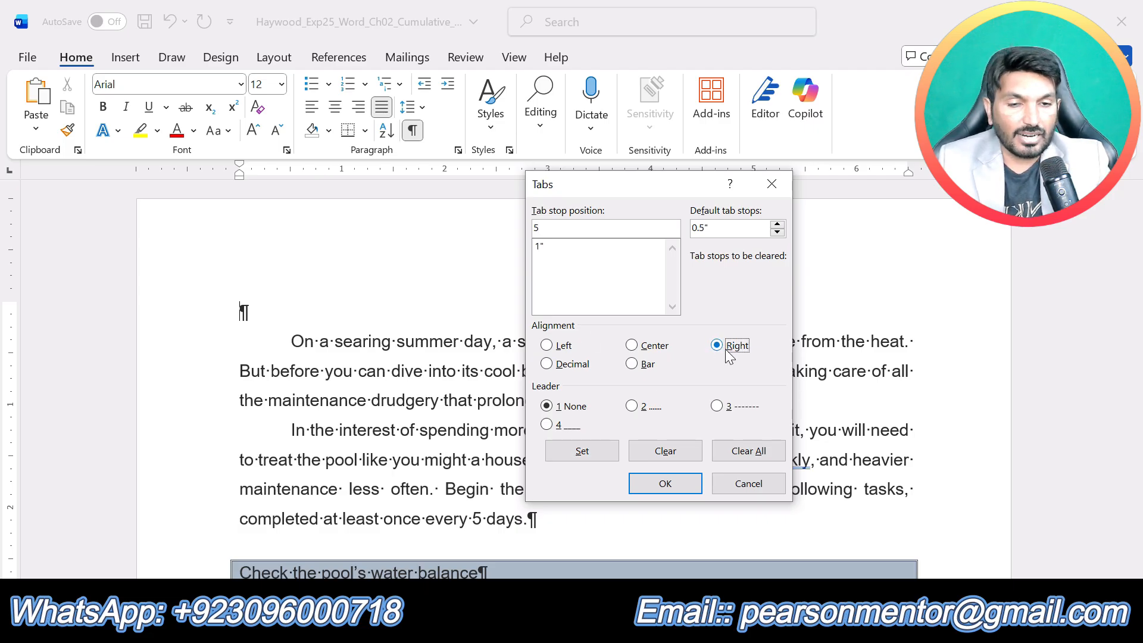
pyautogui.click(718, 407)
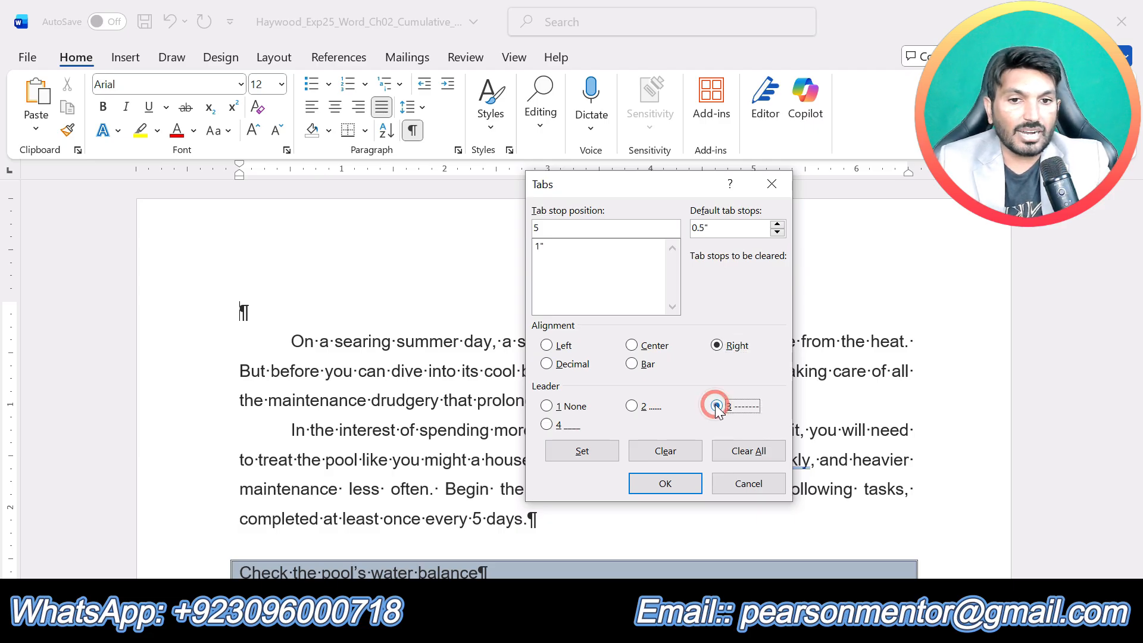
pyautogui.click(589, 451)
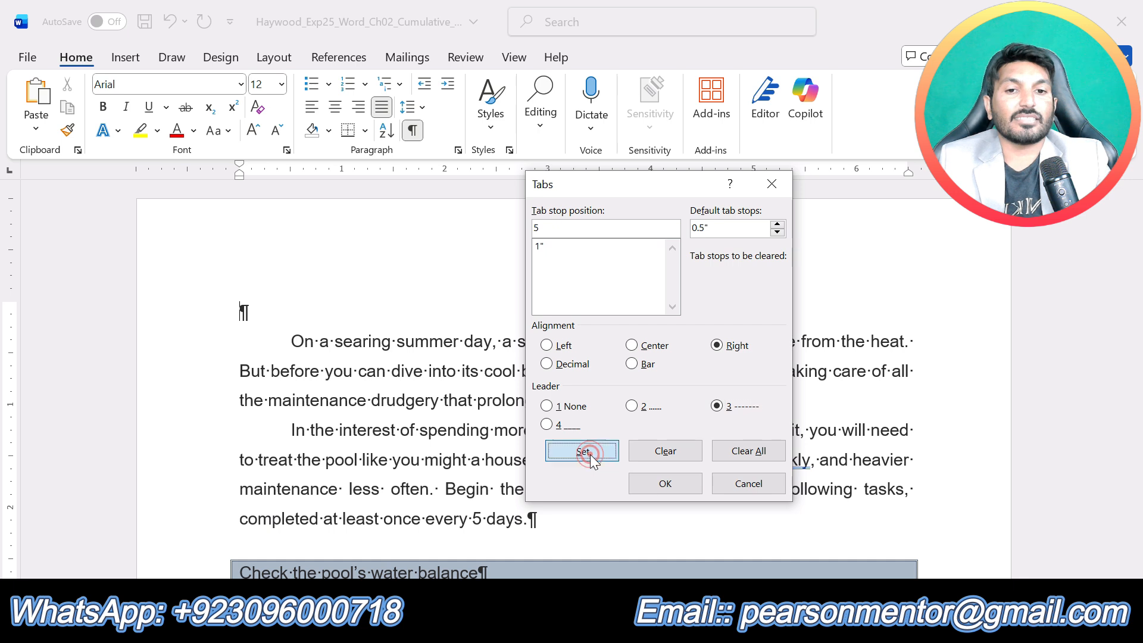
pyautogui.click(665, 485)
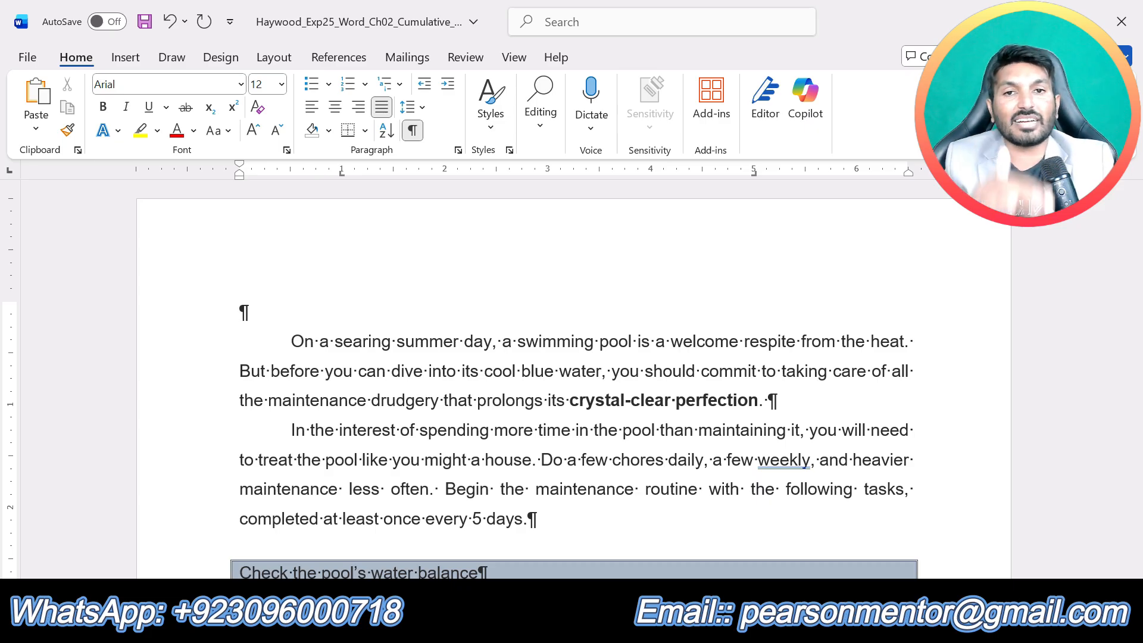
# - Switch to the instructions document, remove the highlight from step 6 and highlight the step 7 text in yellow
pyautogui.click(636, 625)
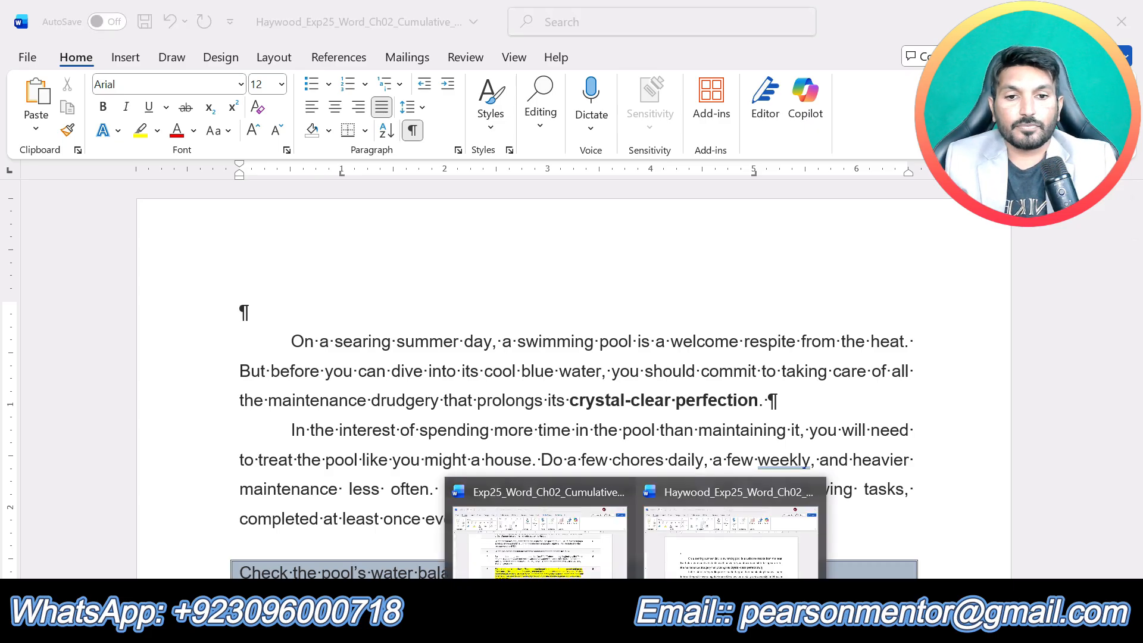
pyautogui.click(553, 545)
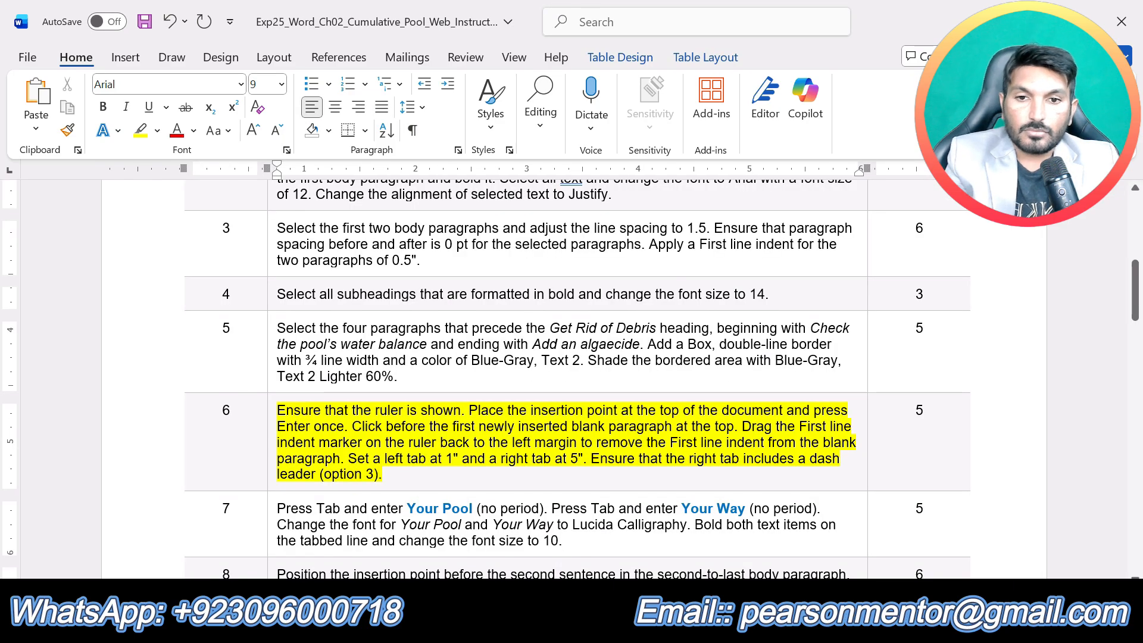
pyautogui.hotkey('ctrl', 'z')
pyautogui.click(558, 543)
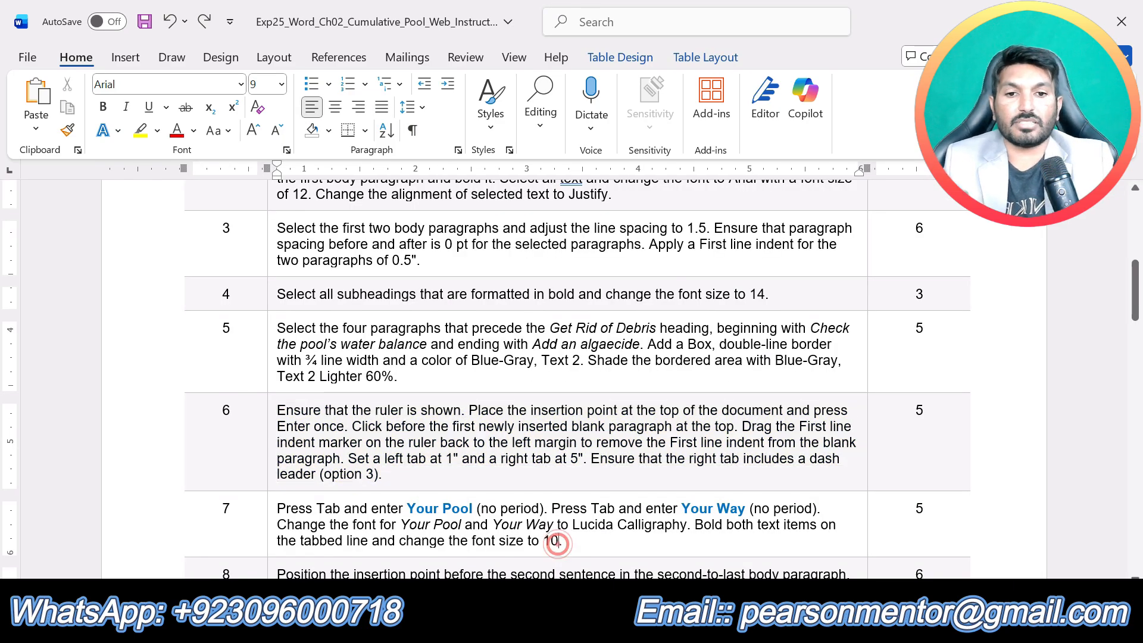
pyautogui.click(569, 543)
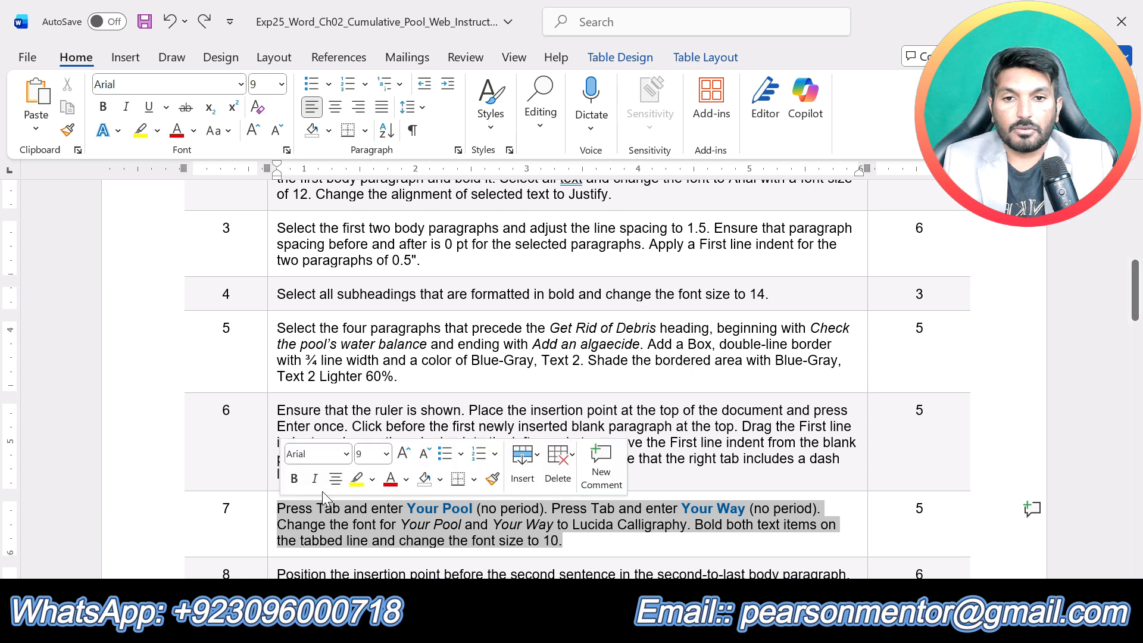
pyautogui.click(357, 478)
pyautogui.click(369, 540)
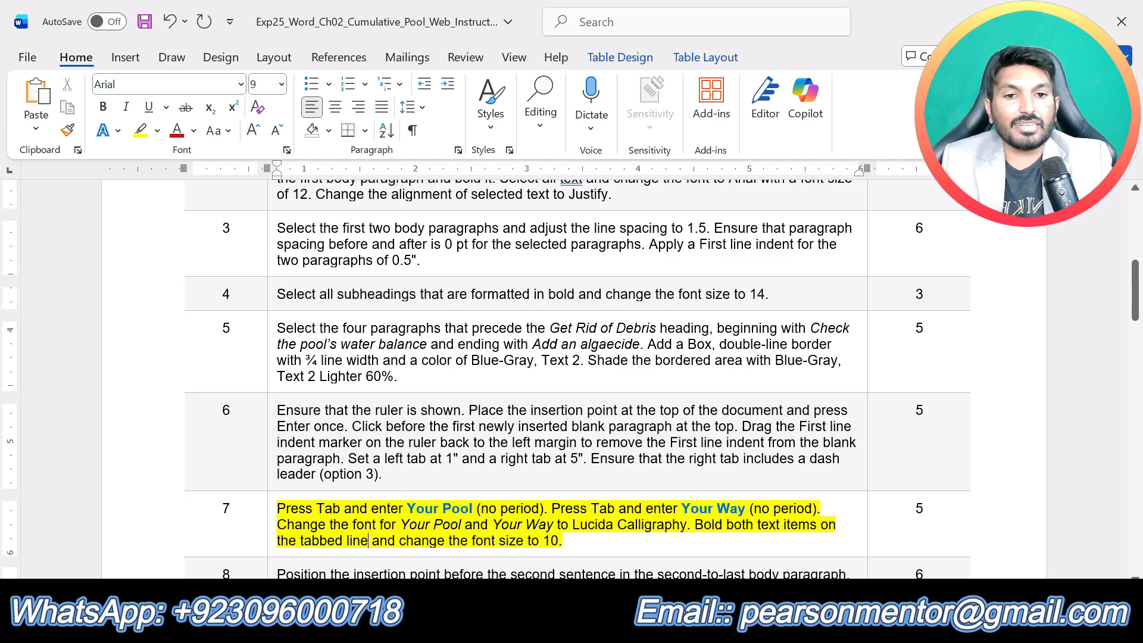
# - In the Cumulative_Pool document's blank first paragraph, enter "Your Pool" at the 1" tab stop and "Your Way" at the 5" tab stop
pyautogui.click(635, 623)
pyautogui.click(737, 557)
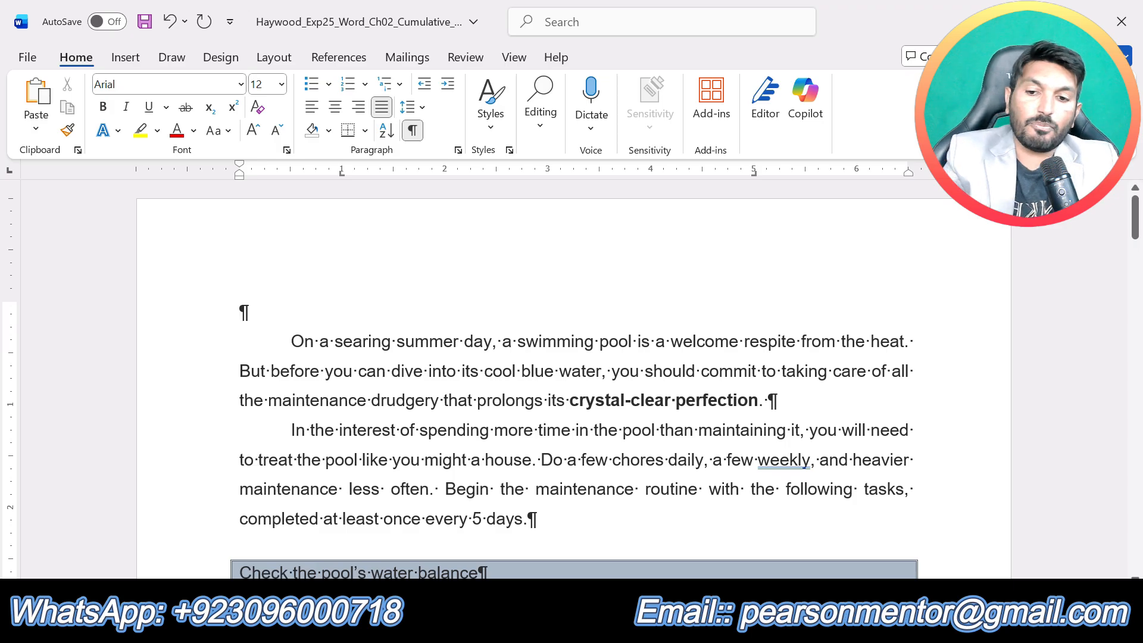
pyautogui.press('Tab')
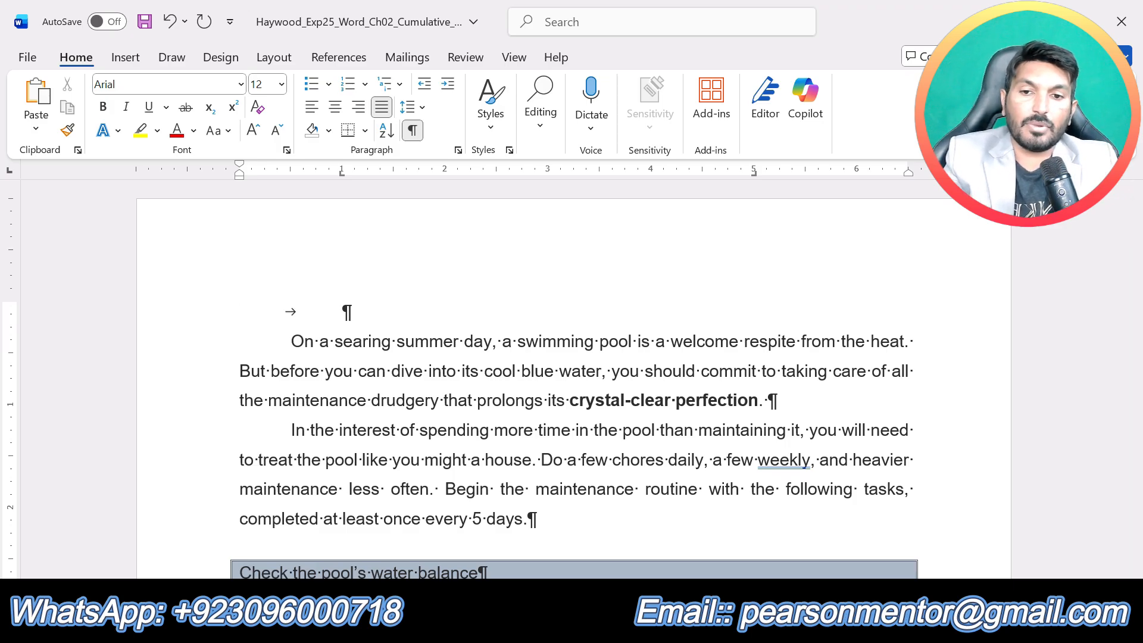
pyautogui.write('Y')
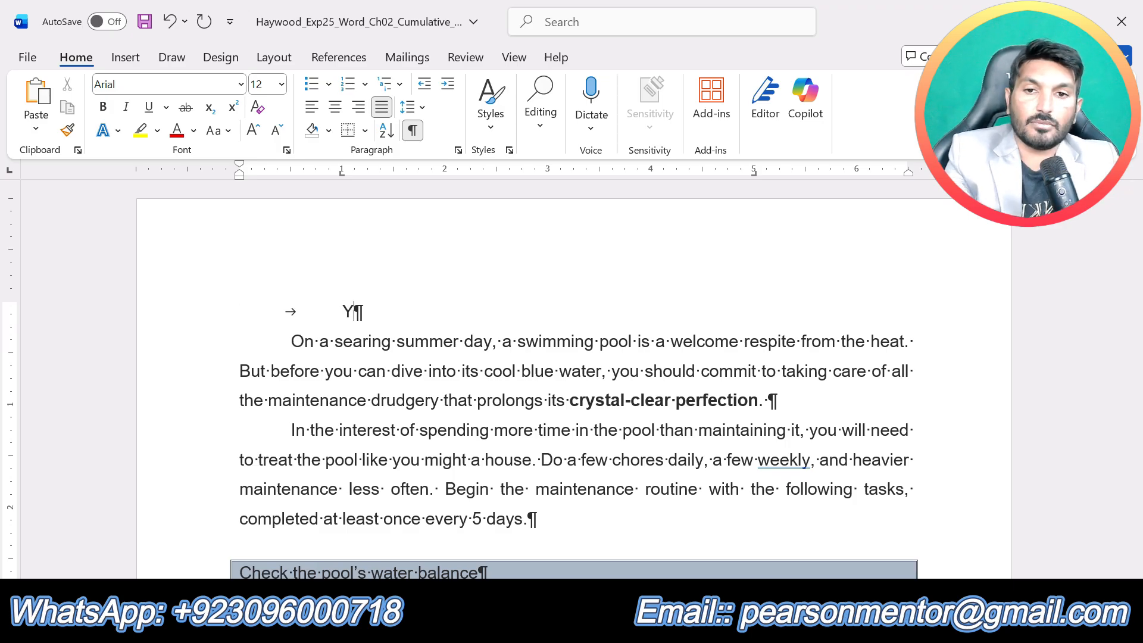
pyautogui.write('our ')
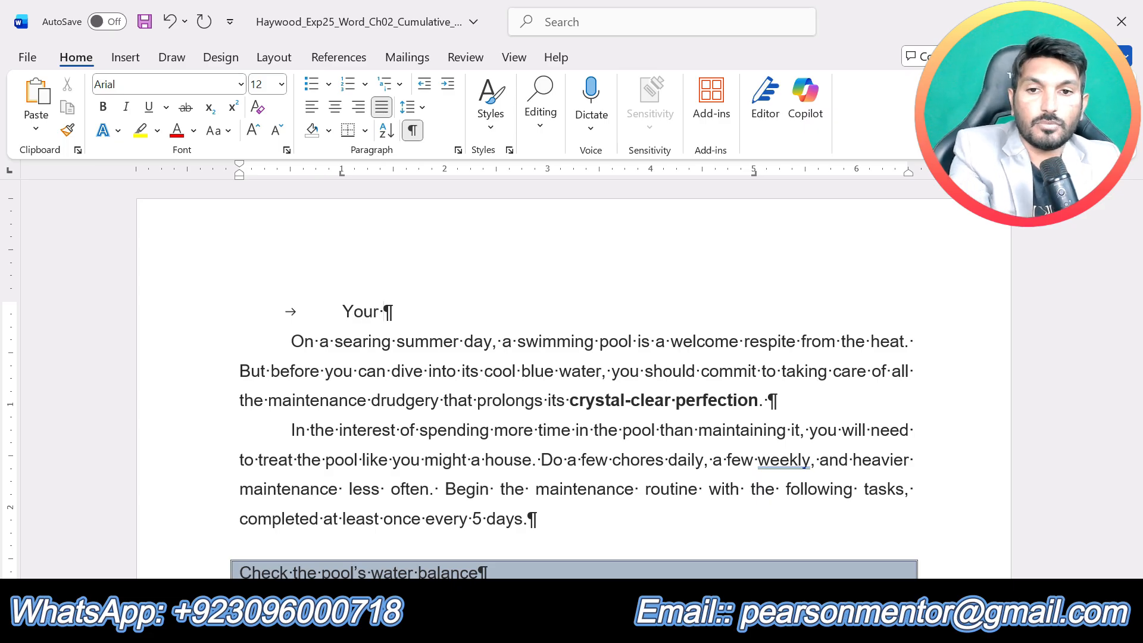
pyautogui.write('Pool')
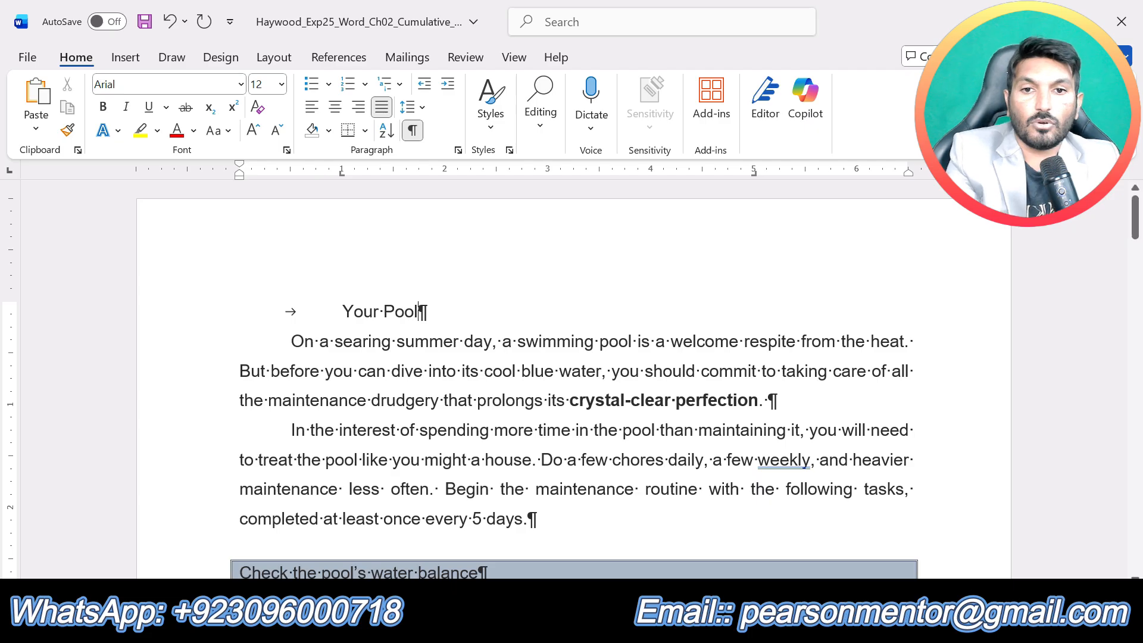
pyautogui.press('Tab')
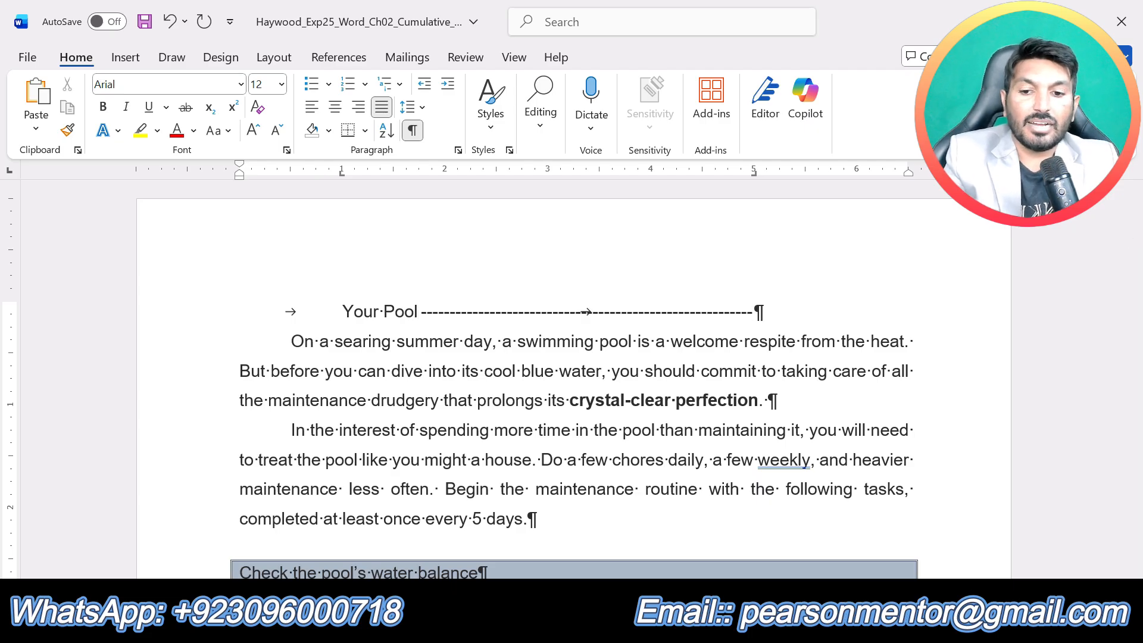
pyautogui.write('Your ')
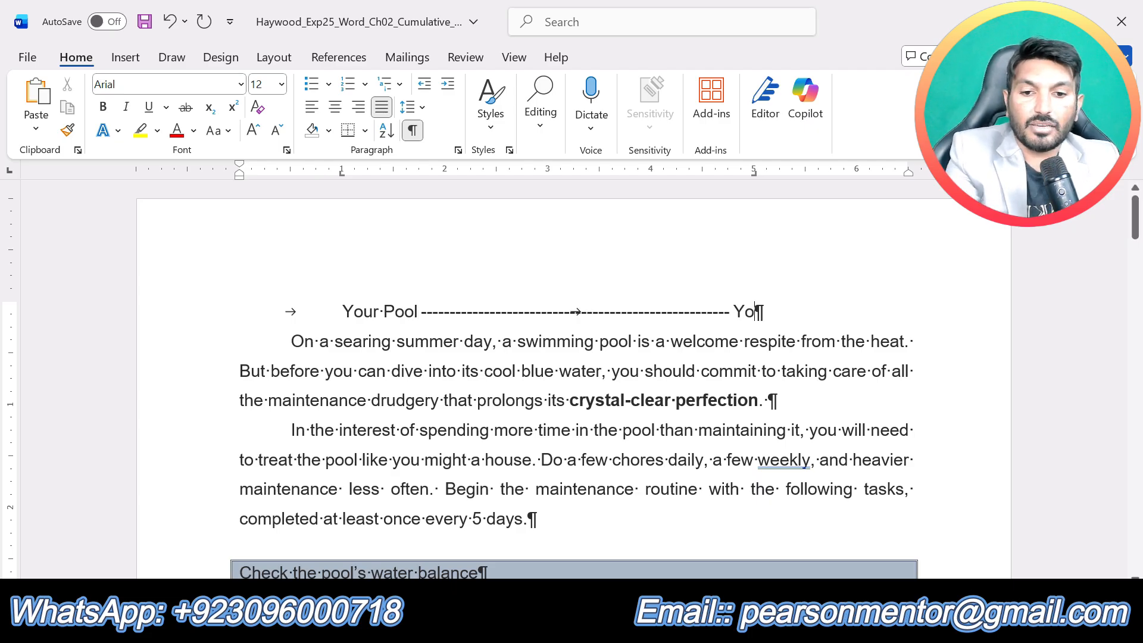
pyautogui.write('Way')
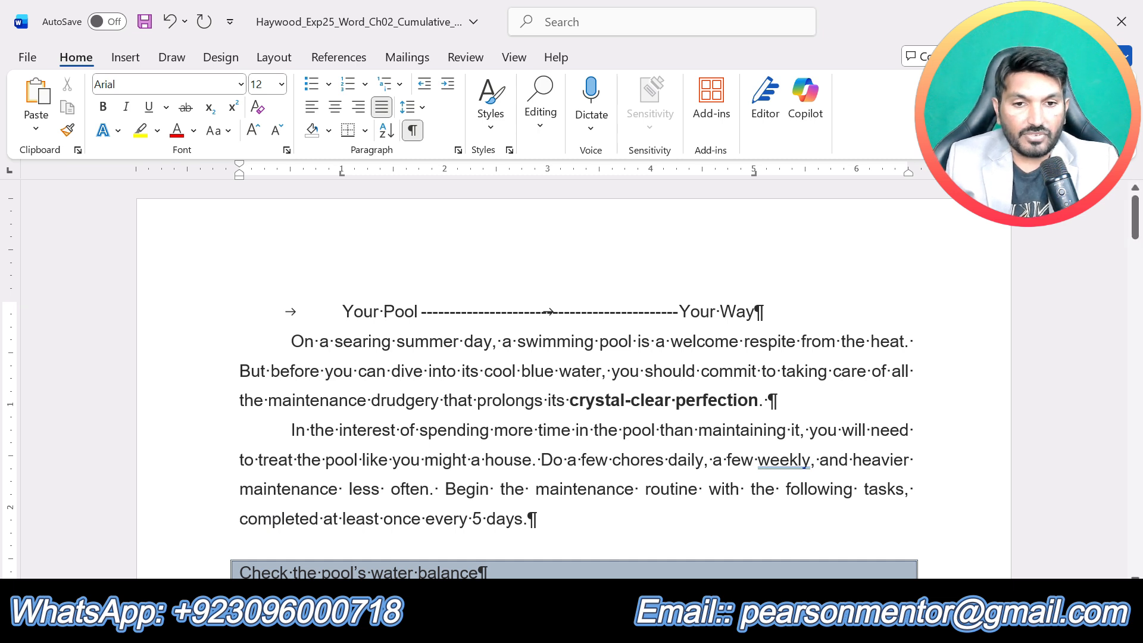
# - Review step 7 in the instructions, then change the font from "Your Pool" through "Your Way" on the tabbed line to Lucida Calligraphy
pyautogui.moveTo(636, 628)
pyautogui.click(557, 499)
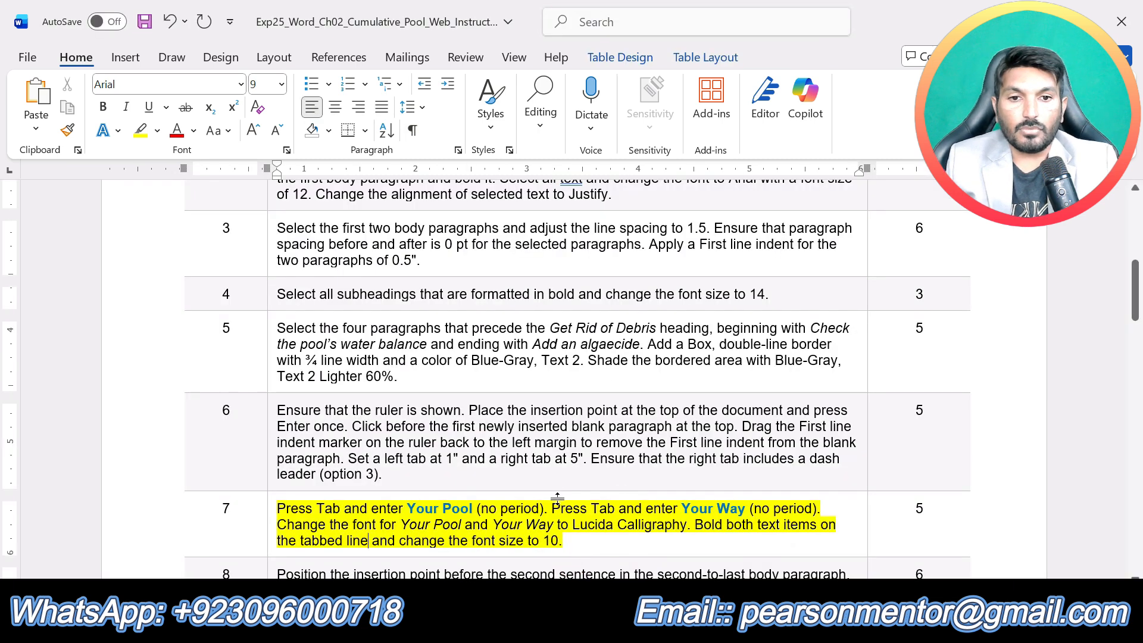
pyautogui.scroll(-1, 558, 499)
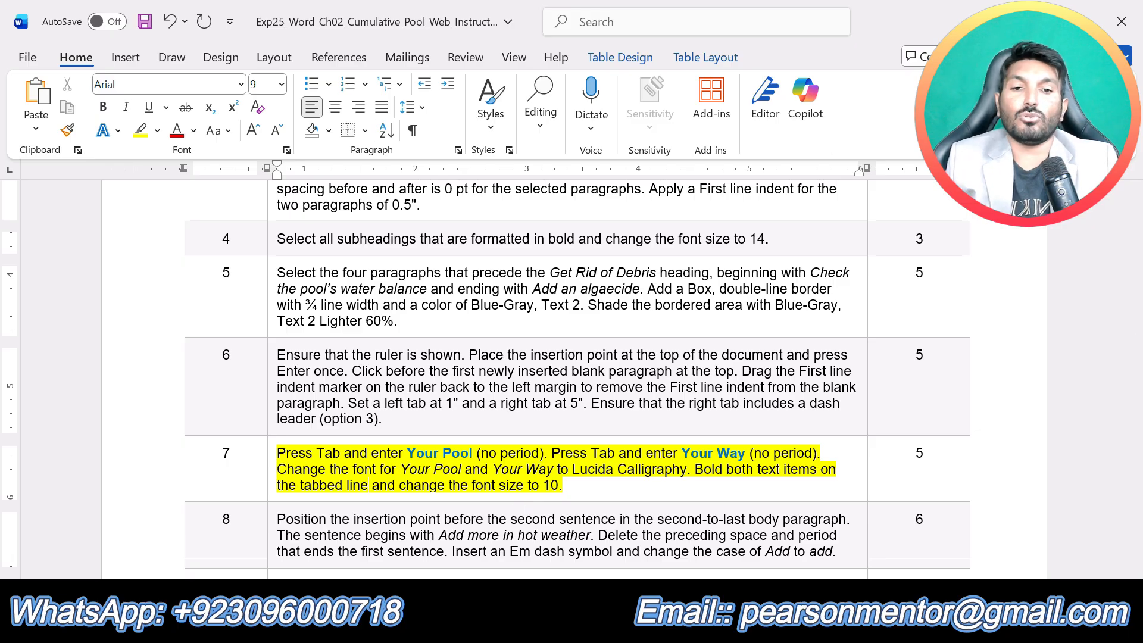
pyautogui.click(634, 622)
pyautogui.click(722, 552)
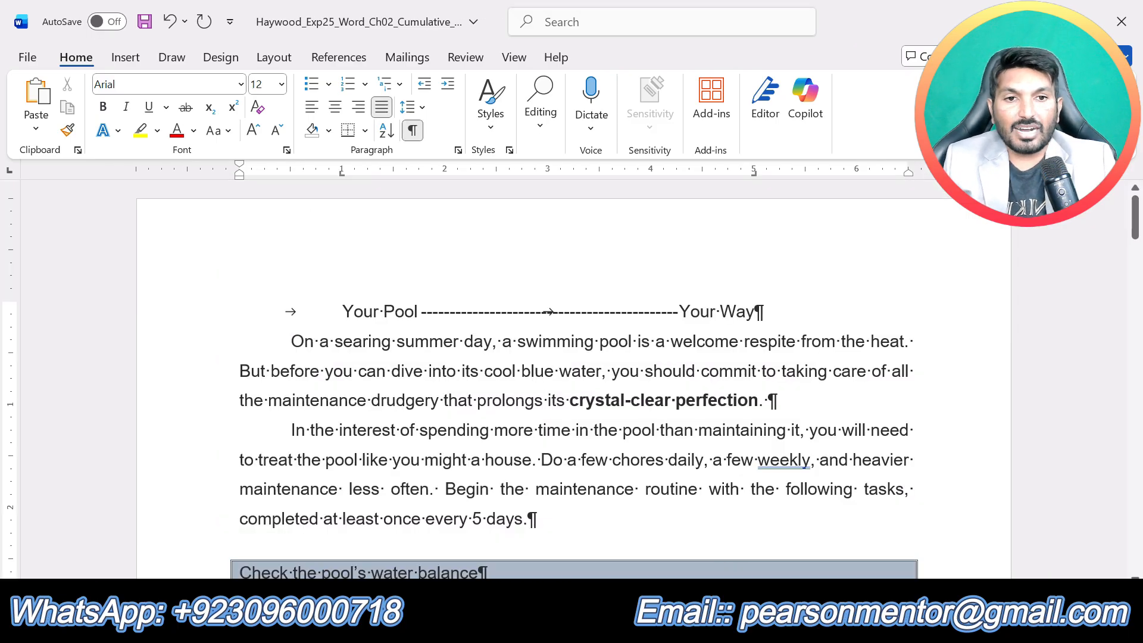
pyautogui.moveTo(754, 312); pyautogui.dragTo(336, 332)
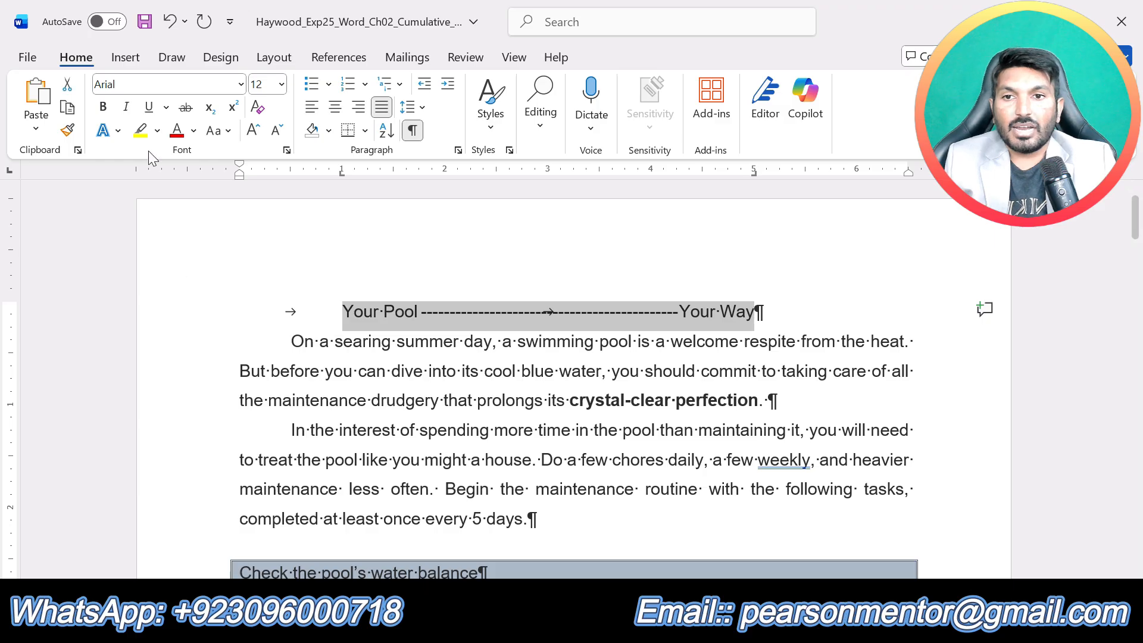
pyautogui.click(241, 84)
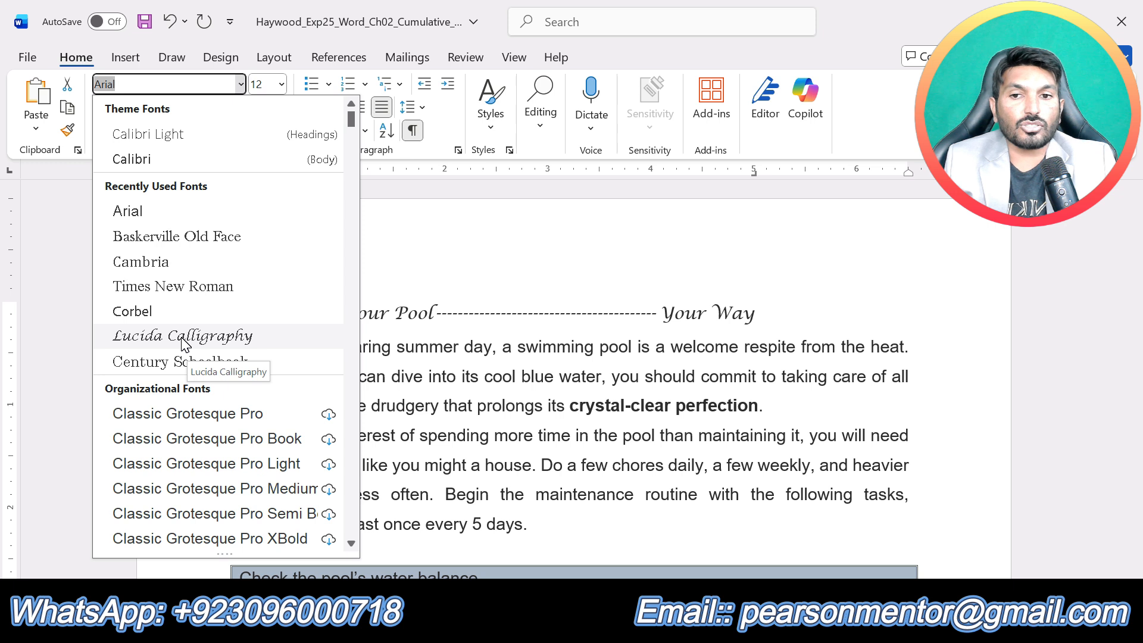
pyautogui.click(181, 337)
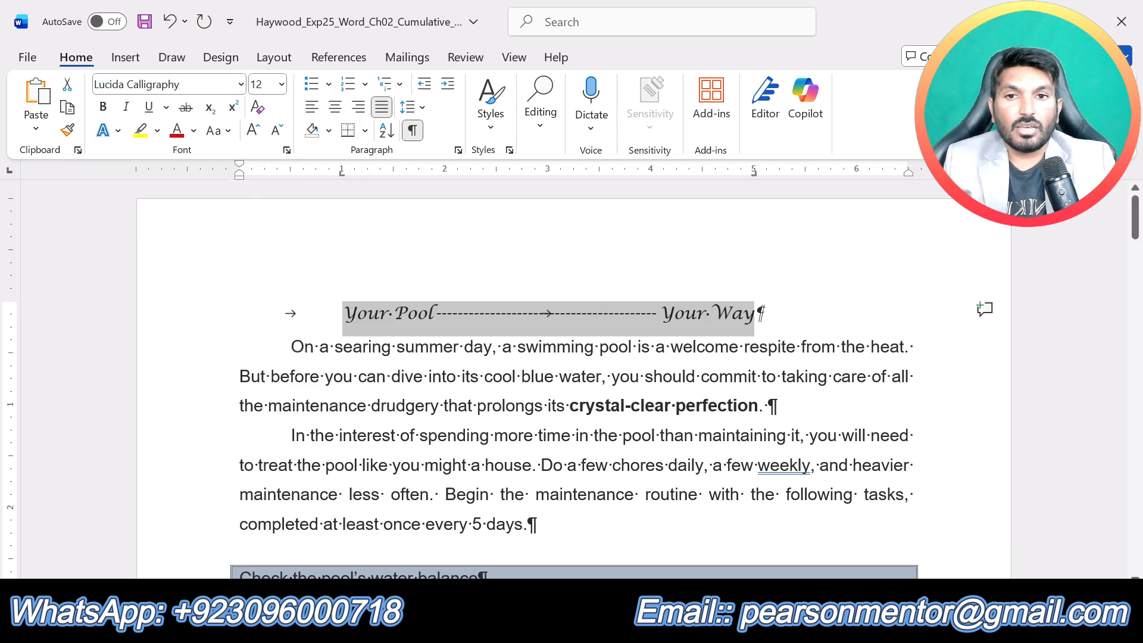
# - Set the selected "Your Pool" and "Your Way" text to font size 10 and make it bold
pyautogui.click(281, 85)
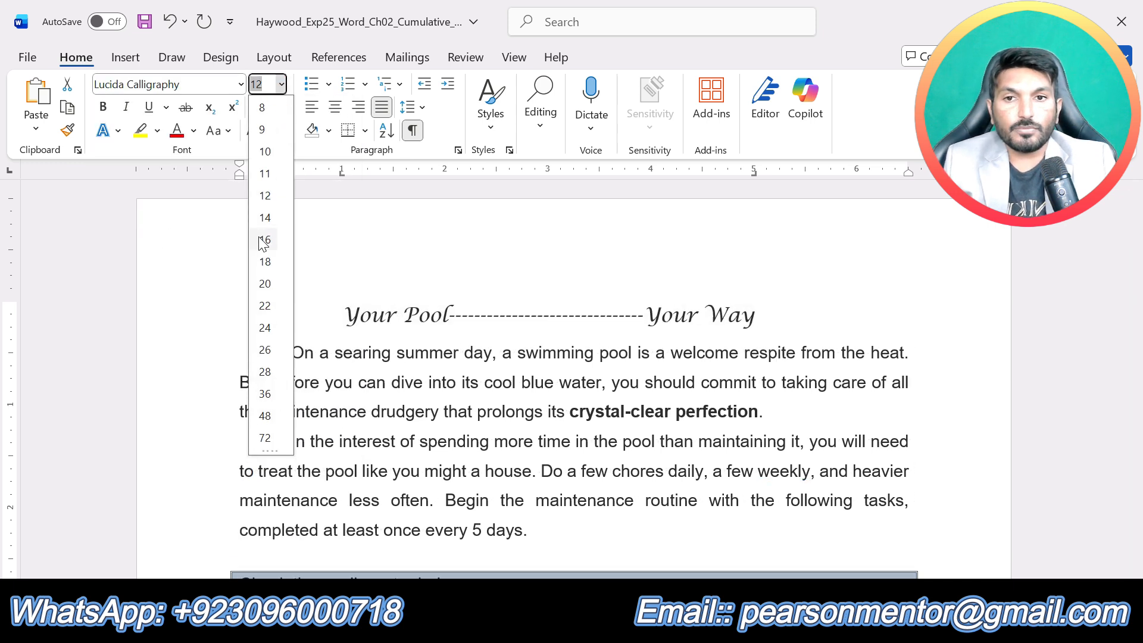
pyautogui.click(265, 151)
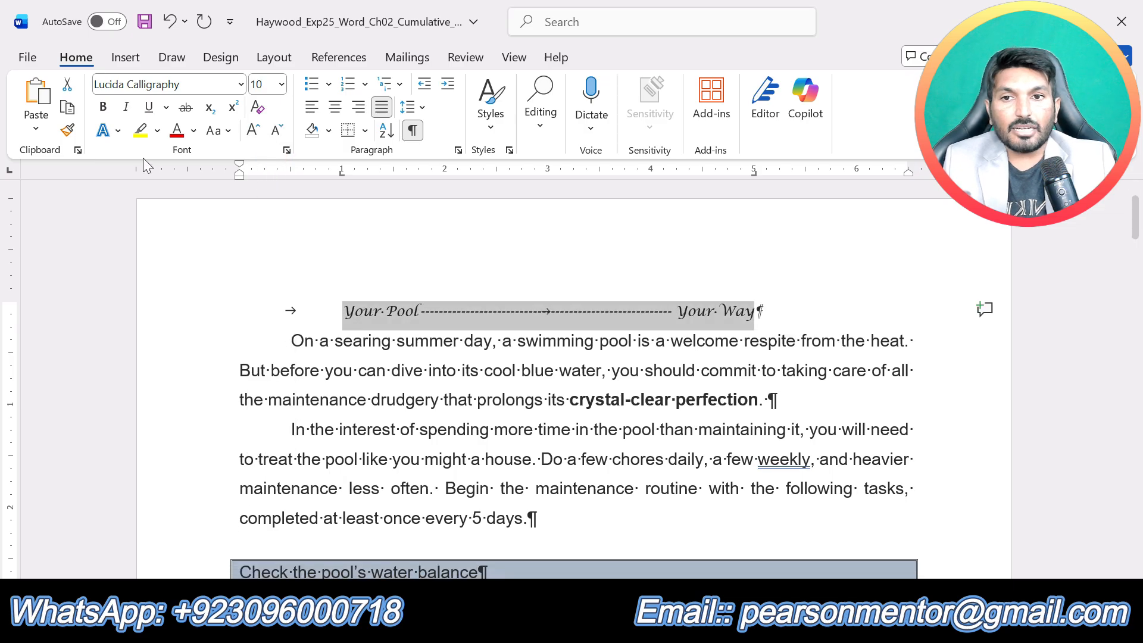
pyautogui.click(103, 108)
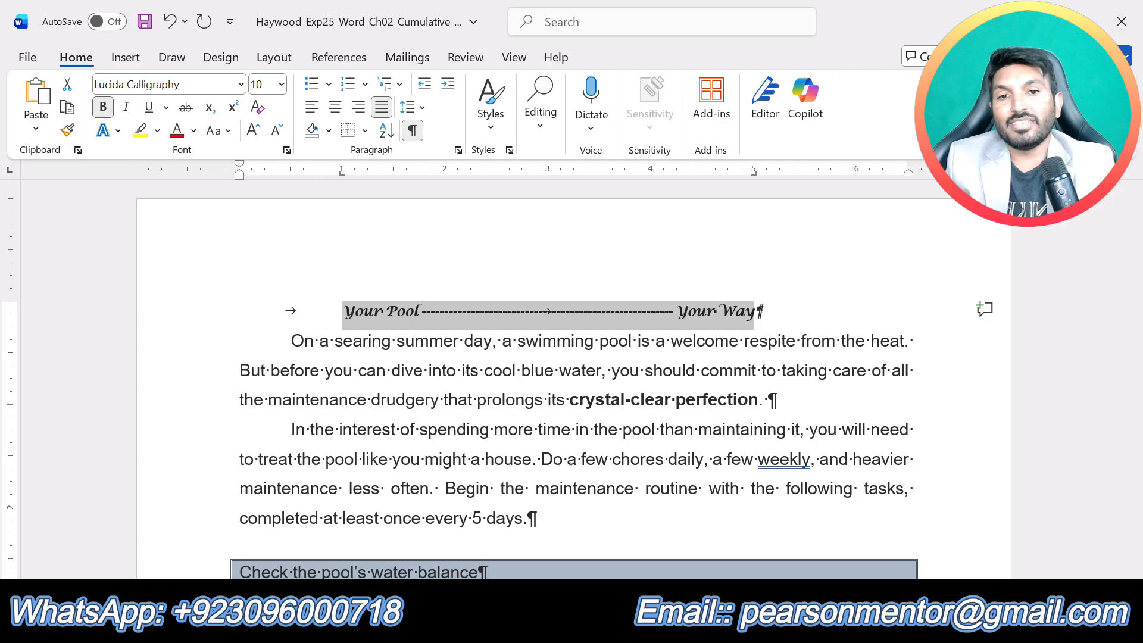
pyautogui.click(479, 394)
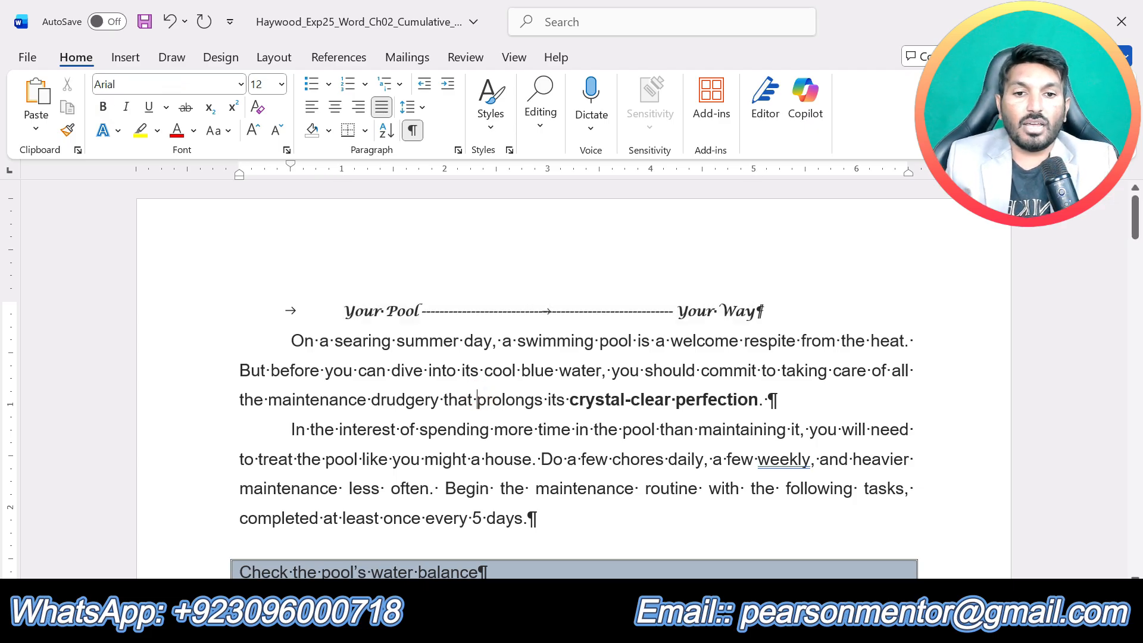
# - Switch to the instructions document, remove the highlight from step 7 and highlight the step 8 text in yellow
pyautogui.click(636, 623)
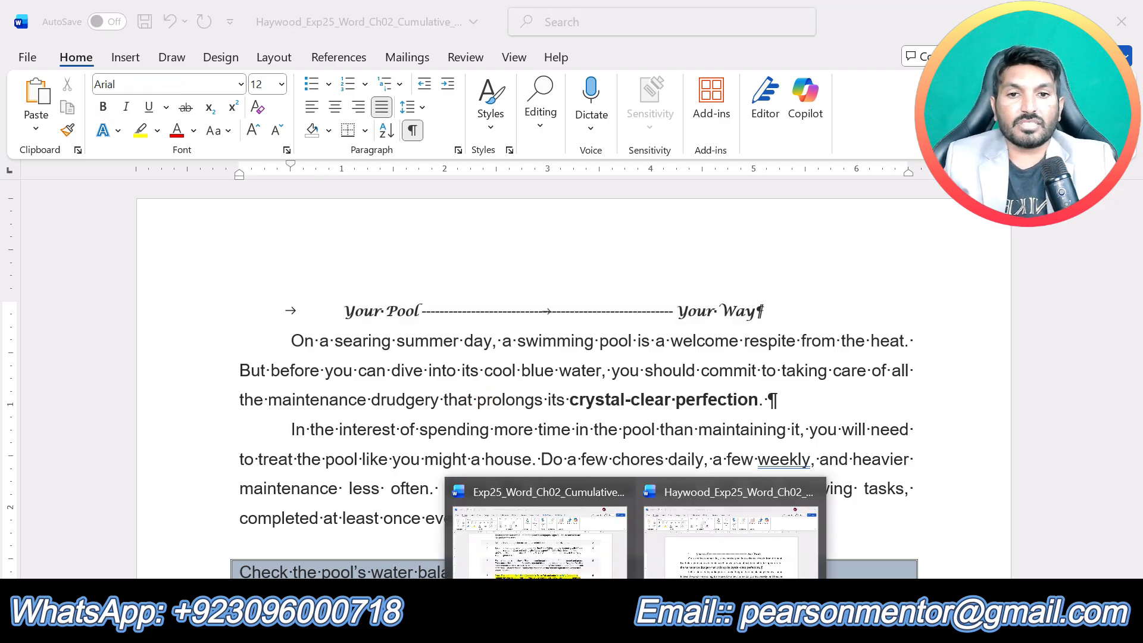
pyautogui.click(540, 546)
pyautogui.hotkey('ctrl', 'z')
pyautogui.scroll(-5, 608, 497)
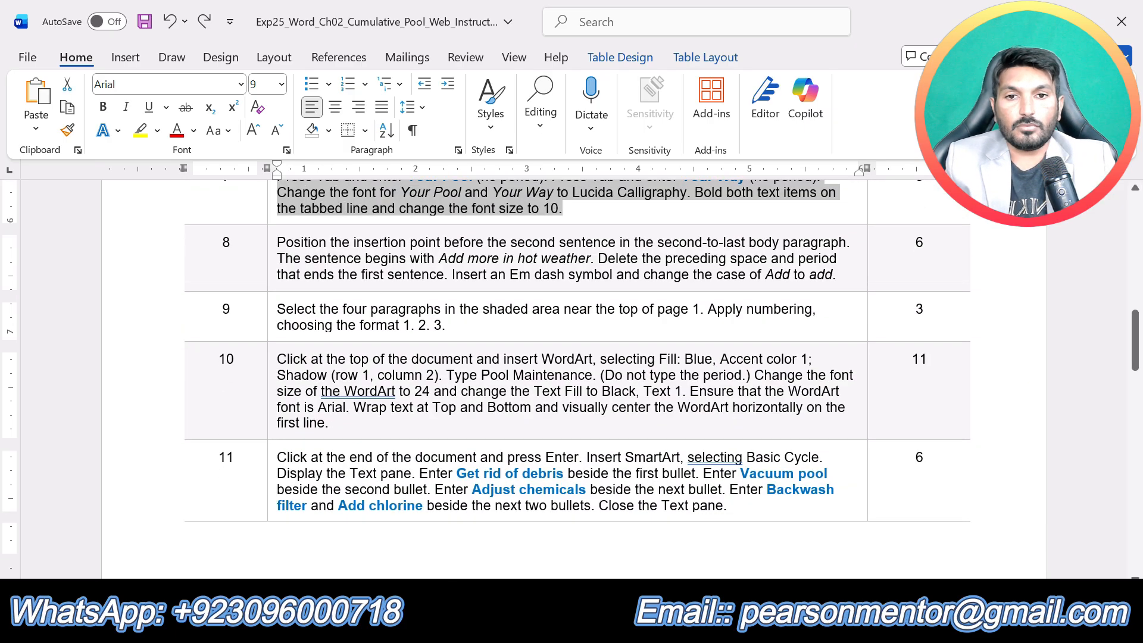
pyautogui.moveTo(836, 275); pyautogui.dragTo(277, 242)
pyautogui.click(358, 209)
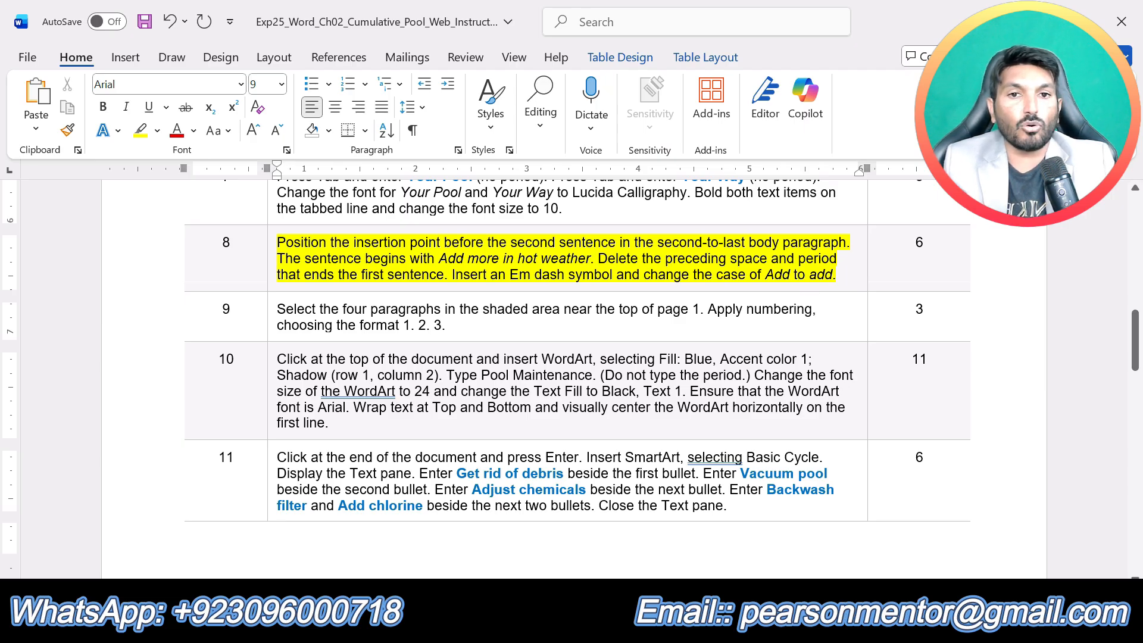
# - In the Cumulative_Pool document's second-to-last paragraph, delete the space and period before "Add more in hot weather", rechecking step 8 in the instructions
pyautogui.click(635, 629)
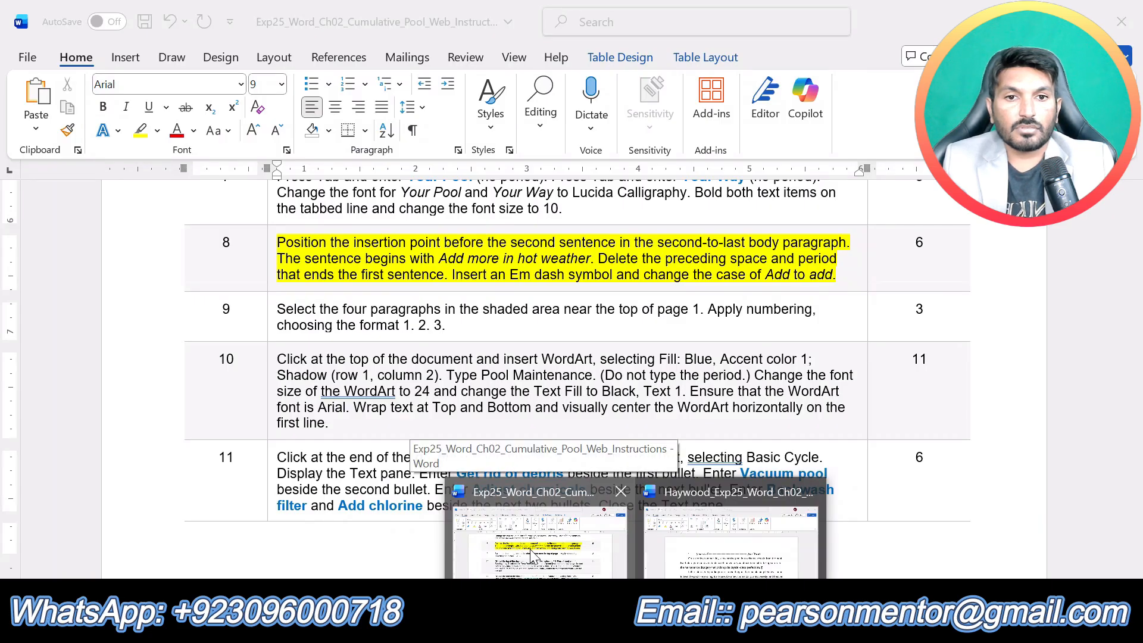
pyautogui.click(704, 547)
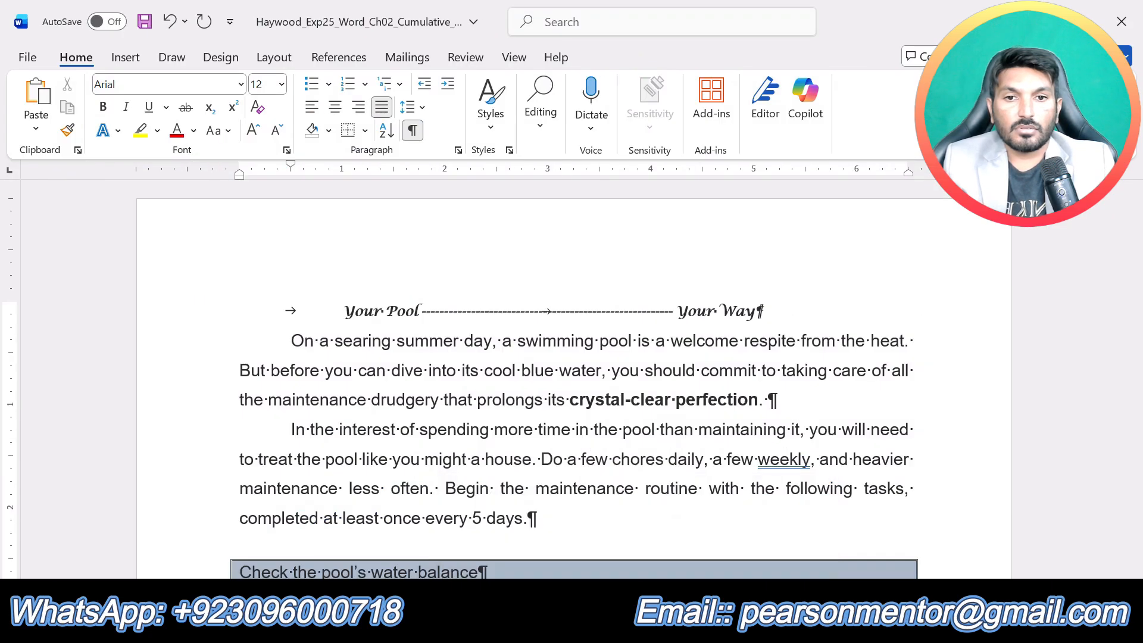
pyautogui.click(712, 462)
pyautogui.scroll(-10, 711, 462)
pyautogui.scroll(-15, 576, 381)
pyautogui.scroll(-6, 575, 381)
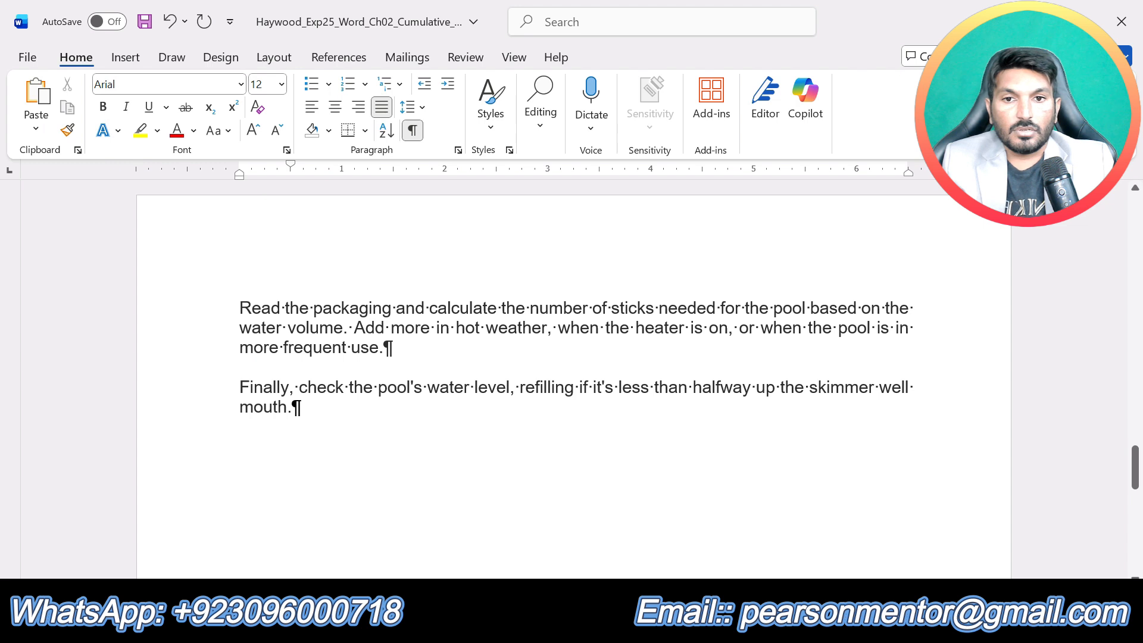
pyautogui.click(356, 327)
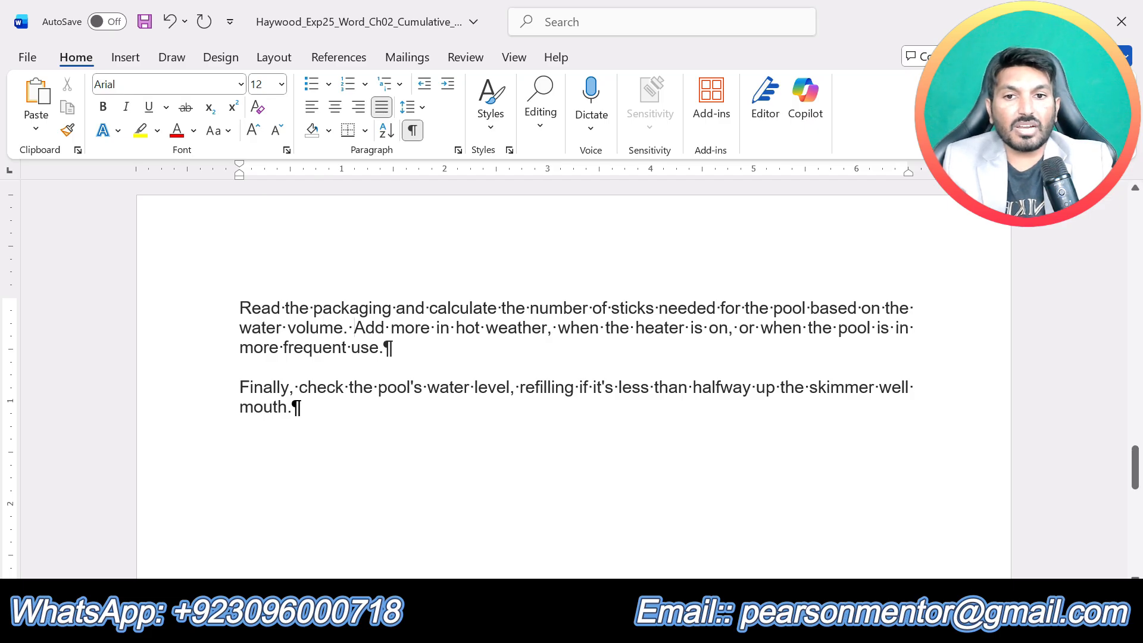
pyautogui.click(636, 626)
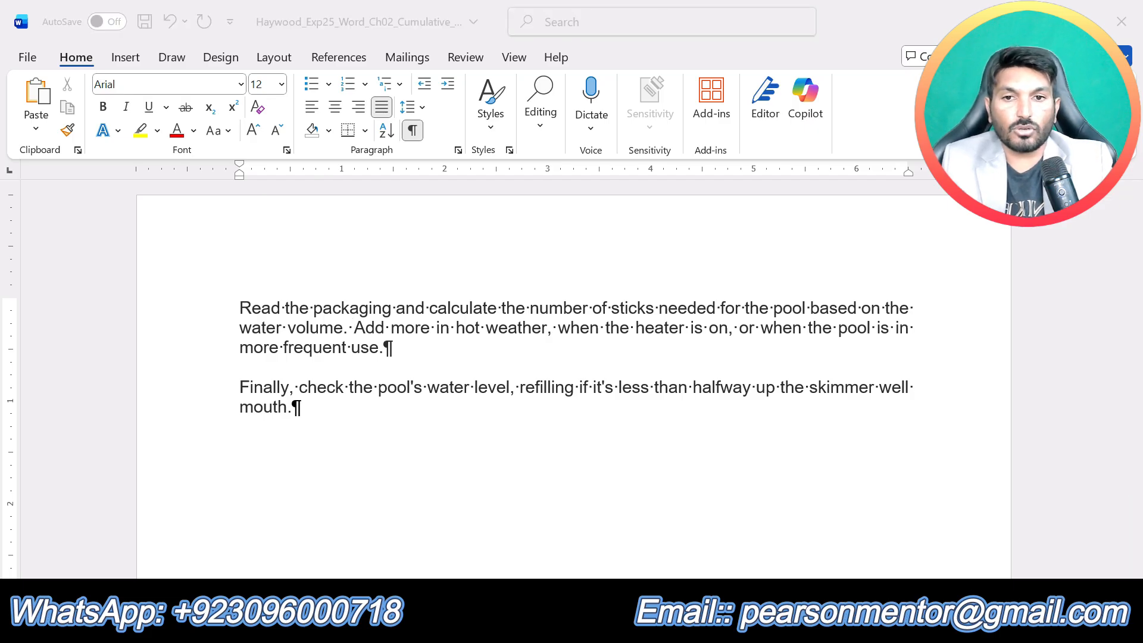
pyautogui.click(544, 544)
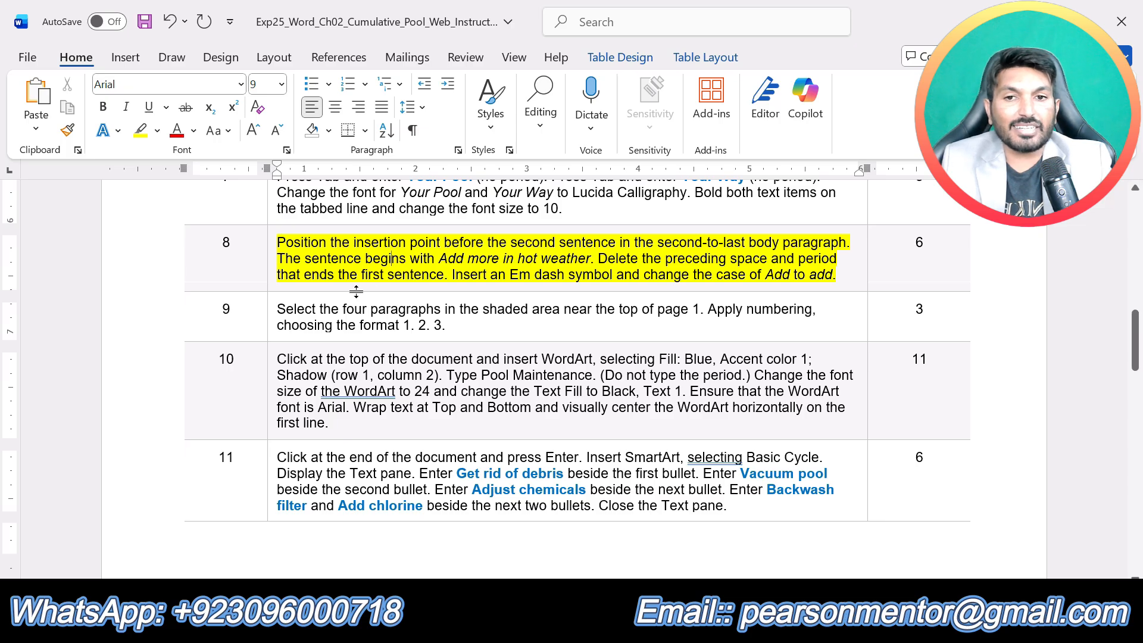
pyautogui.click(636, 625)
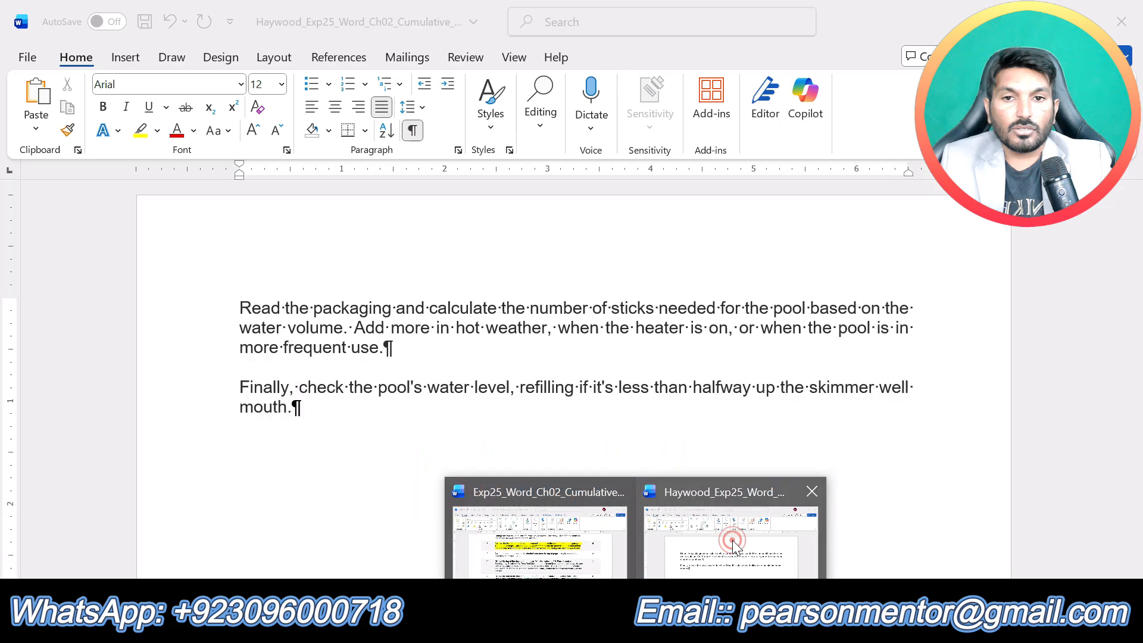
pyautogui.click(731, 542)
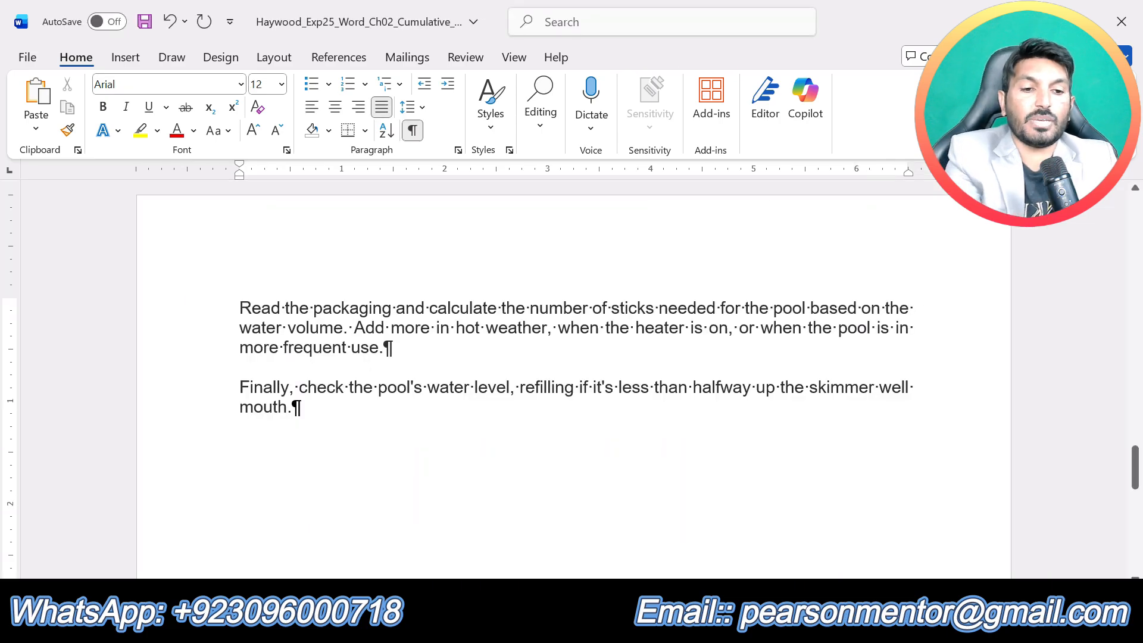
pyautogui.press('BackSpace')
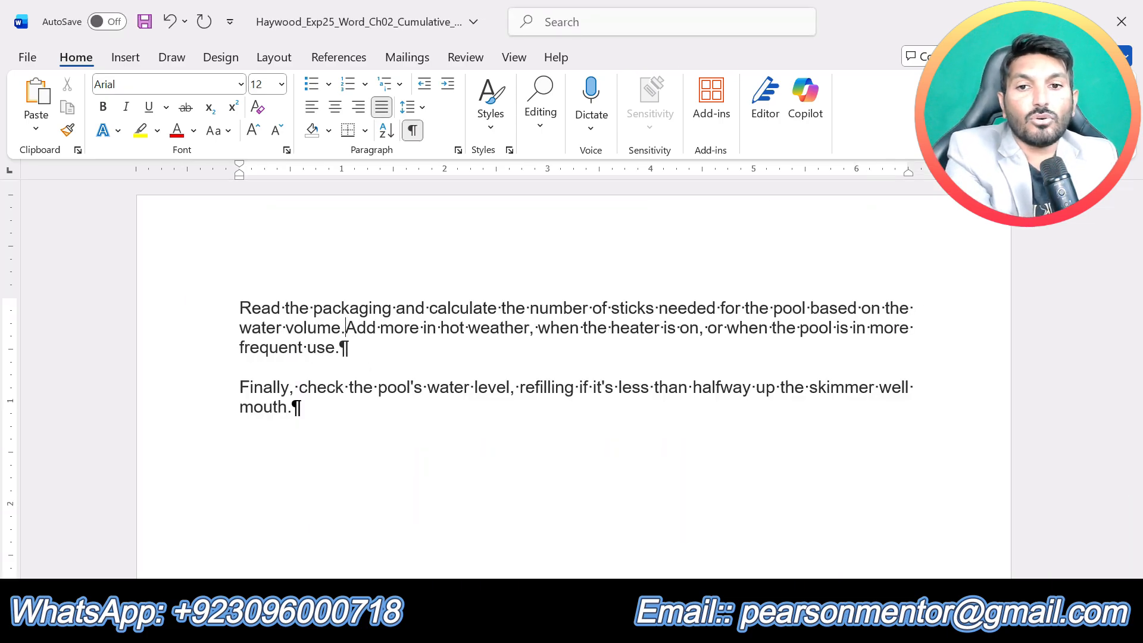
pyautogui.press('BackSpace')
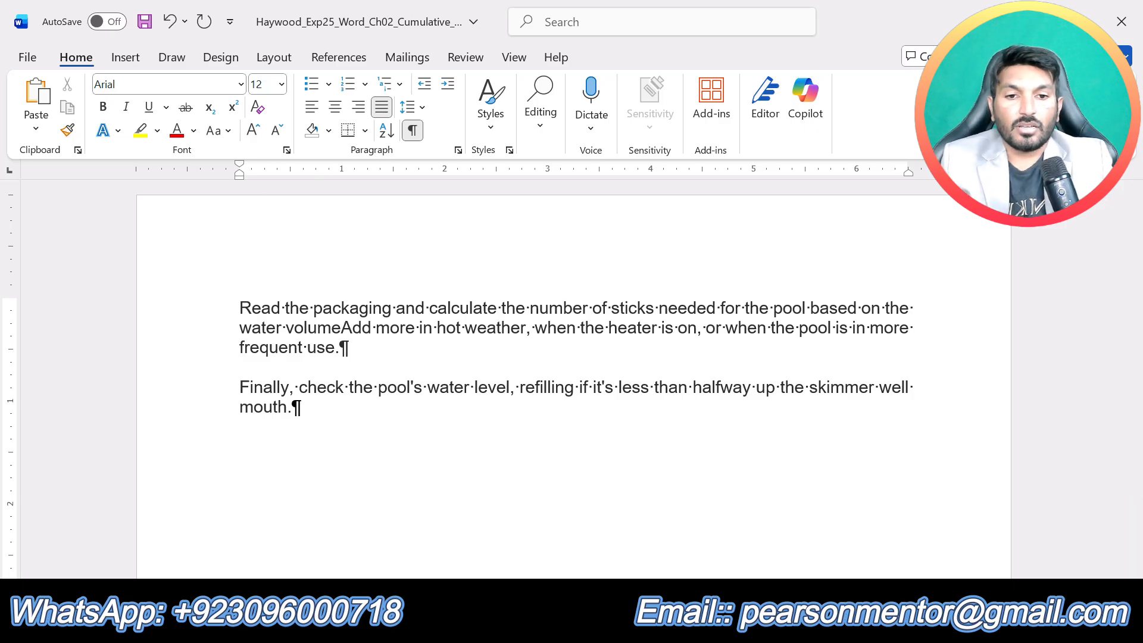
# - Recheck step 8, then insert an Em Dash between "volume" and "Add" and change "Add" to lowercase "add"
pyautogui.click(544, 538)
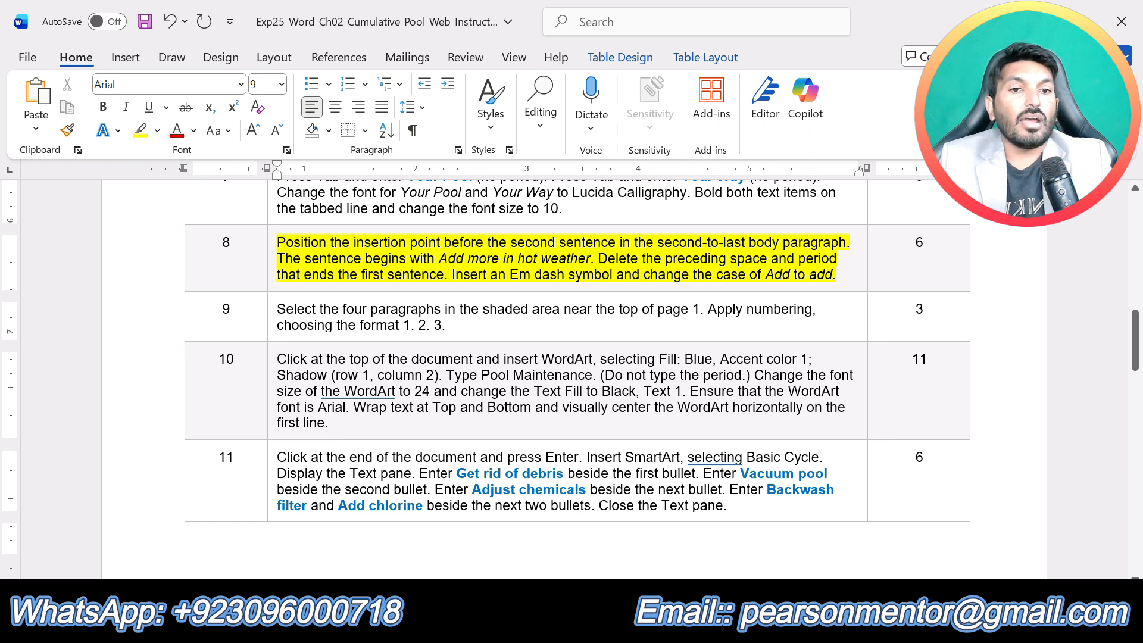
pyautogui.click(637, 623)
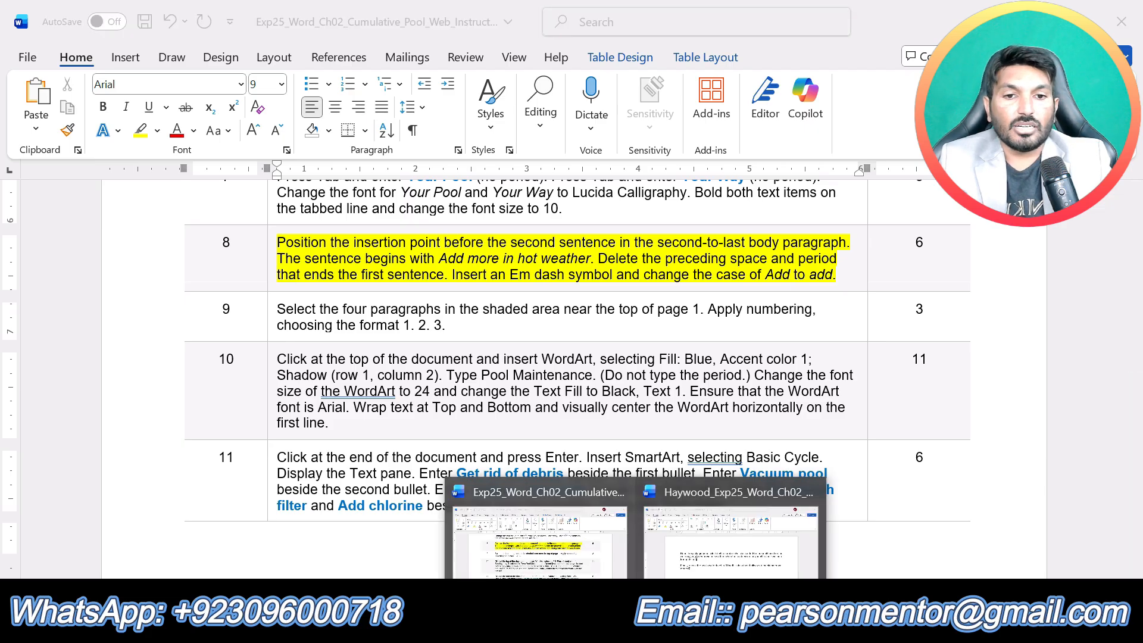
pyautogui.click(692, 564)
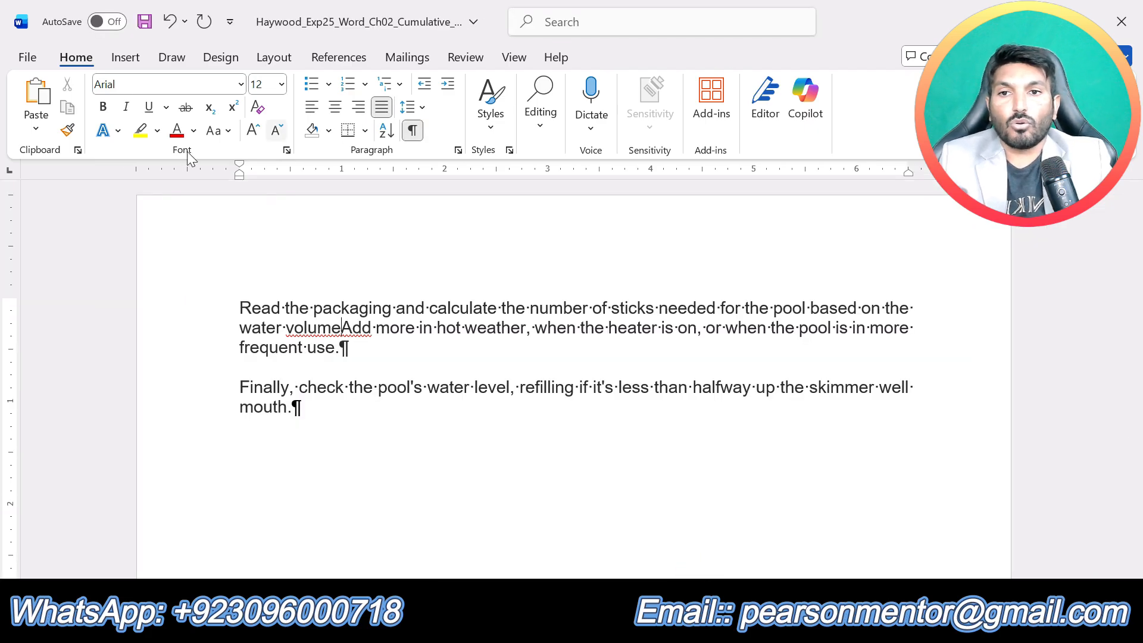
pyautogui.click(125, 58)
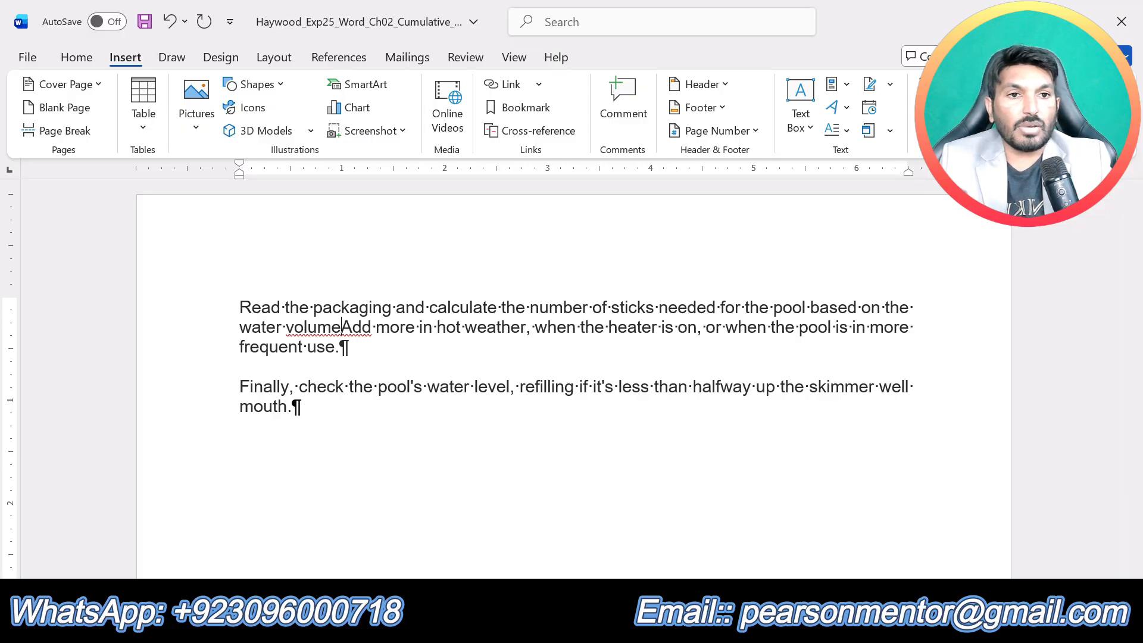
pyautogui.click(948, 108)
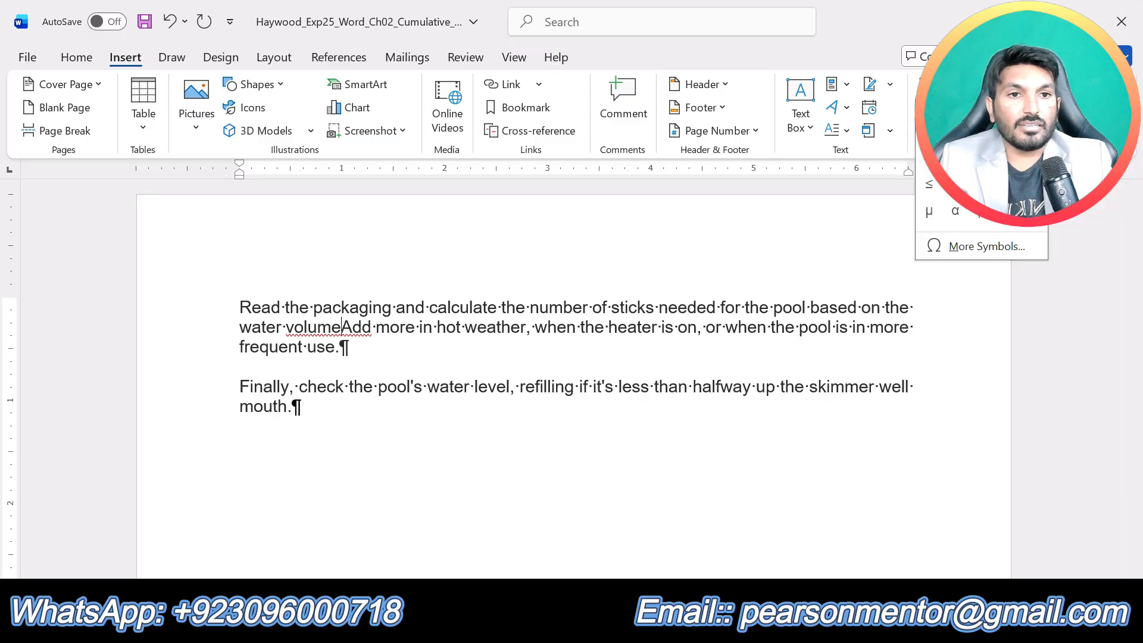
pyautogui.click(967, 245)
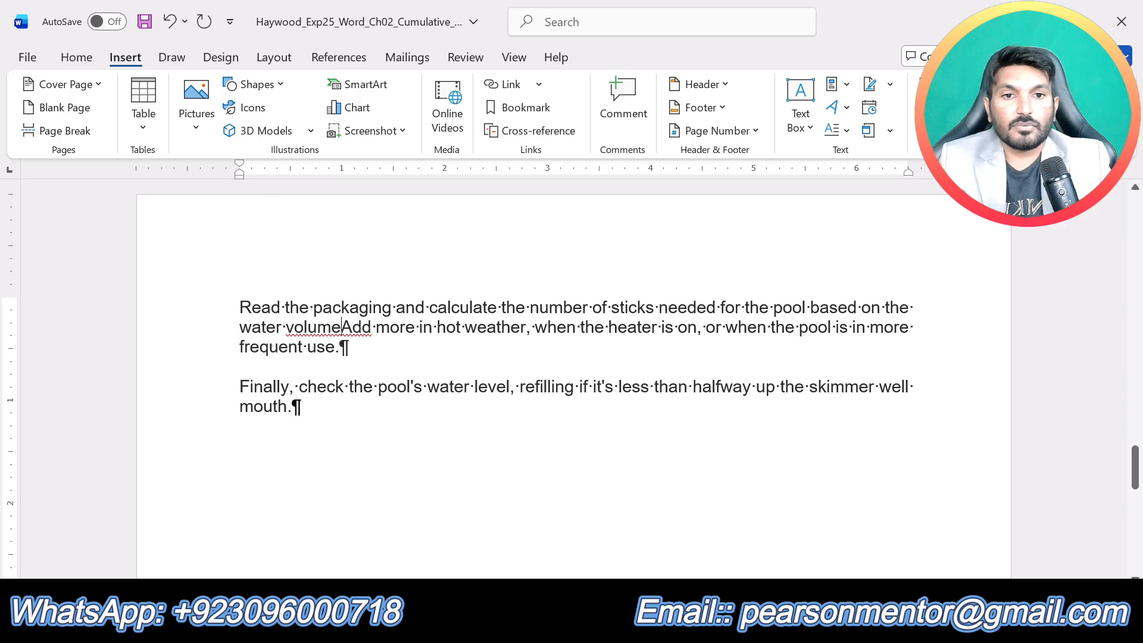
pyautogui.moveTo(468, 245); pyautogui.dragTo(807, 194)
pyautogui.click(706, 222)
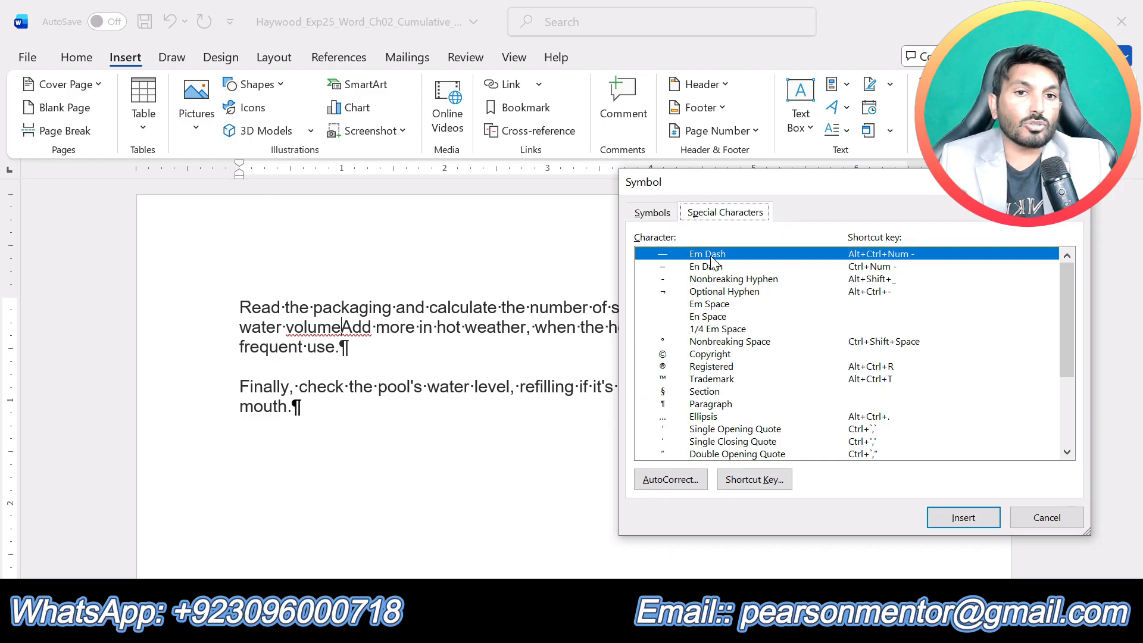
pyautogui.click(966, 518)
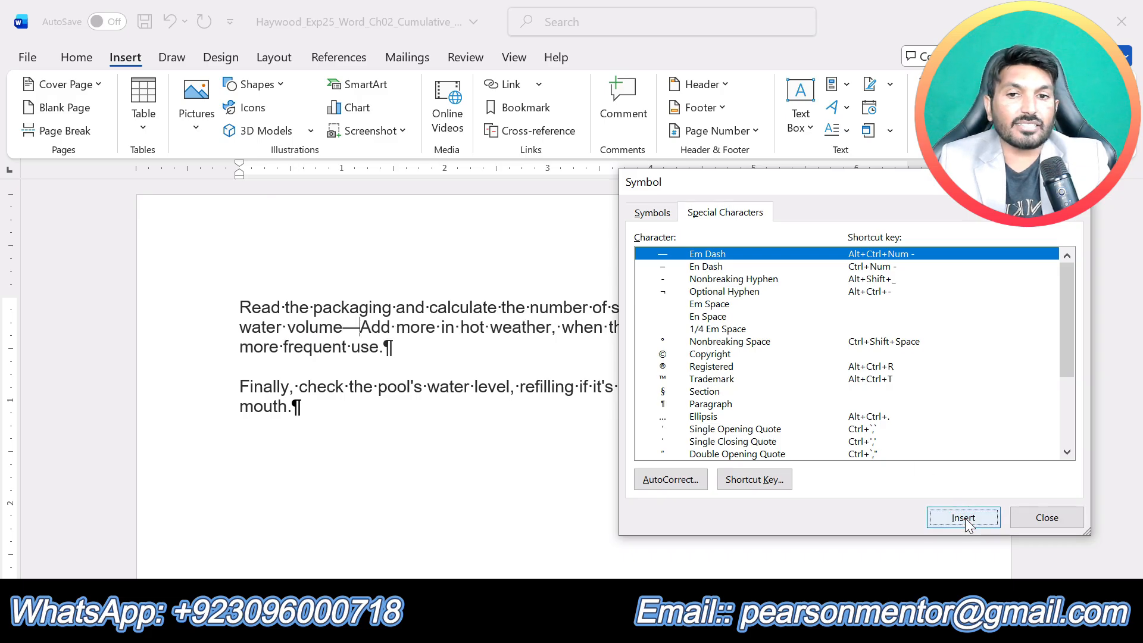
pyautogui.click(1053, 522)
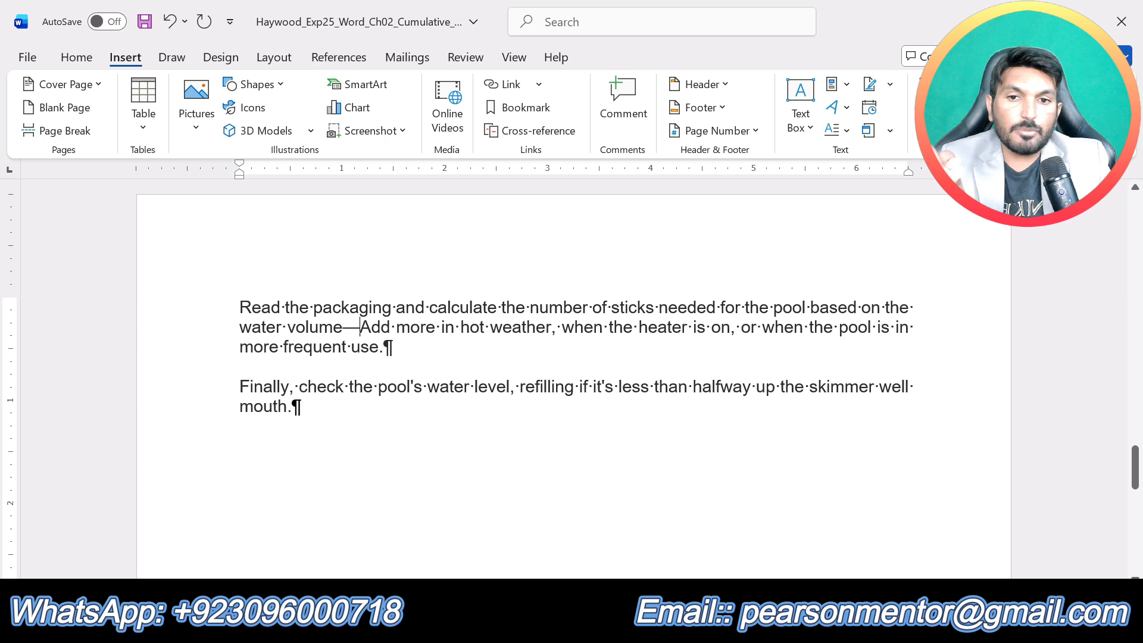
pyautogui.moveTo(361, 327); pyautogui.dragTo(371, 327)
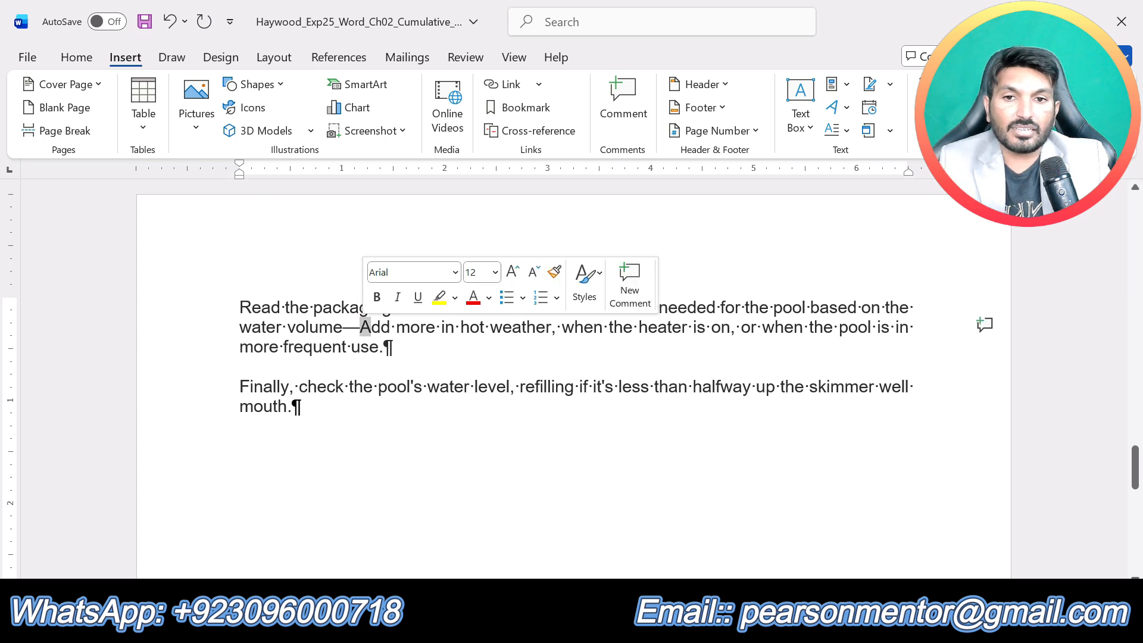
pyautogui.write('a')
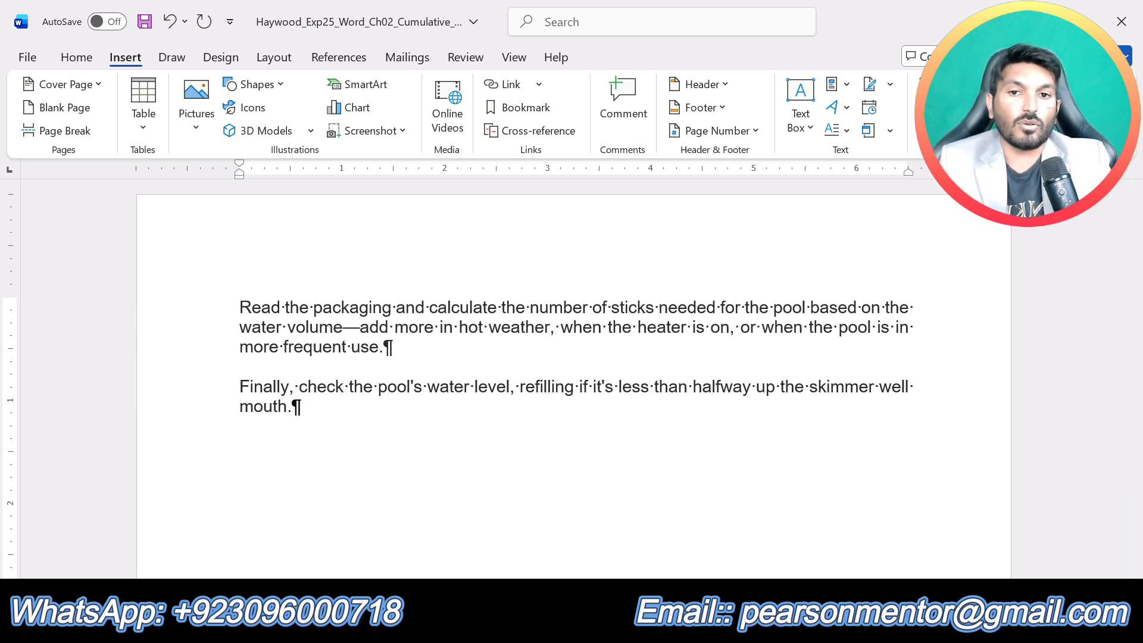
# - Return to the instructions document, remove the highlight from step 8 and highlight the step 9 text in yellow
pyautogui.hotkey('alt', 'Tab')
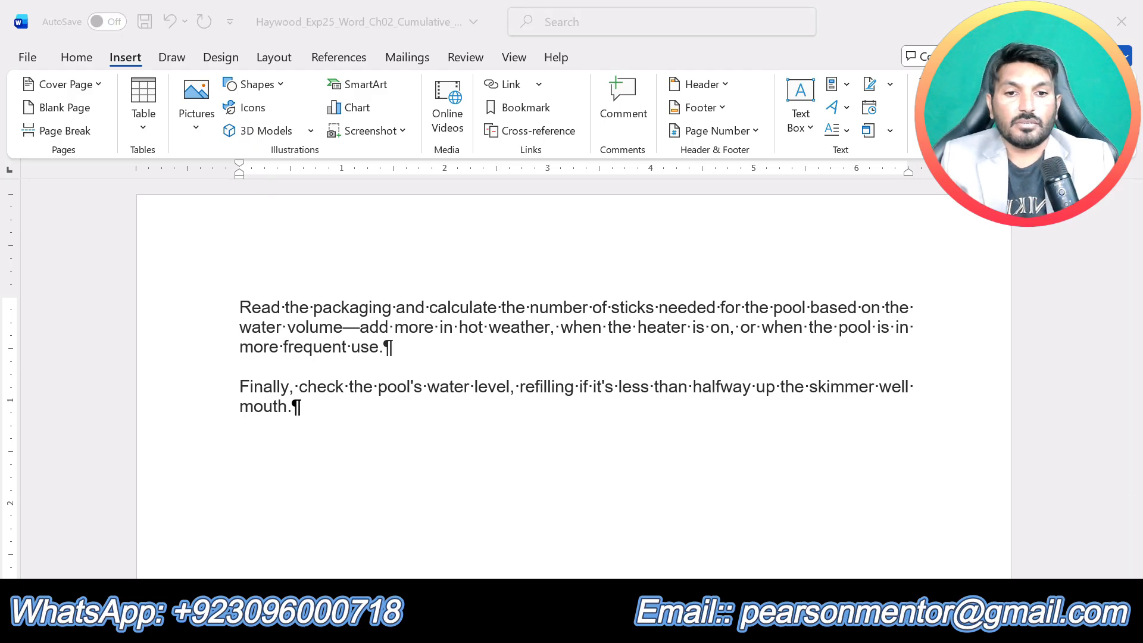
pyautogui.click(582, 551)
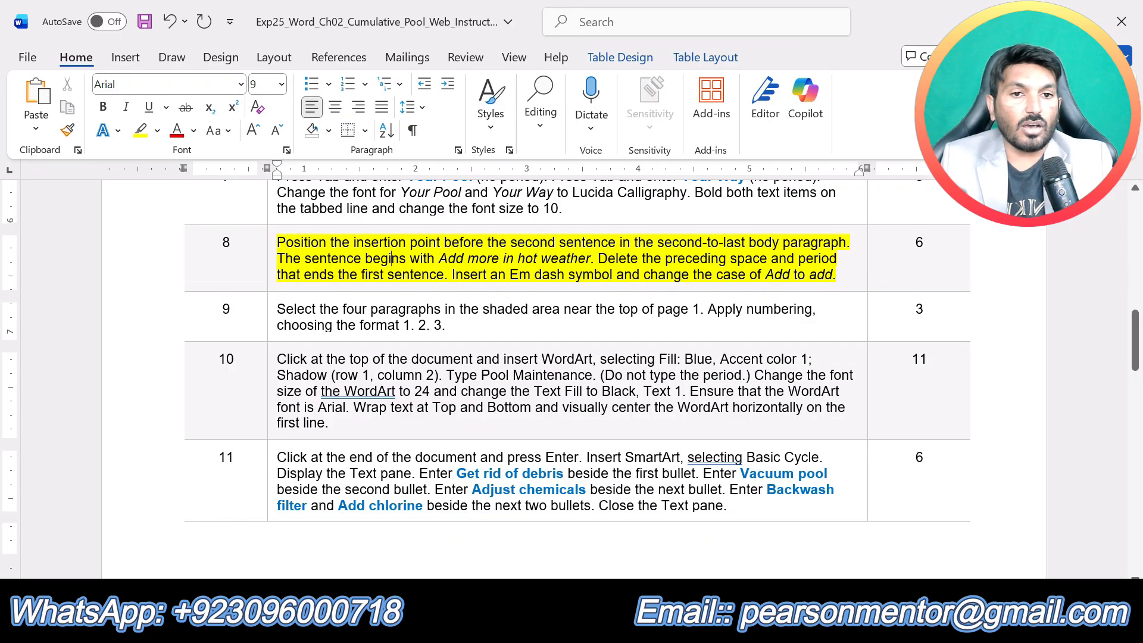
pyautogui.hotkey('ctrl', 'z')
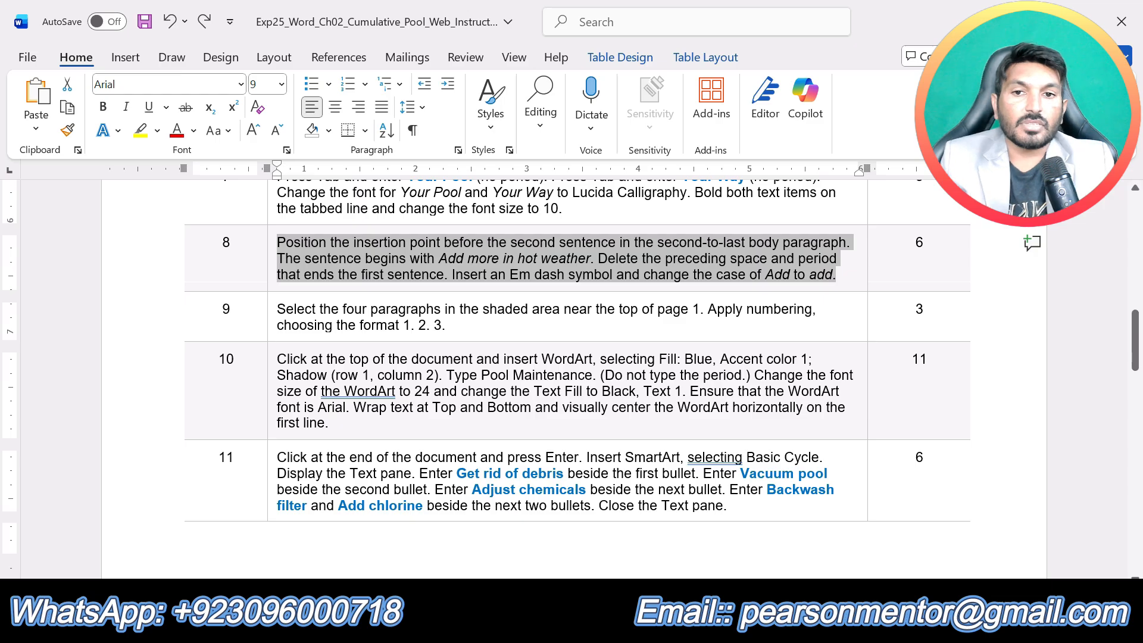
pyautogui.moveTo(448, 325); pyautogui.dragTo(278, 312)
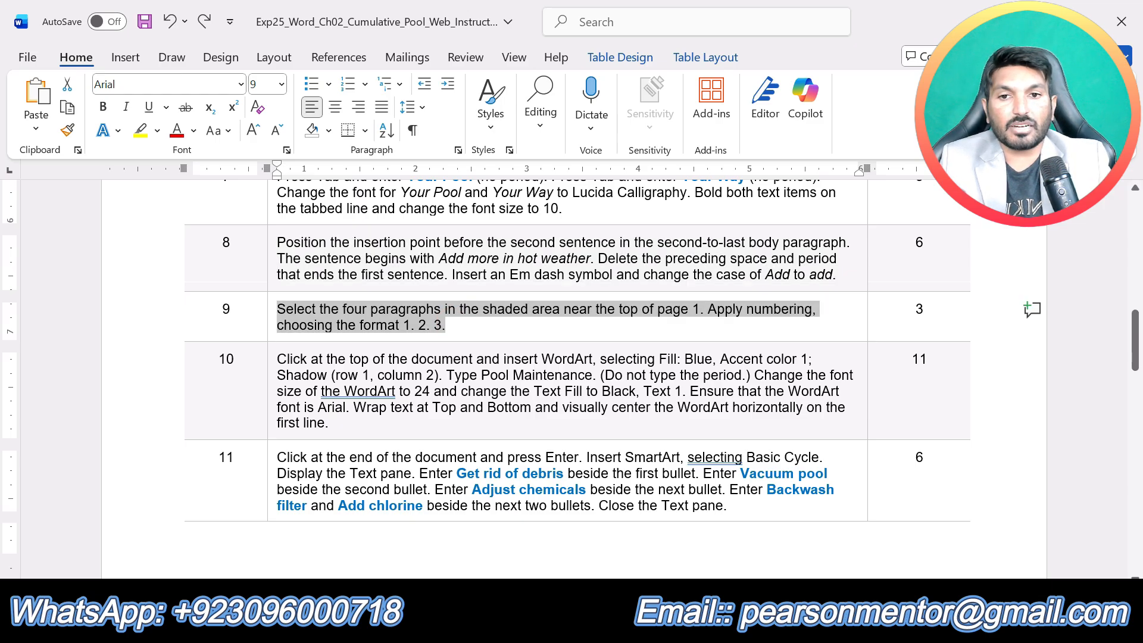
pyautogui.click(356, 284)
pyautogui.click(360, 325)
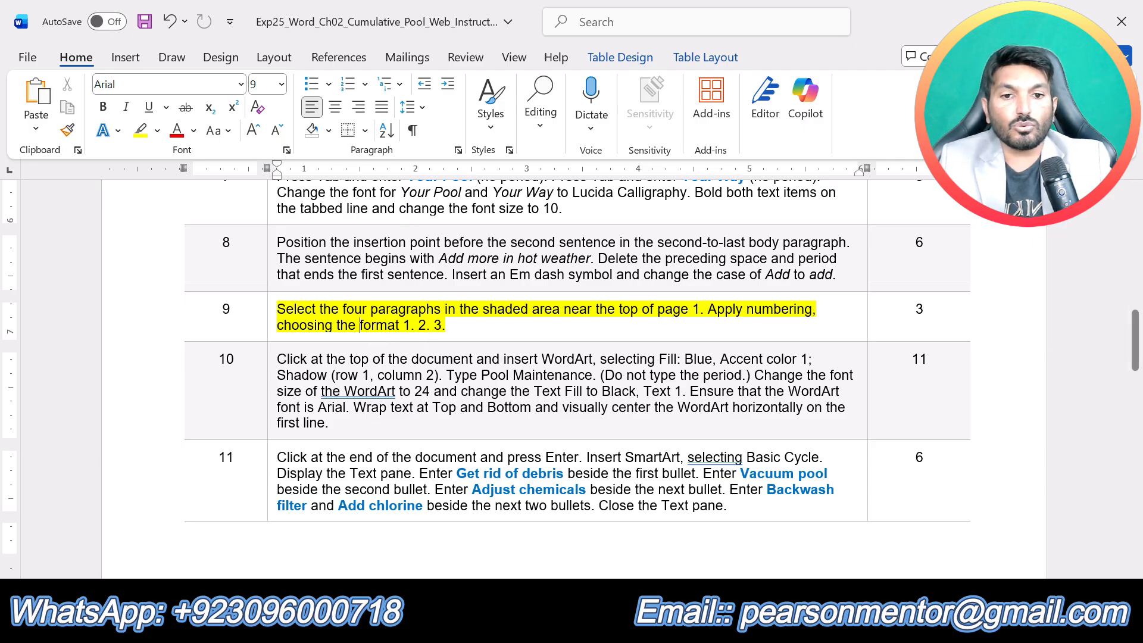
# - In the Cumulative_Pool document, apply 1. 2. 3. numbering to the four shaded paragraphs from "Check the pool's water balance" to "Add an algaecide"
pyautogui.click(635, 623)
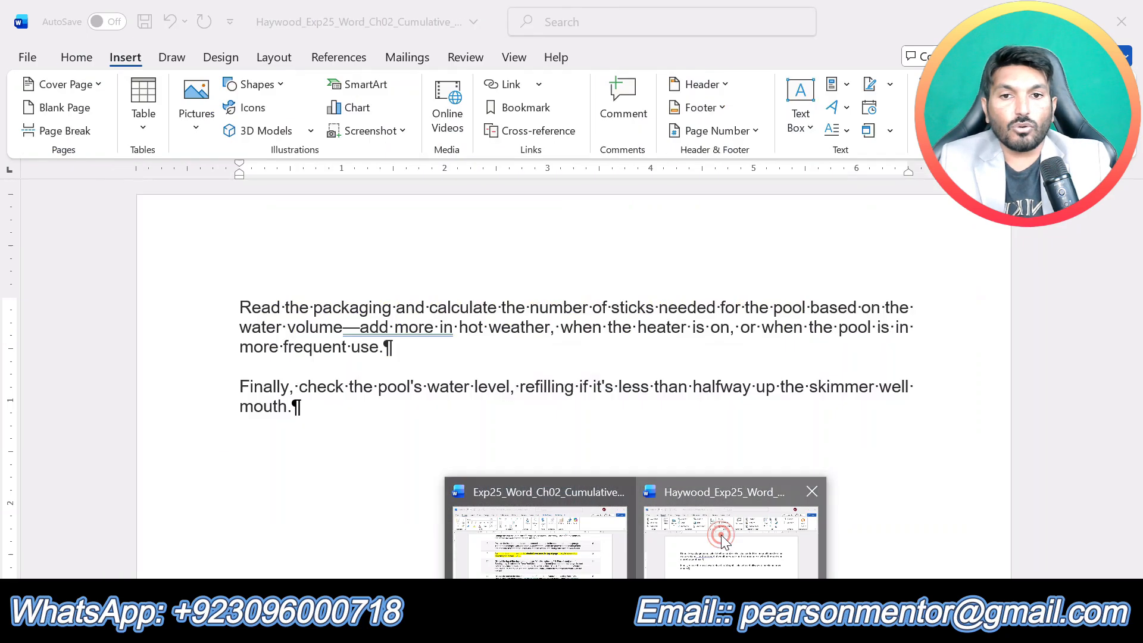
pyautogui.click(732, 542)
pyautogui.scroll(15, 572, 369)
pyautogui.scroll(15, 572, 369)
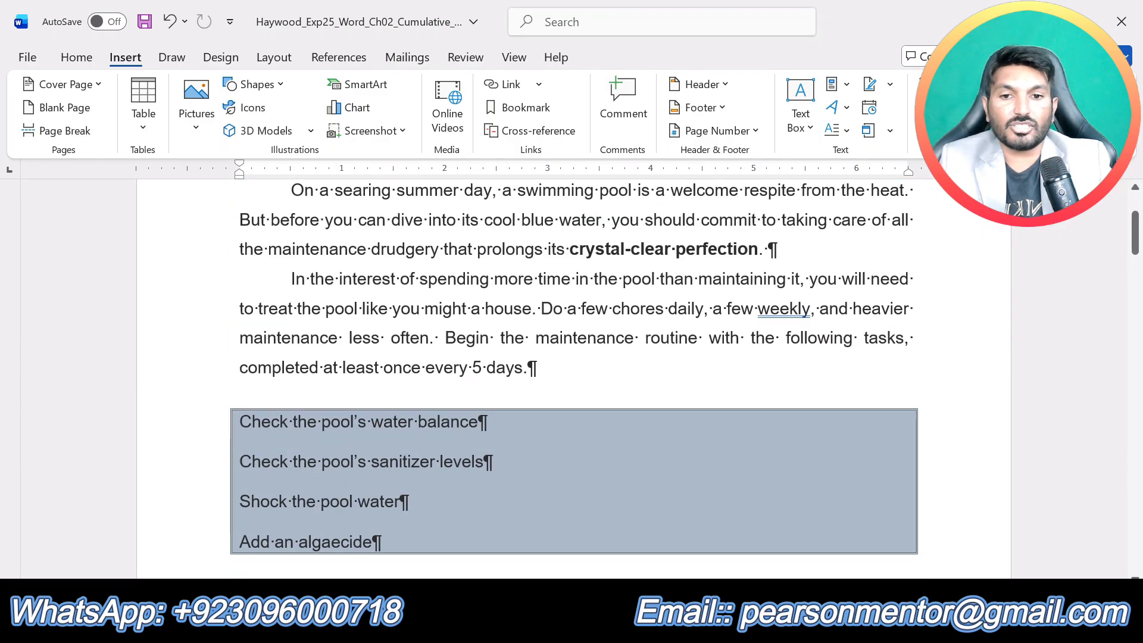
pyautogui.moveTo(381, 543)
pyautogui.mouseDown()
pyautogui.moveTo(488, 462)
pyautogui.moveTo(247, 442)
pyautogui.mouseUp()
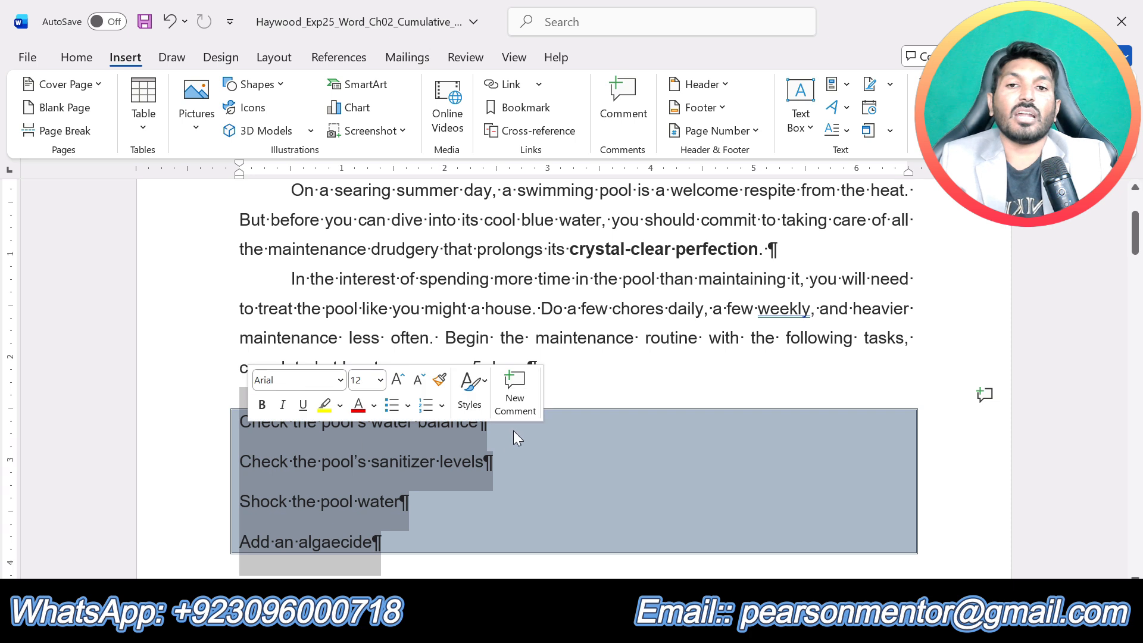
pyautogui.click(78, 59)
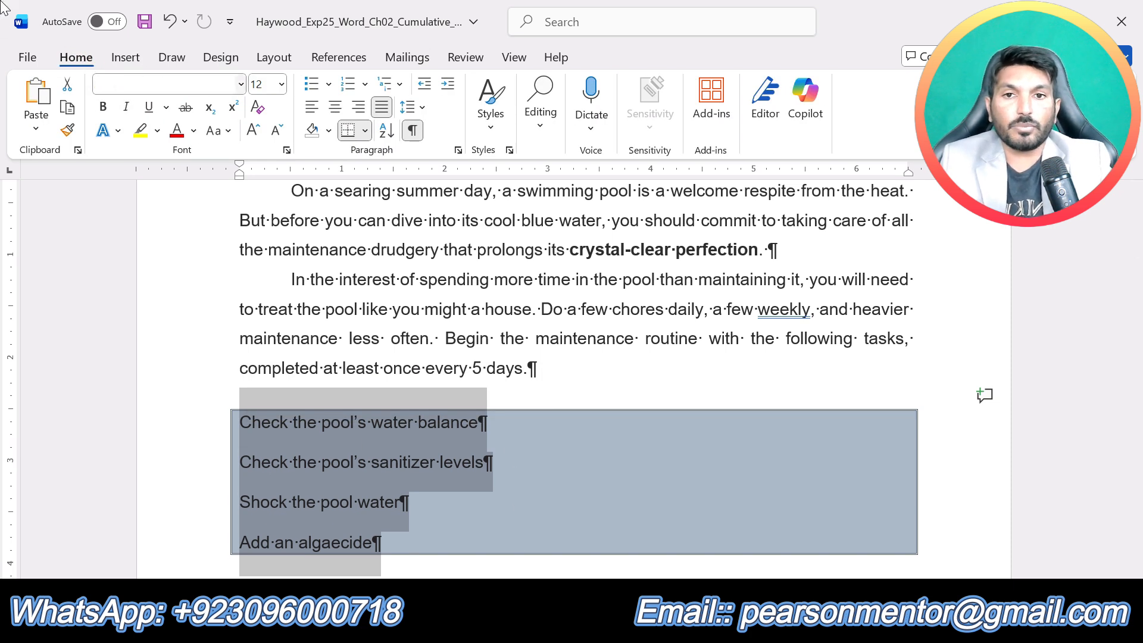
pyautogui.click(366, 84)
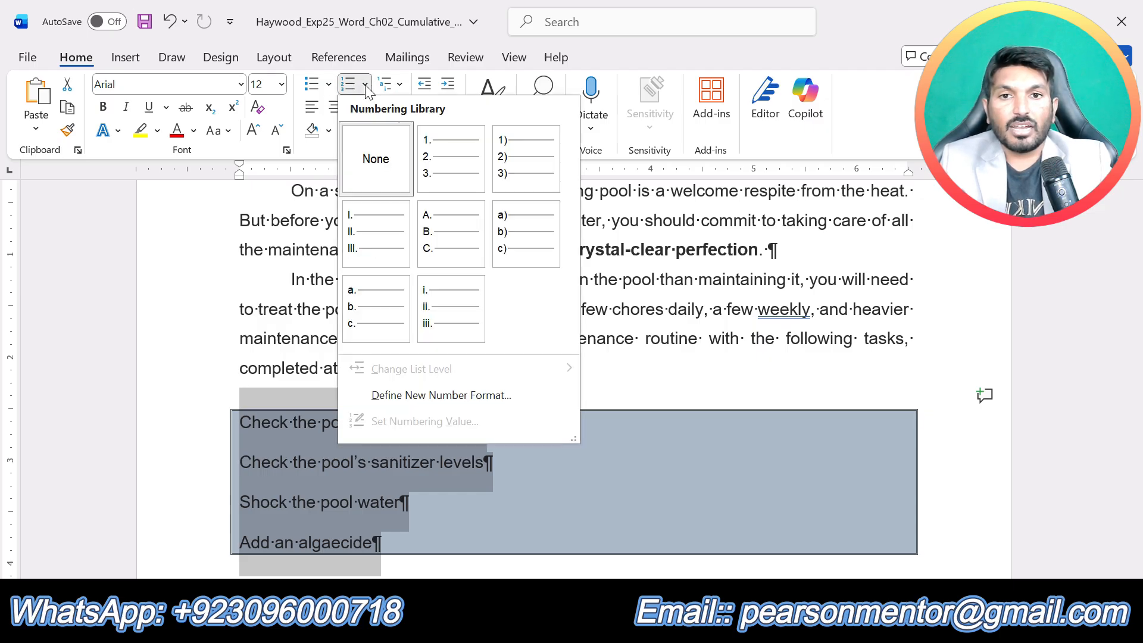
pyautogui.click(463, 172)
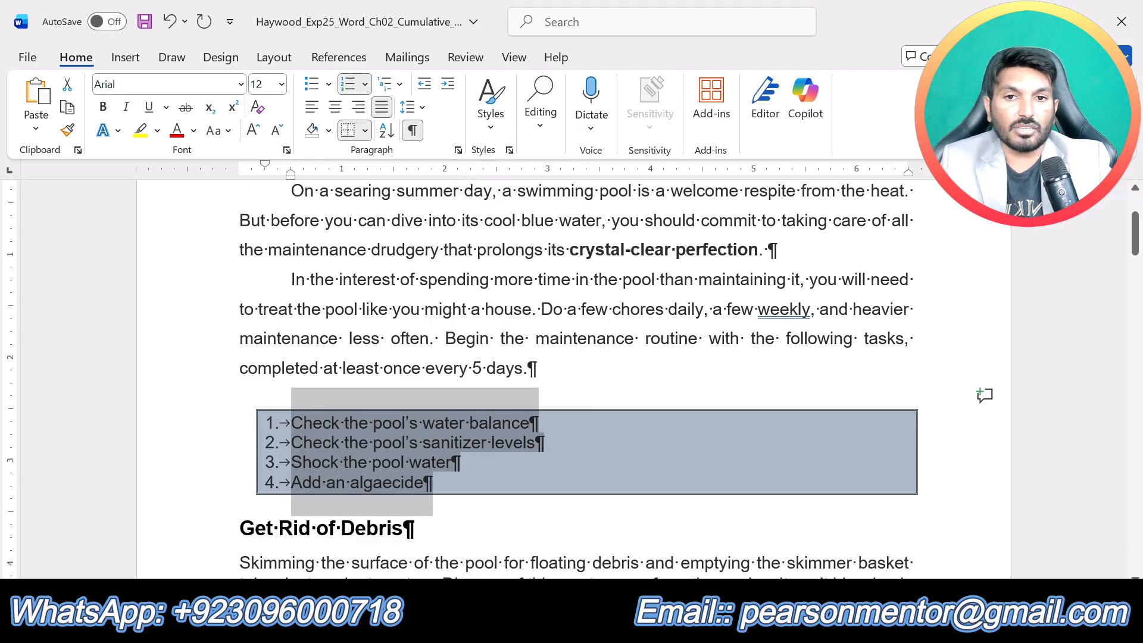
# - Check the numbered list, review the upcoming steps in the instructions document, and return to the end of the Cumulative_Pool document's second body paragraph
pyautogui.scroll(3, 572, 357)
pyautogui.scroll(-1, 623, 379)
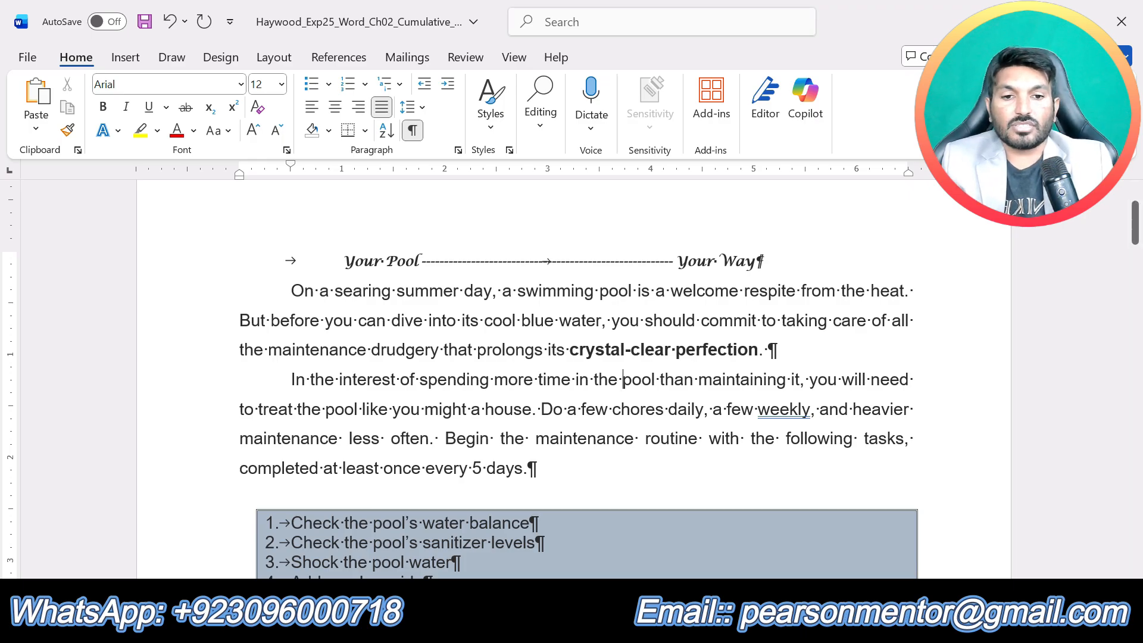
pyautogui.click(636, 626)
pyautogui.click(540, 536)
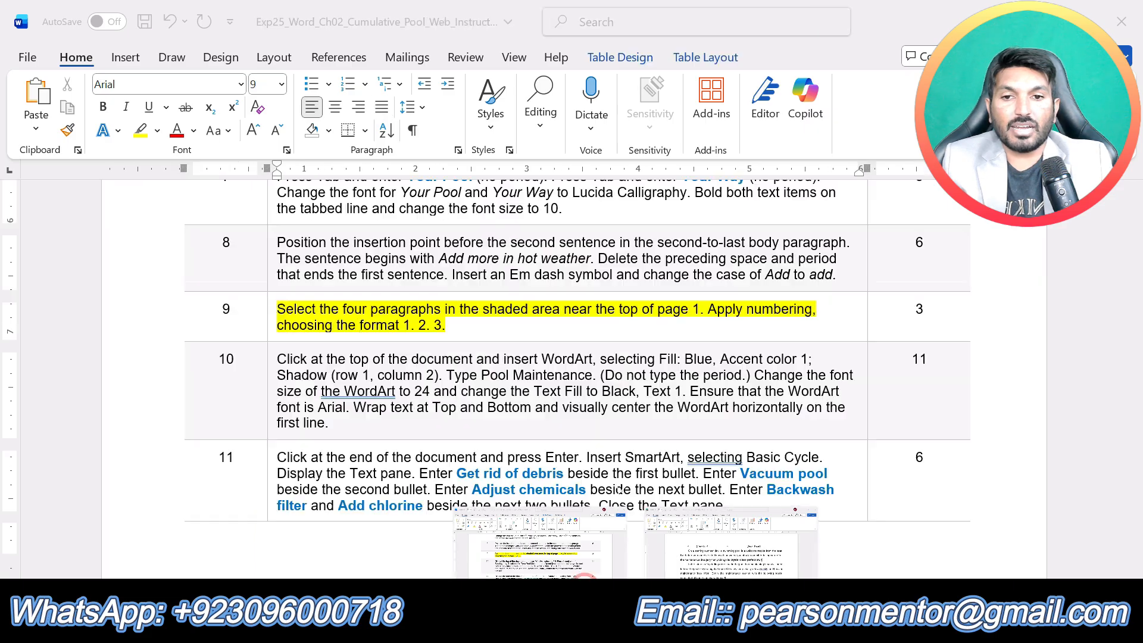
pyautogui.scroll(-20, 571, 381)
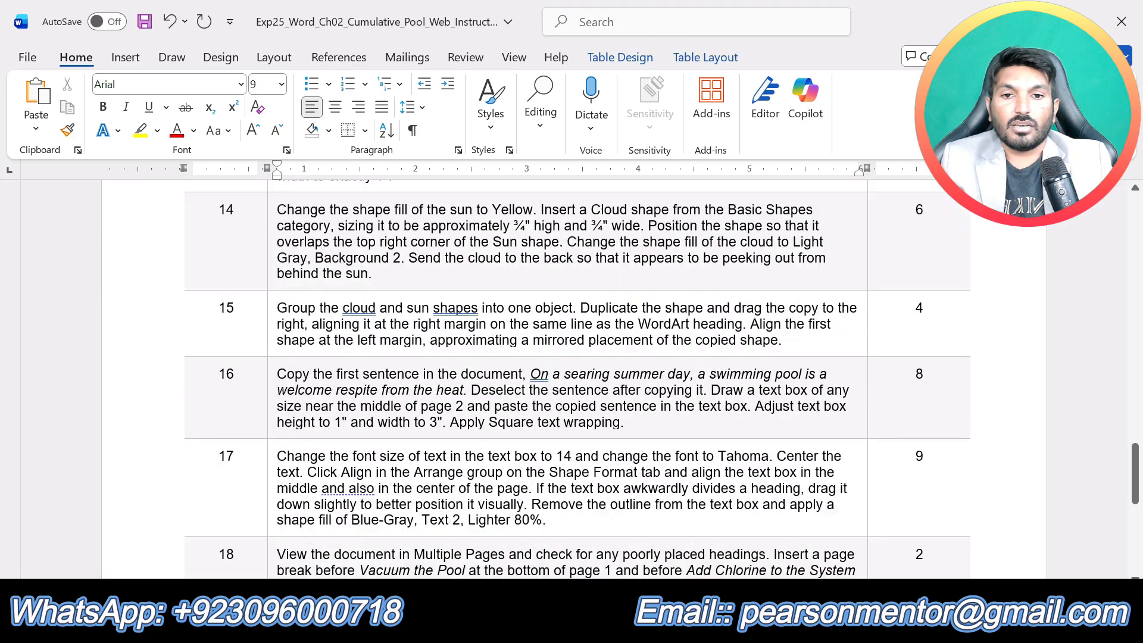
pyautogui.scroll(18, 572, 381)
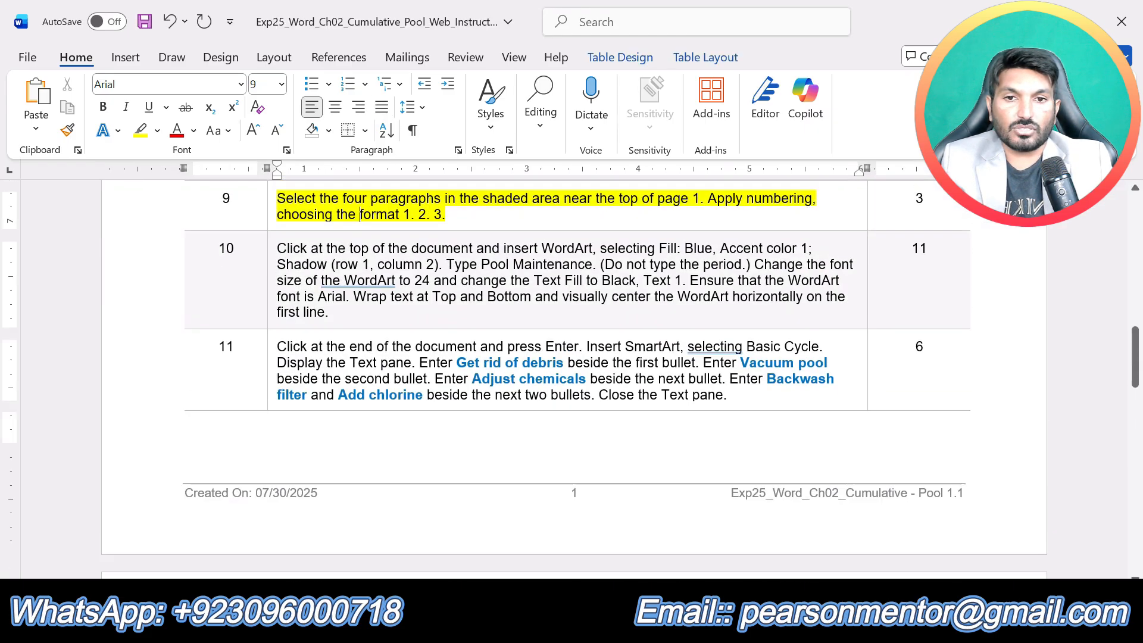
pyautogui.scroll(2, 572, 381)
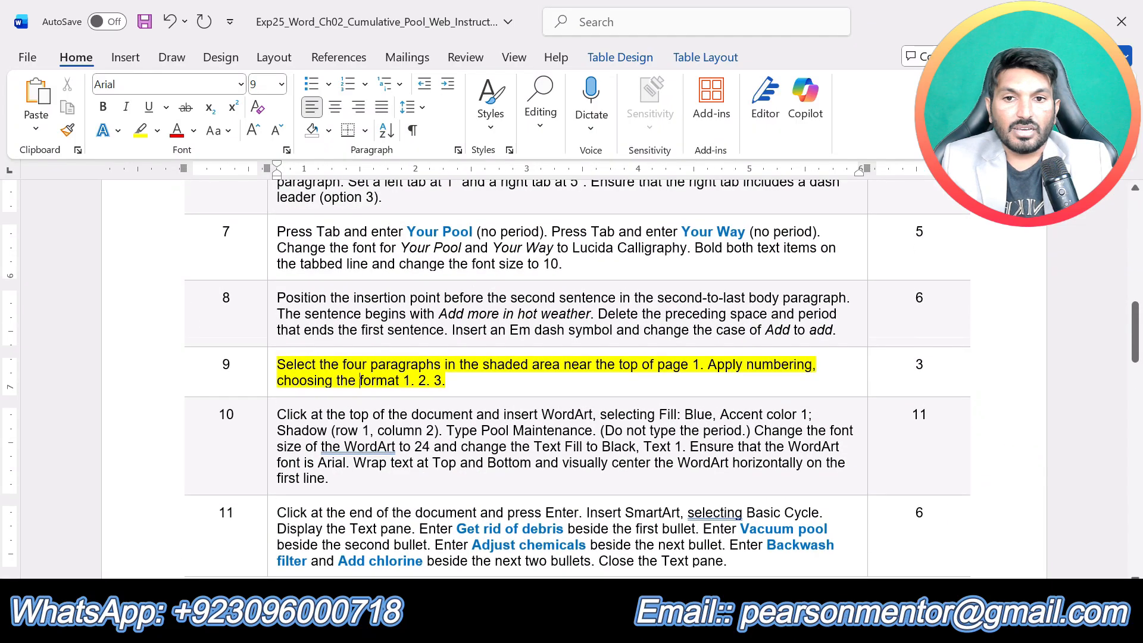
pyautogui.click(636, 625)
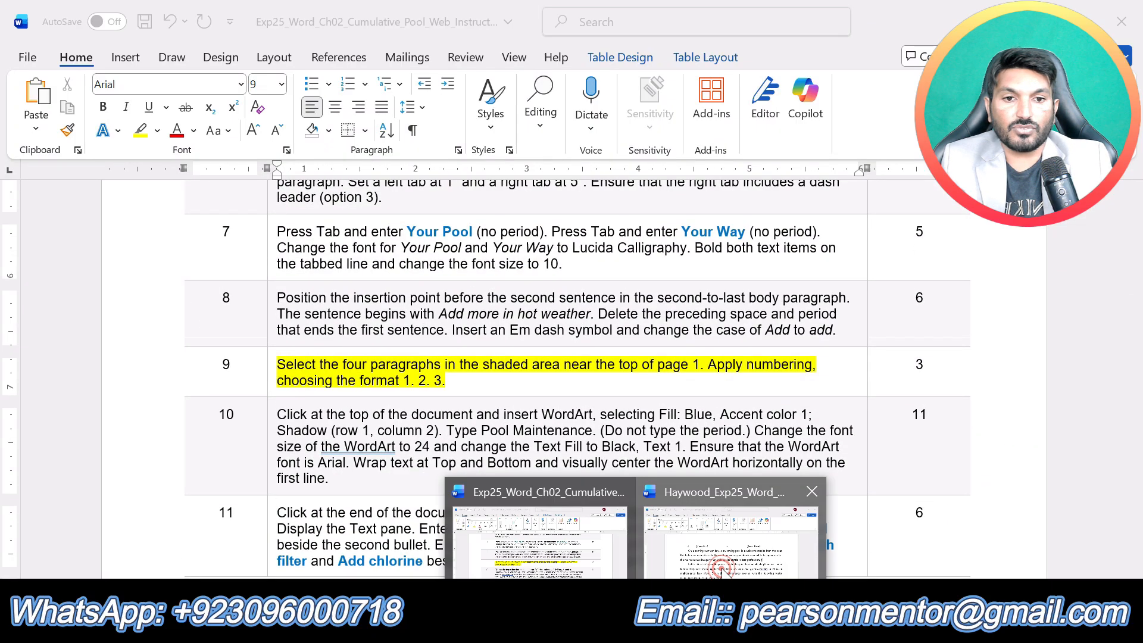
pyautogui.click(718, 563)
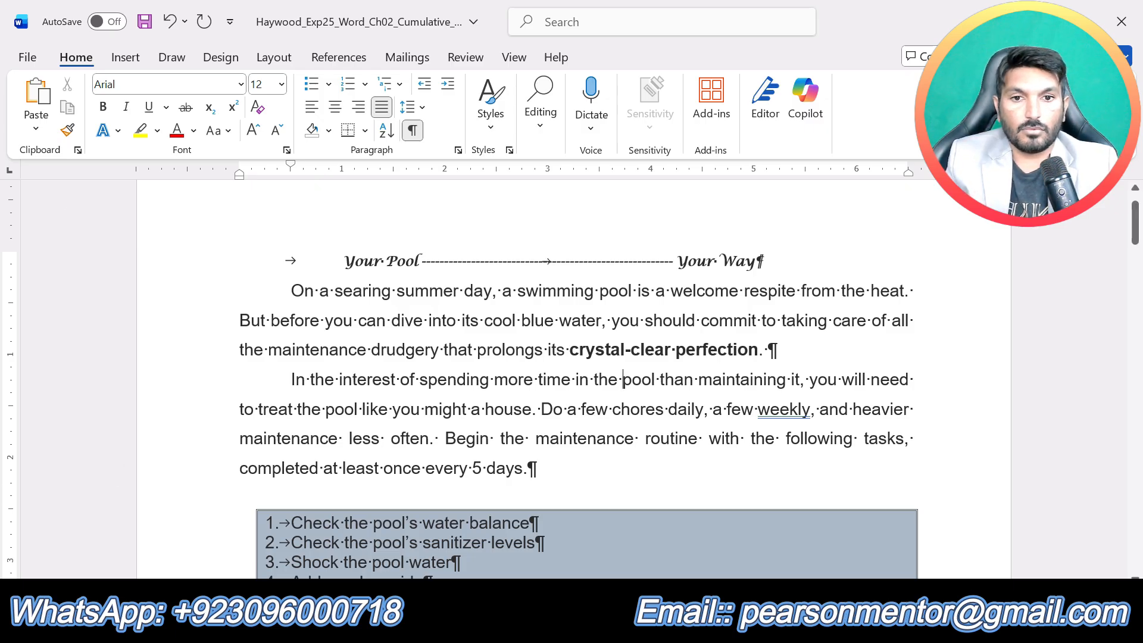
pyautogui.click(607, 464)
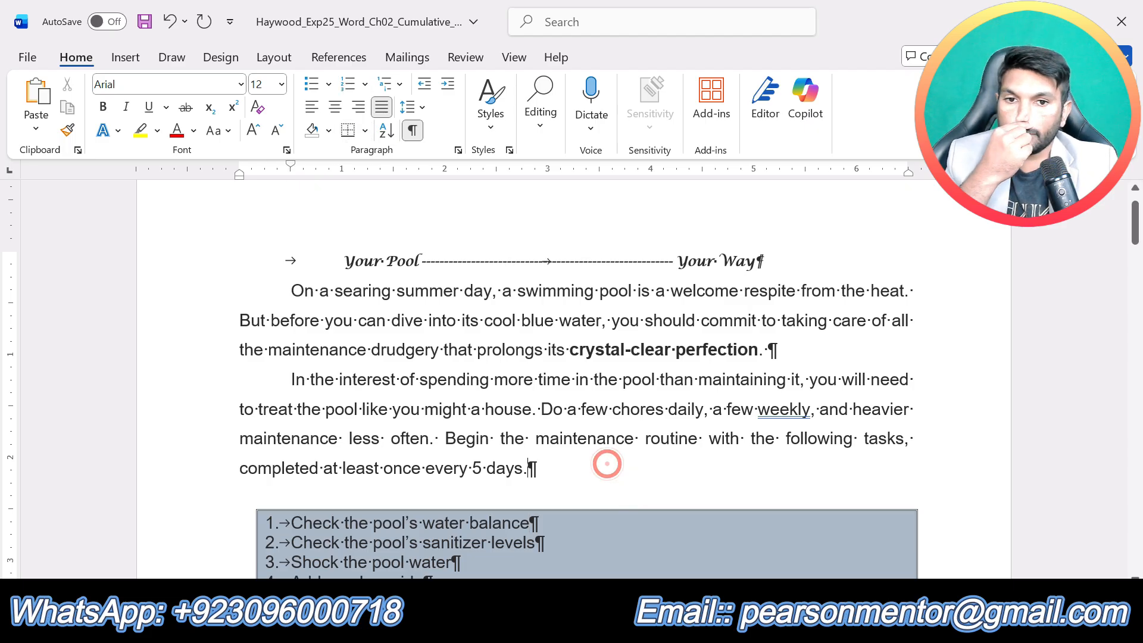